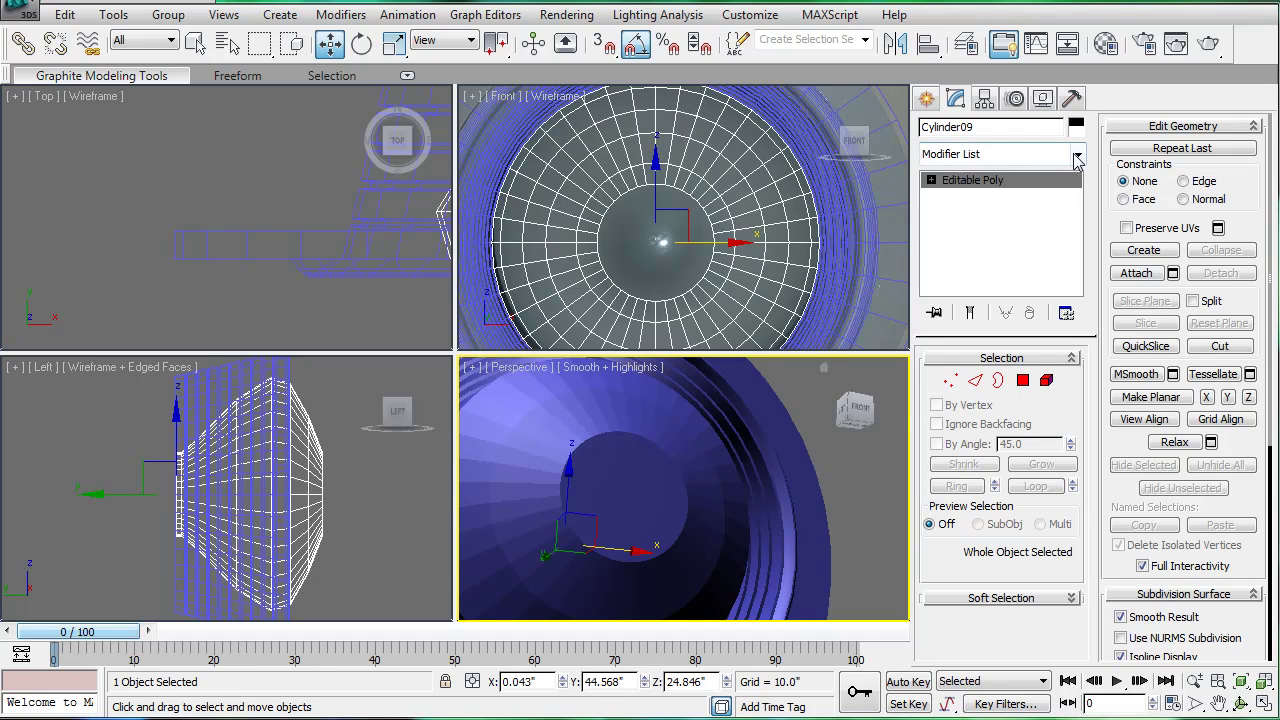
Step: Apply a MeshSmooth modifier to the domed lens, keeping the NURMS subdivision method and one iteration
{"action": "left_click", "coordinate": [1077, 157]}
{"action": "left_click_drag", "start_coordinate": [1077, 250], "coordinate": [1072, 592]}
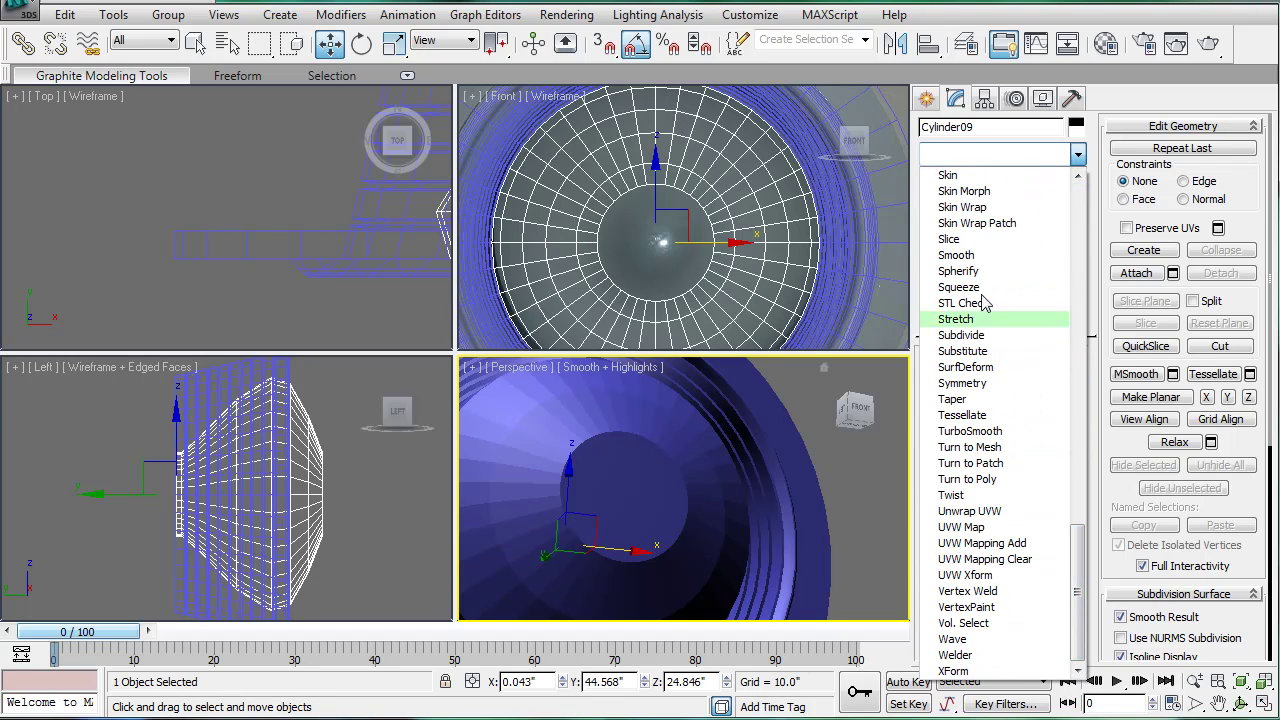
{"action": "left_click_drag", "start_coordinate": [1080, 570], "coordinate": [1075, 448]}
{"action": "left_click", "coordinate": [990, 240]}
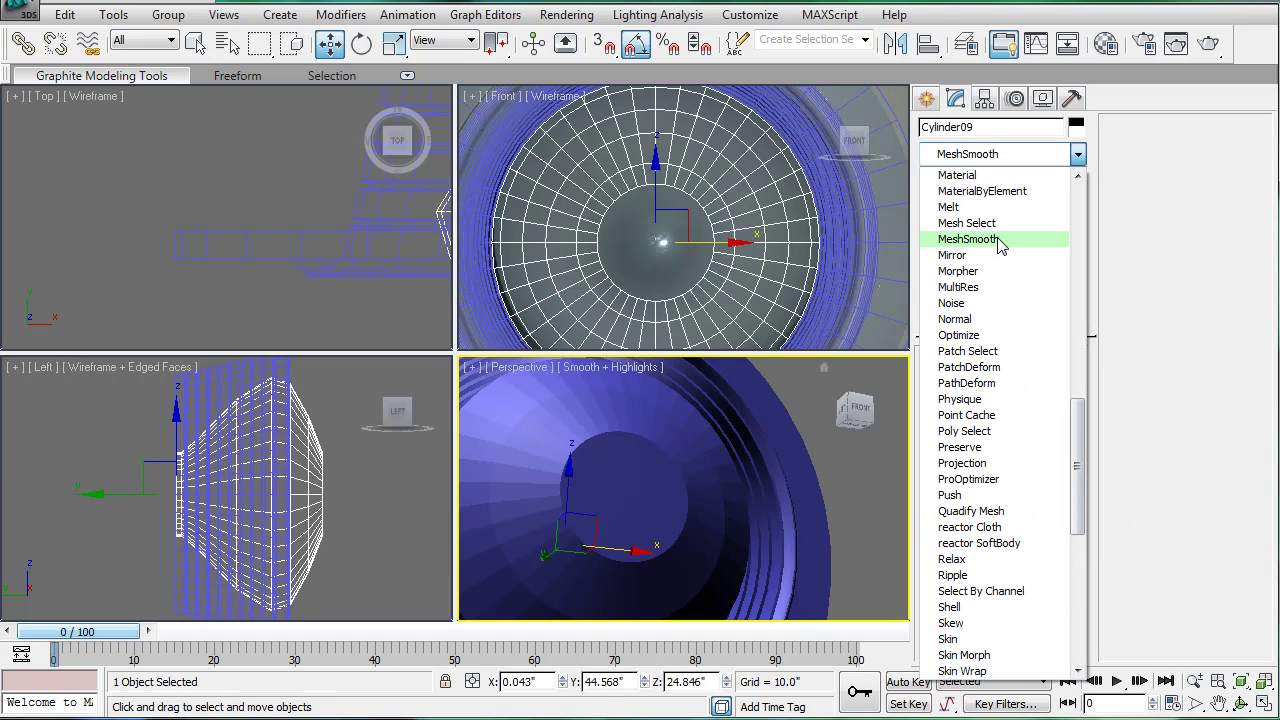
{"action": "scroll", "coordinate": [683, 503], "scroll_direction": "down", "scroll_amount": 3}
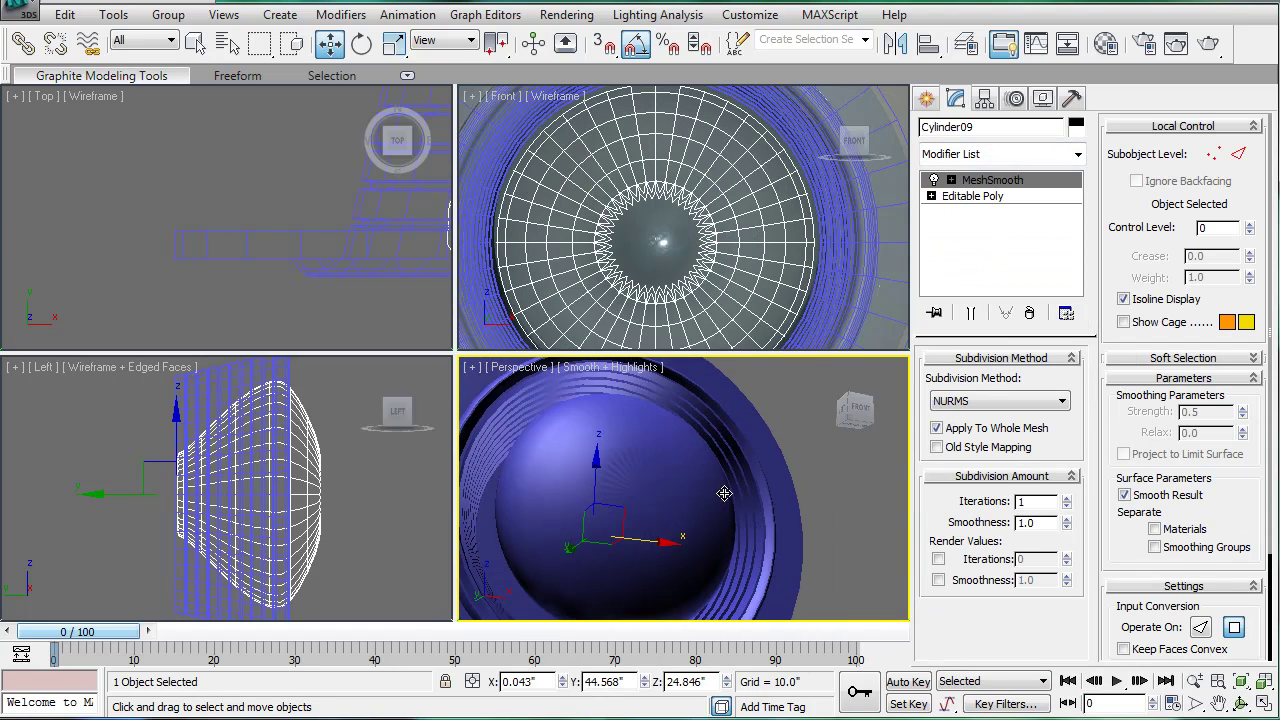
{"action": "middle_click_drag", "start_coordinate": [723, 494], "coordinate": [663, 477], "text": "alt"}
{"action": "scroll", "coordinate": [674, 526], "scroll_direction": "up", "scroll_amount": 2}
{"action": "scroll", "coordinate": [714, 503], "scroll_direction": "up", "scroll_amount": 3}
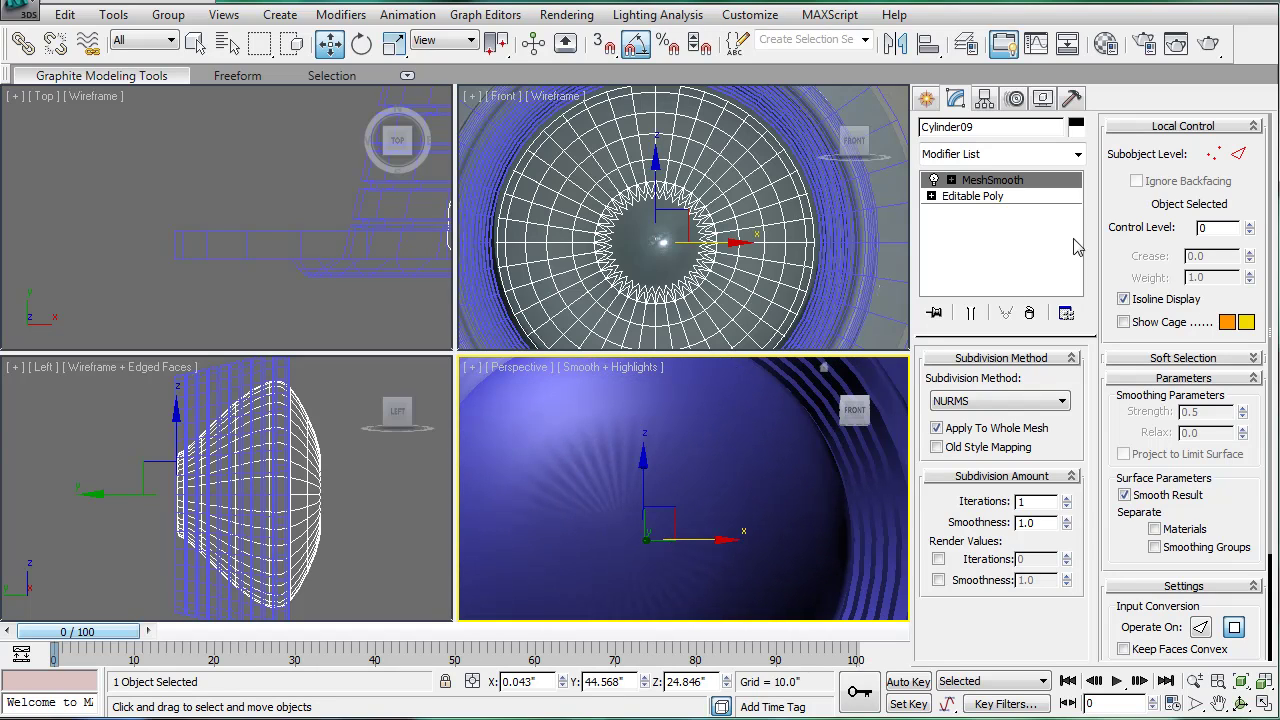
Step: Inset the flat polygon at the lens's centre to about half its radius at the Editable Poly level, and return to MeshSmooth
{"action": "left_click", "coordinate": [972, 199]}
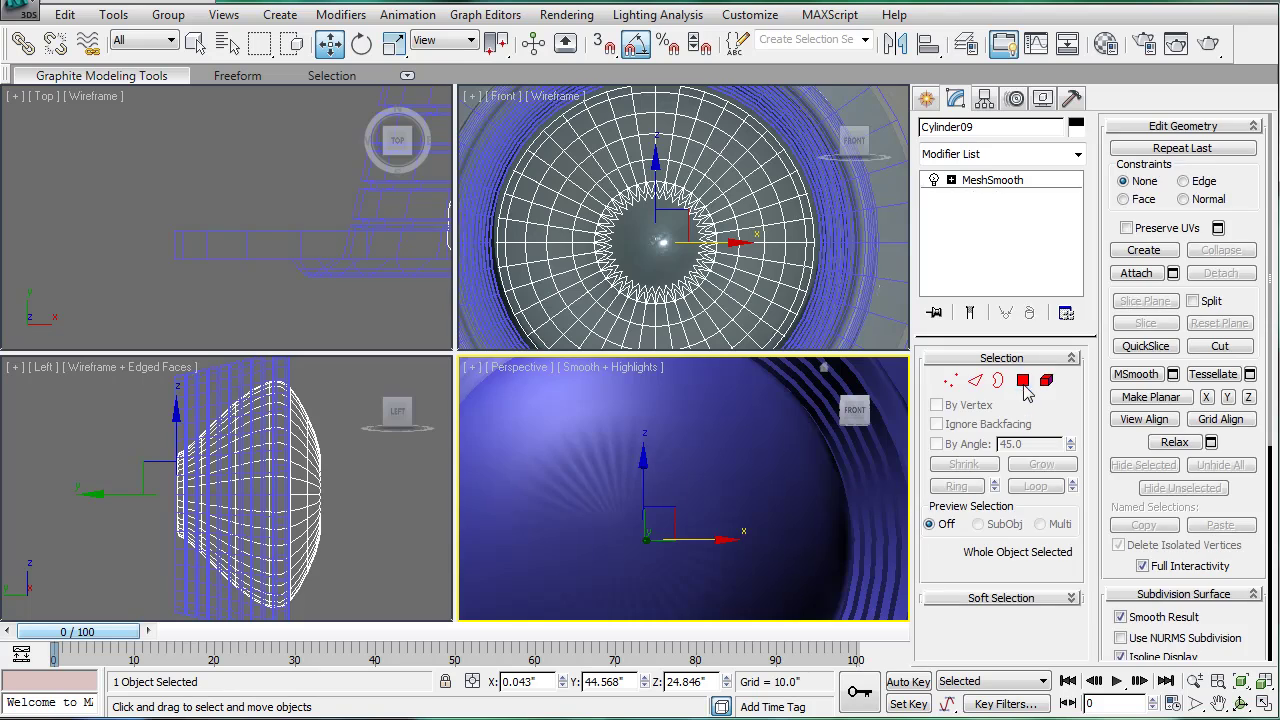
{"action": "key", "text": "4"}
{"action": "left_click", "coordinate": [663, 530]}
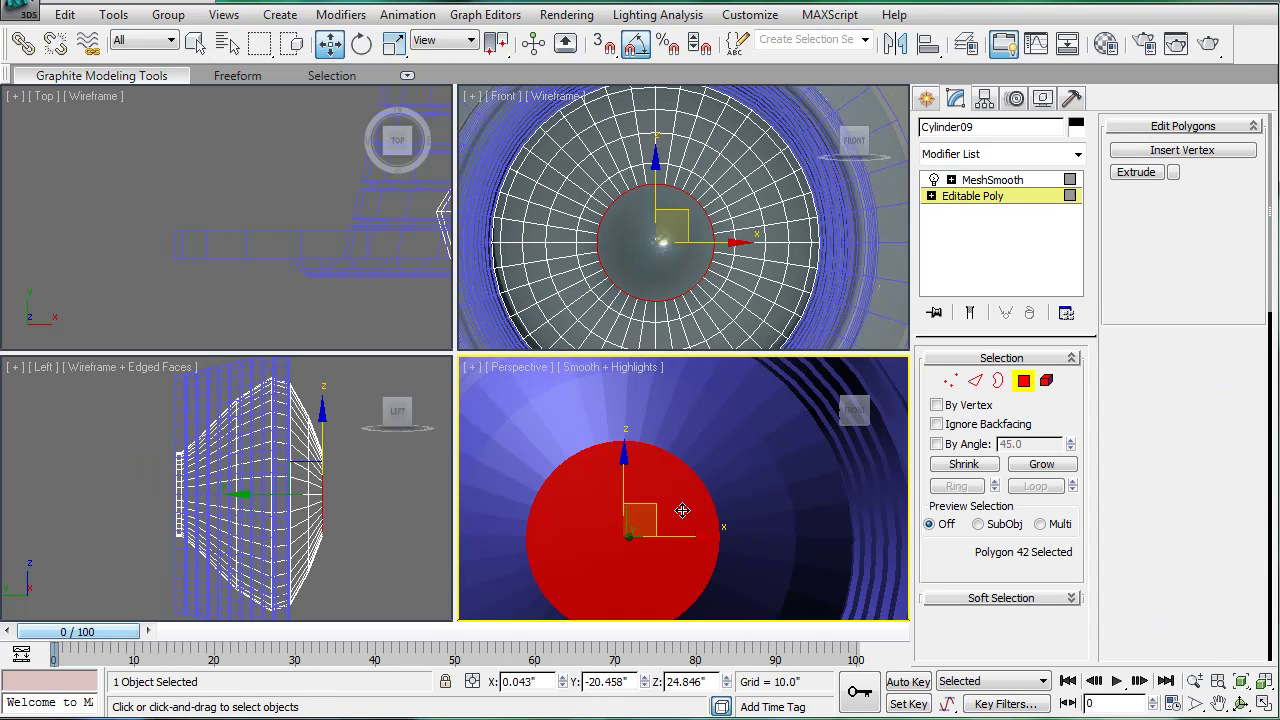
{"action": "left_click", "coordinate": [1212, 197]}
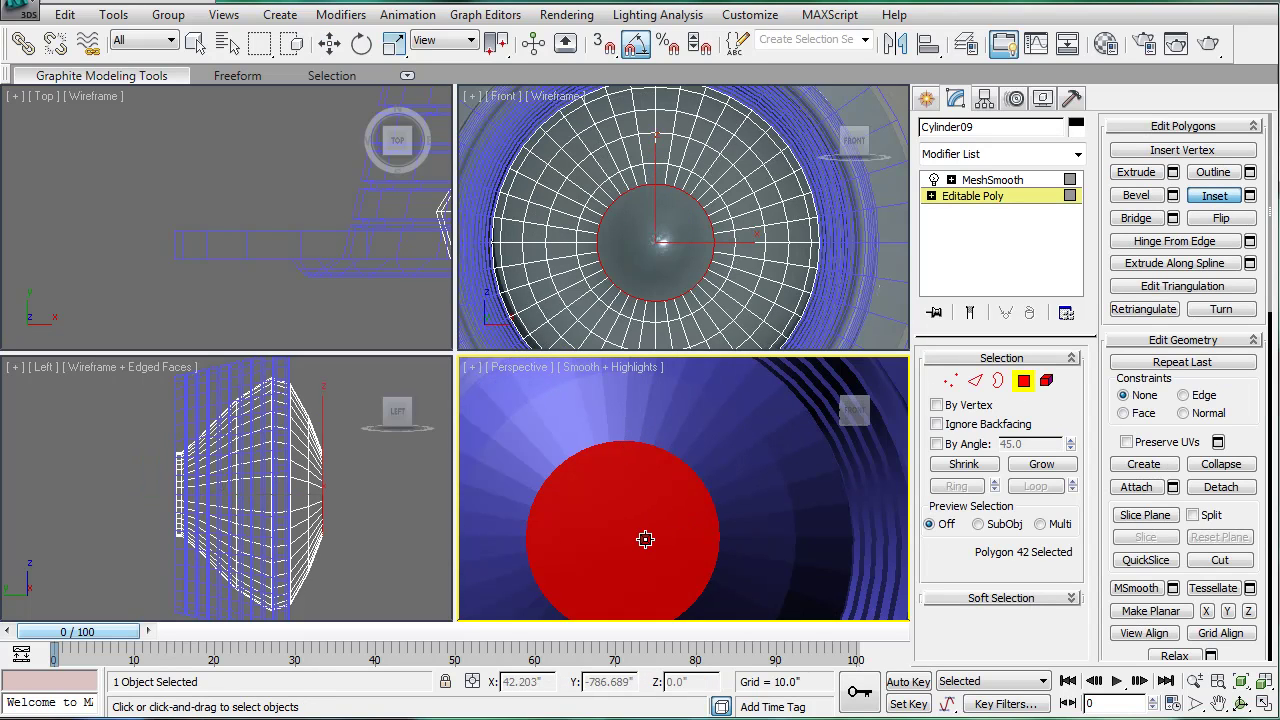
{"action": "mouse_move", "coordinate": [646, 537]}
{"action": "left_mouse_down"}
{"action": "mouse_move", "coordinate": [649, 557]}
{"action": "mouse_move", "coordinate": [657, 545]}
{"action": "left_mouse_up"}
{"action": "left_click", "coordinate": [980, 182]}
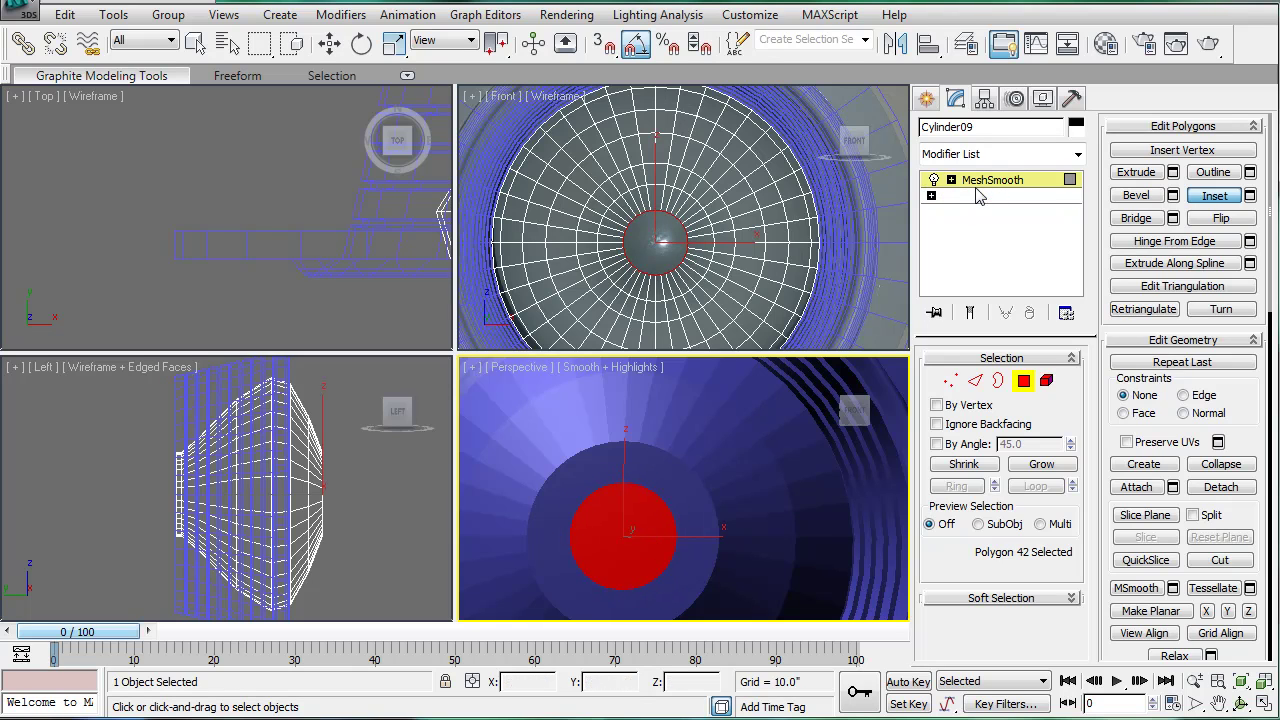
{"action": "mouse_move", "coordinate": [741, 491]}
{"action": "middle_mouse_down", "text": "alt"}
{"action": "mouse_move", "coordinate": [749, 462]}
{"action": "mouse_move", "coordinate": [726, 494]}
{"action": "middle_mouse_up", "text": "alt"}
{"action": "key", "text": "F4"}
{"action": "scroll", "coordinate": [710, 487], "scroll_direction": "down", "scroll_amount": 2}
{"action": "key", "text": "F4"}
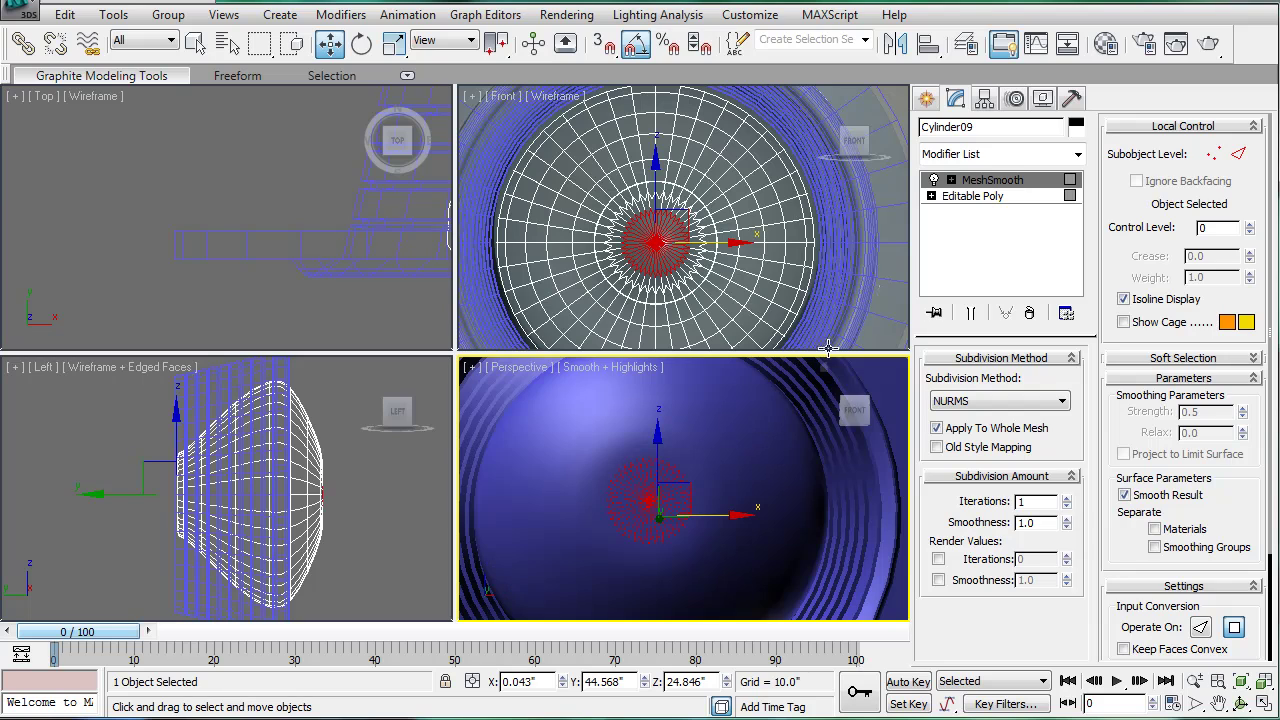
Step: Inset the lens's centre polygon a second time down to a small disc, and return to the MeshSmooth level
{"action": "left_click", "coordinate": [972, 197]}
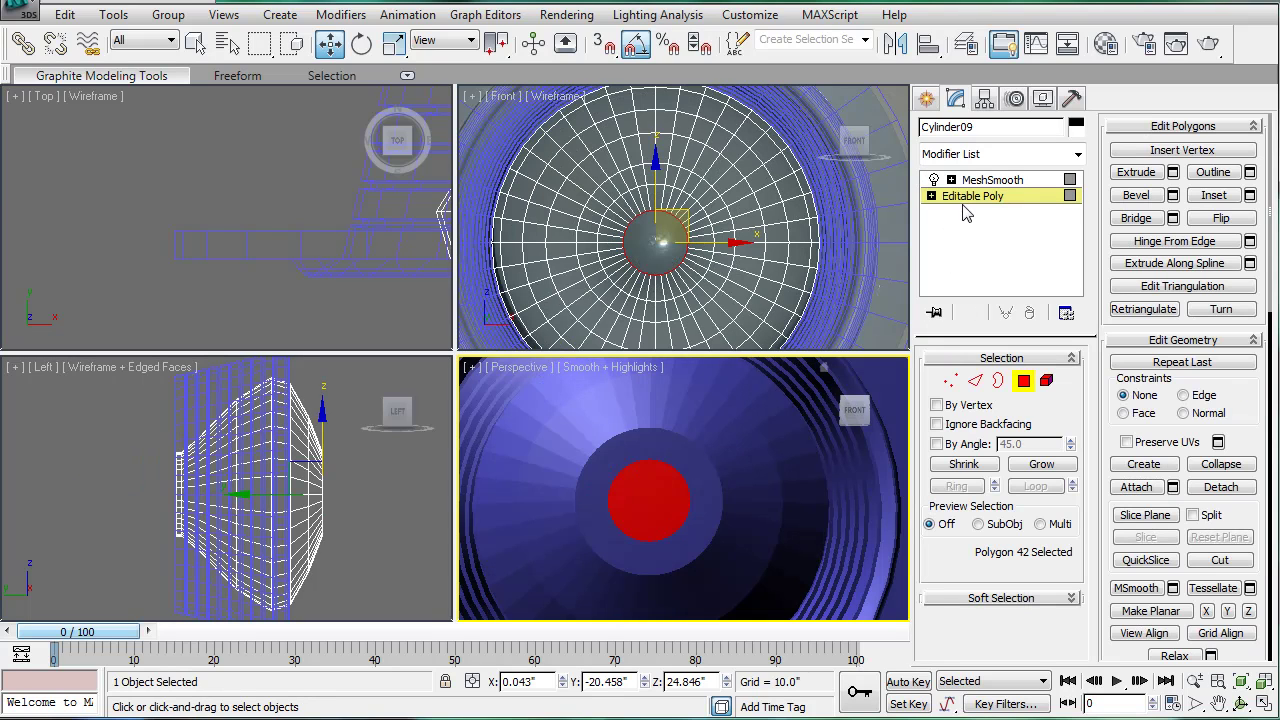
{"action": "middle_click_drag", "start_coordinate": [712, 529], "coordinate": [749, 536], "text": "alt"}
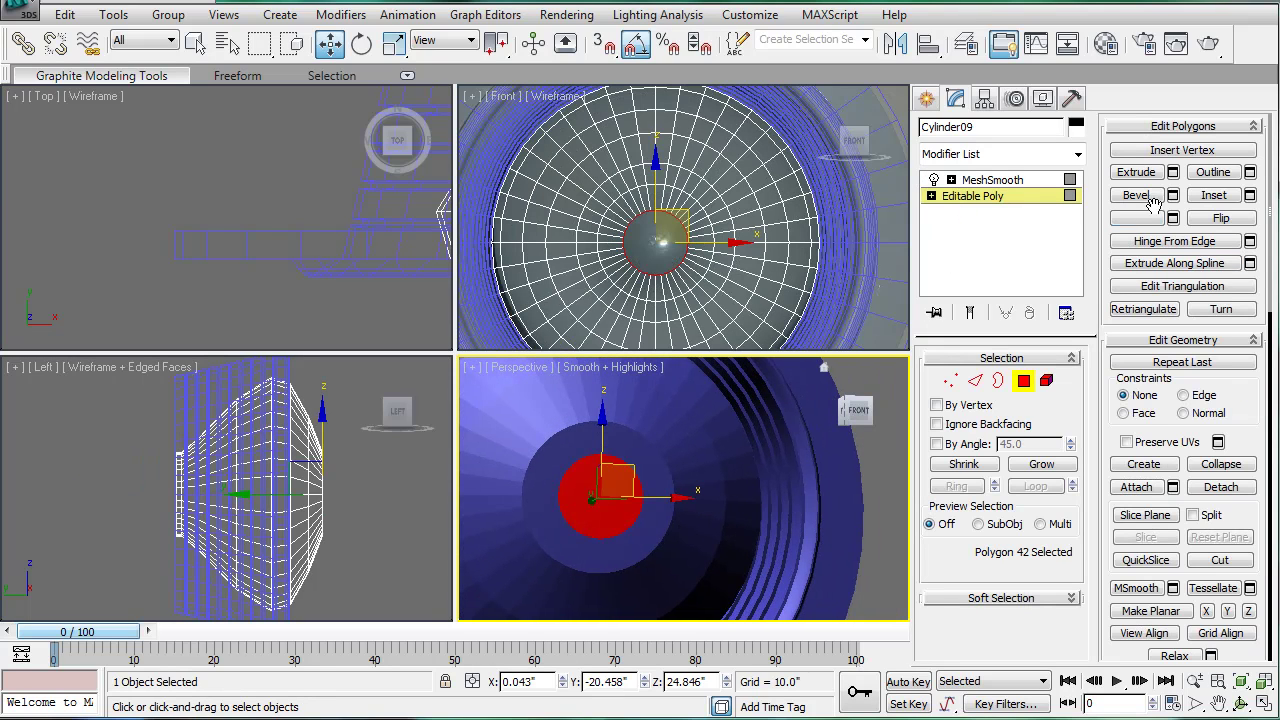
{"action": "left_click", "coordinate": [1210, 196]}
{"action": "left_click_drag", "start_coordinate": [594, 503], "coordinate": [602, 515]}
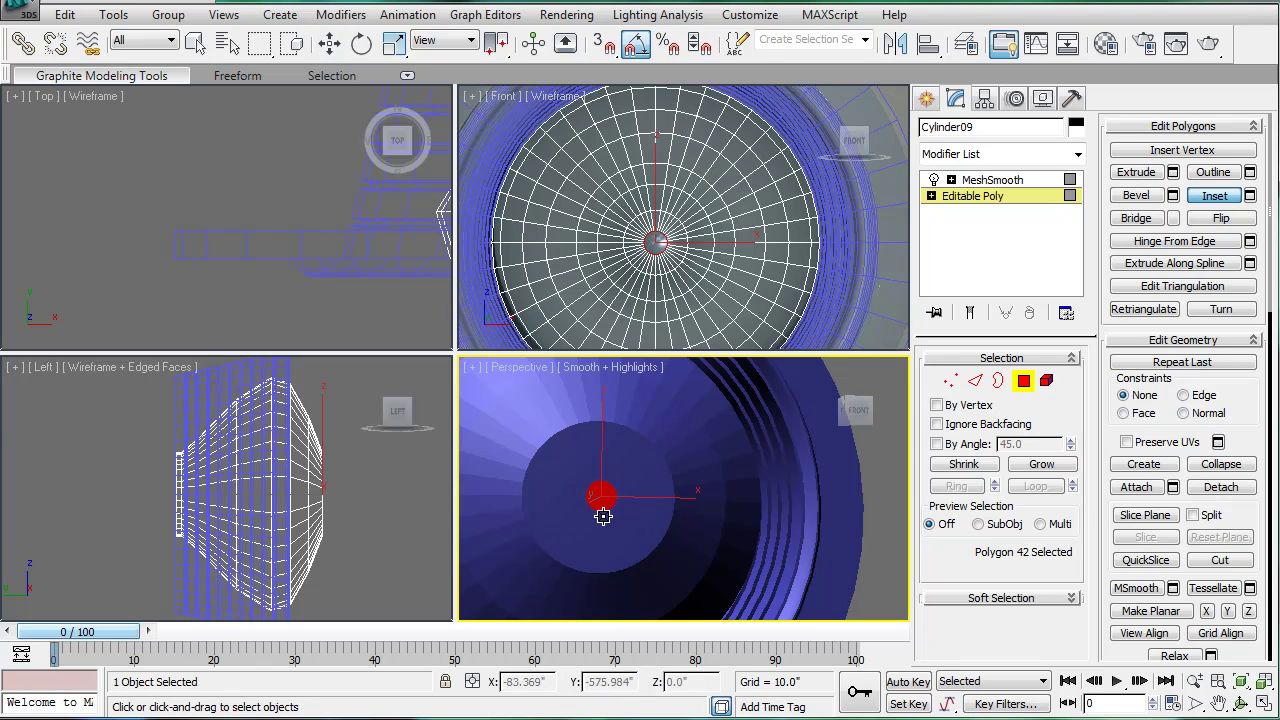
{"action": "key", "text": "F4"}
{"action": "left_click", "coordinate": [995, 198]}
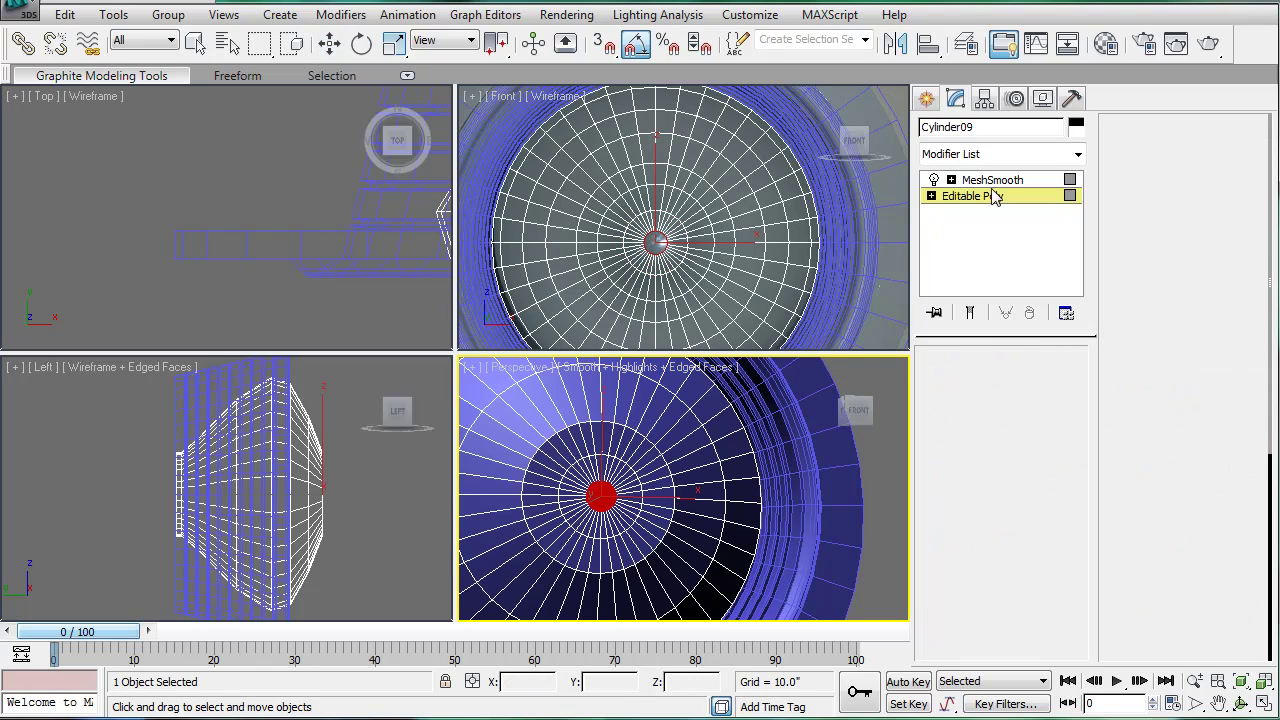
{"action": "left_click", "coordinate": [992, 180]}
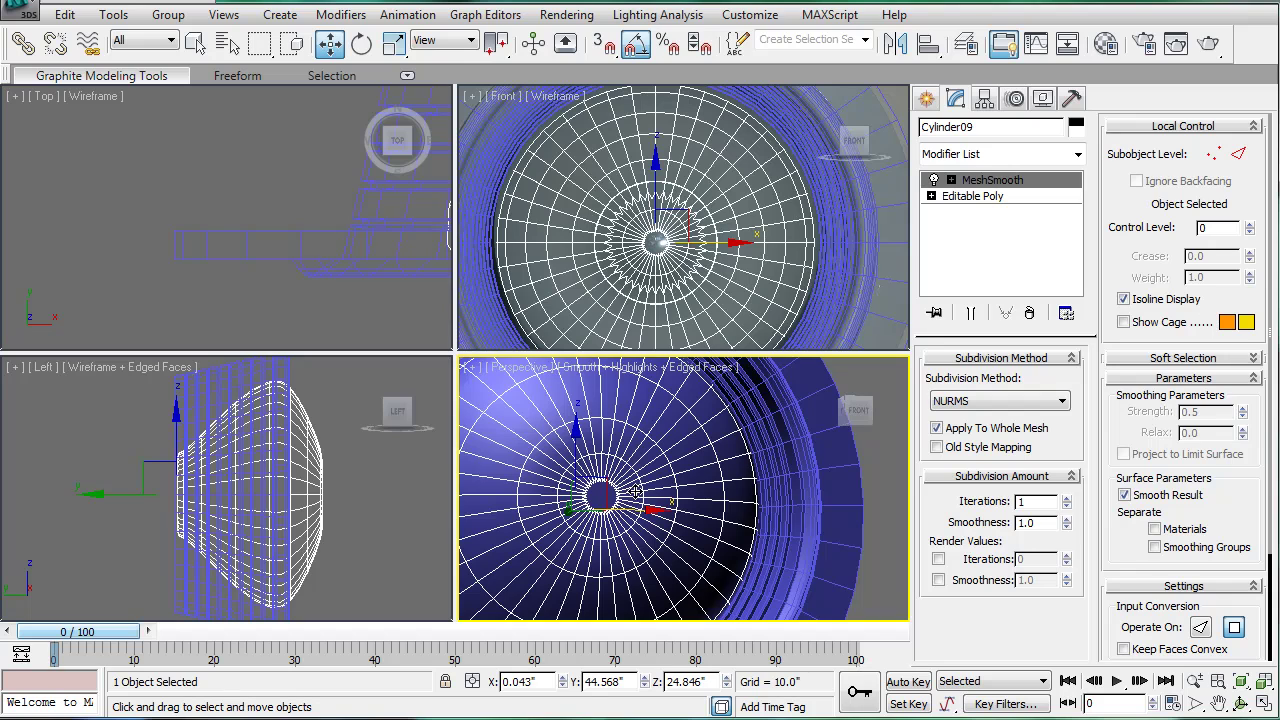
Step: Examine the smoothed lens and its ridged housing, shaded without edges, from several angles and distances
{"action": "key", "text": "F4"}
{"action": "middle_click_drag", "start_coordinate": [724, 506], "coordinate": [639, 593], "text": "alt"}
{"action": "scroll", "coordinate": [688, 531], "scroll_direction": "down", "scroll_amount": 5}
{"action": "scroll", "coordinate": [715, 541], "scroll_direction": "up", "scroll_amount": 8}
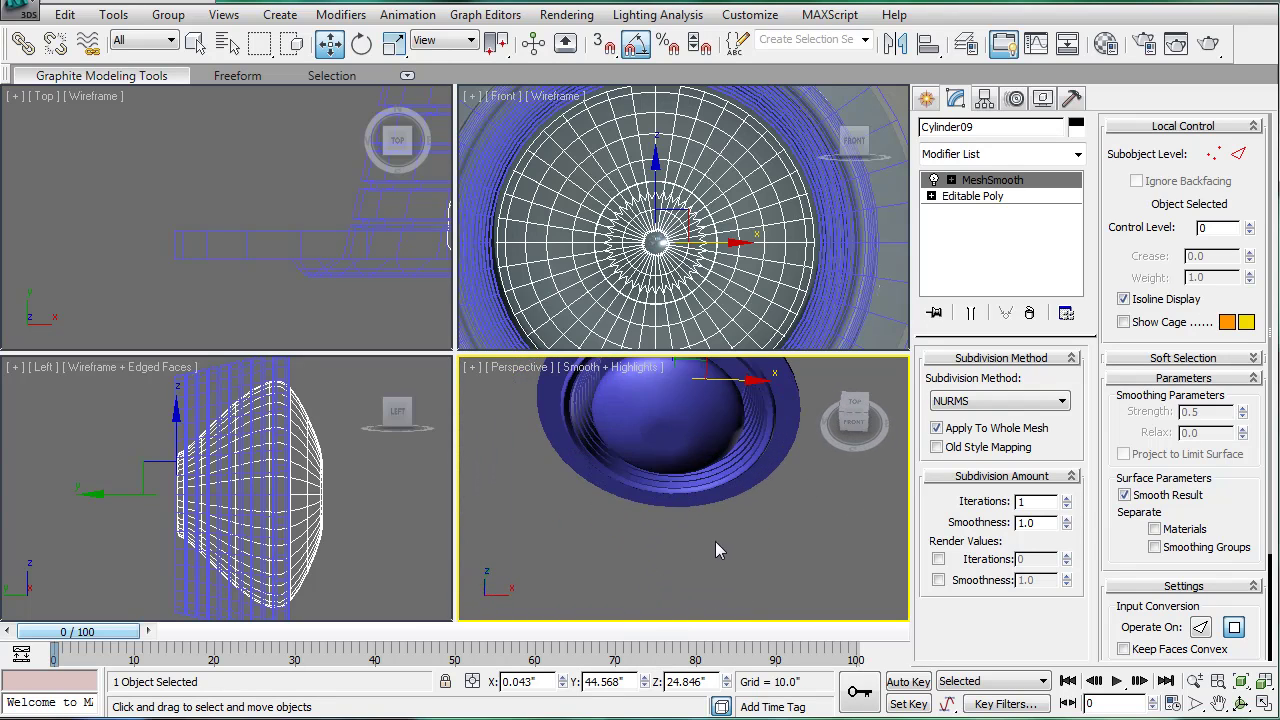
{"action": "middle_click_drag", "start_coordinate": [763, 470], "coordinate": [838, 458], "text": "alt"}
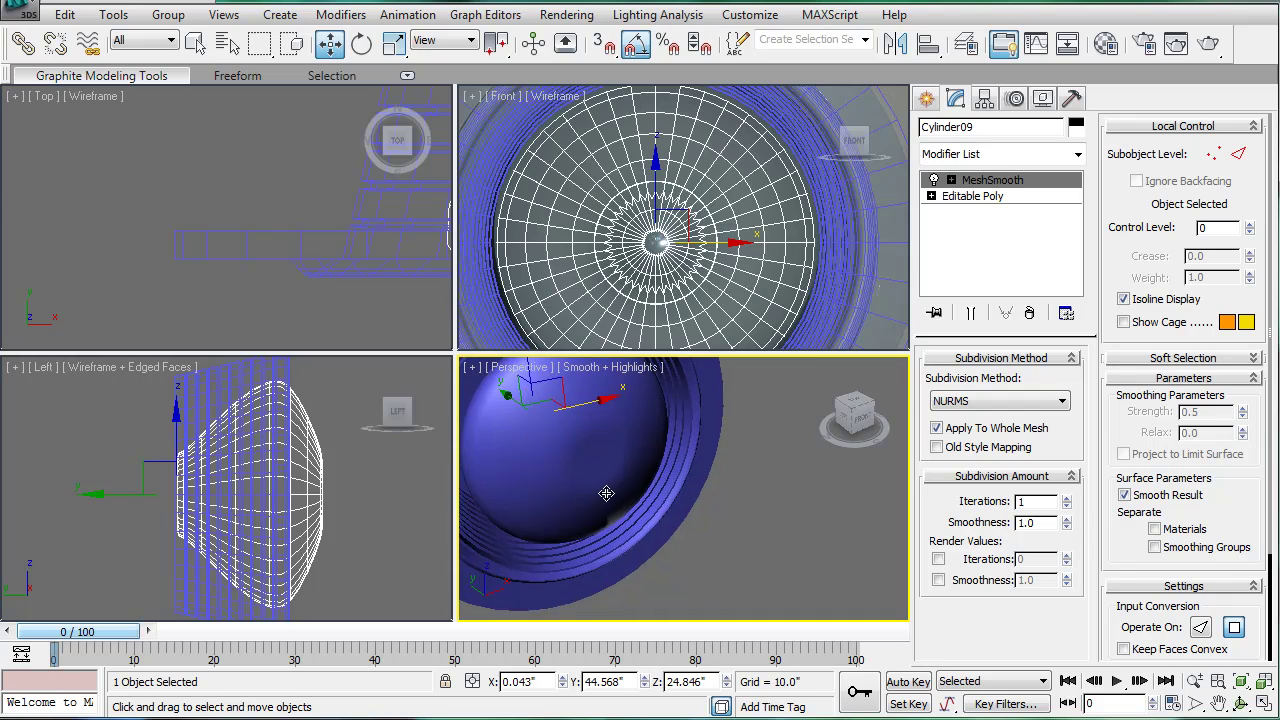
{"action": "middle_click_drag", "start_coordinate": [606, 494], "coordinate": [673, 567]}
{"action": "scroll", "coordinate": [670, 571], "scroll_direction": "down", "scroll_amount": 3}
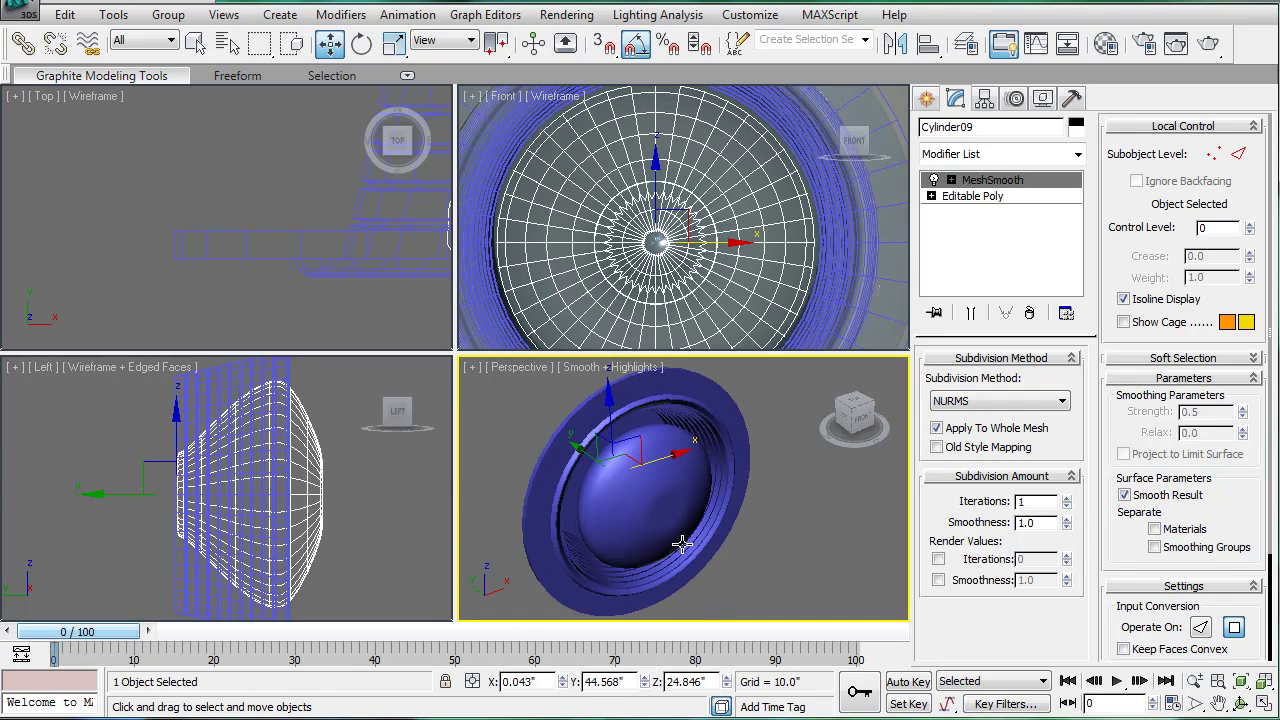
Step: Group the lens and the ridged housing under the name "light 2" and clear the selection
{"action": "left_click", "coordinate": [777, 513]}
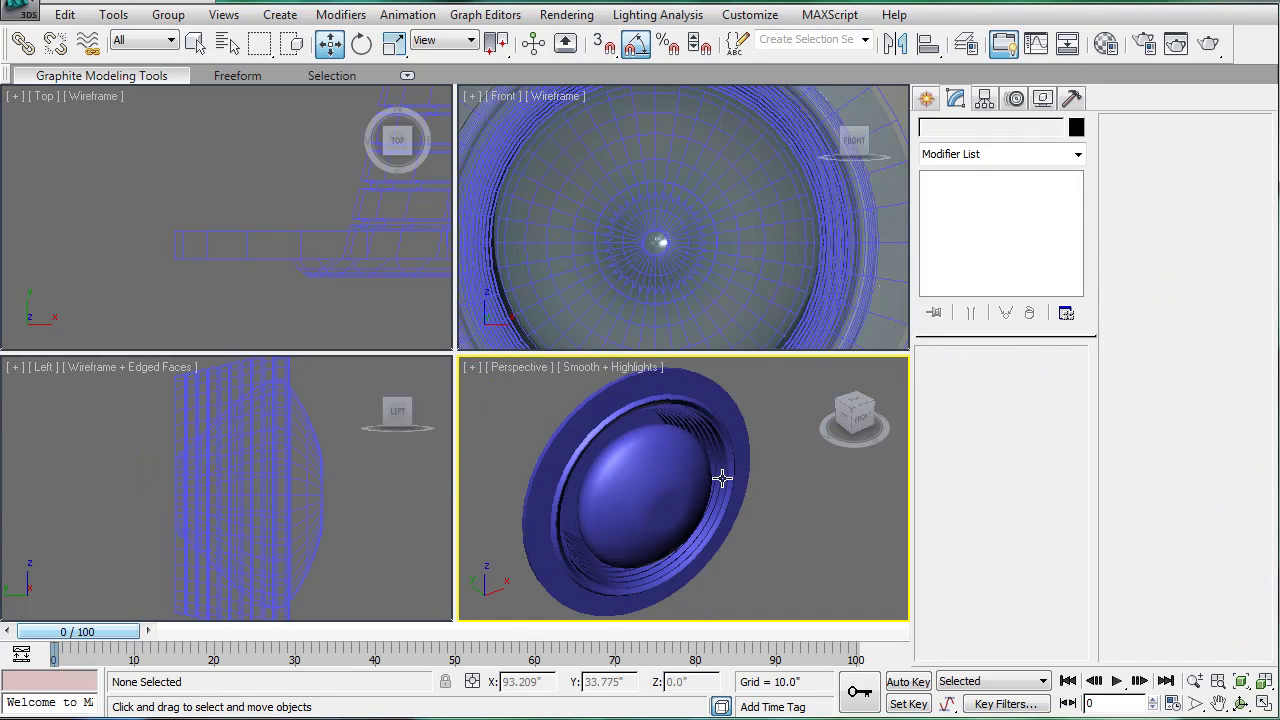
{"action": "key", "text": "ctrl+a"}
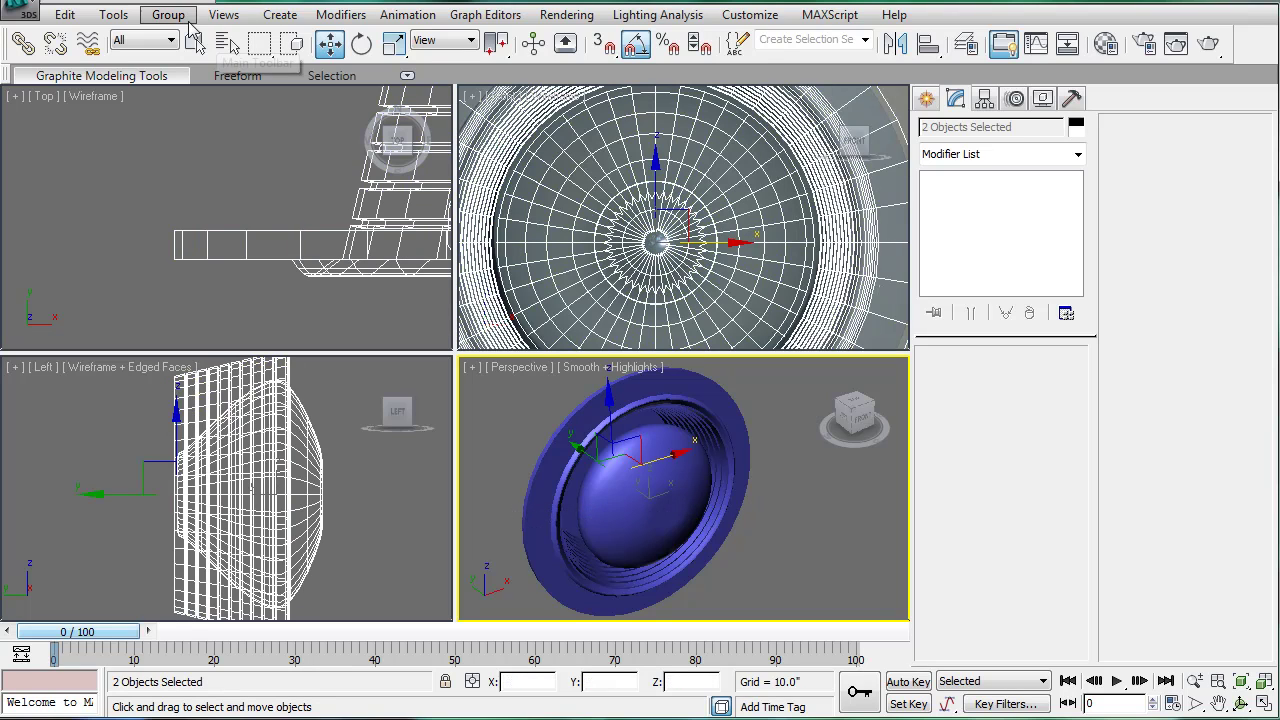
{"action": "left_click", "coordinate": [168, 14]}
{"action": "left_click", "coordinate": [221, 44]}
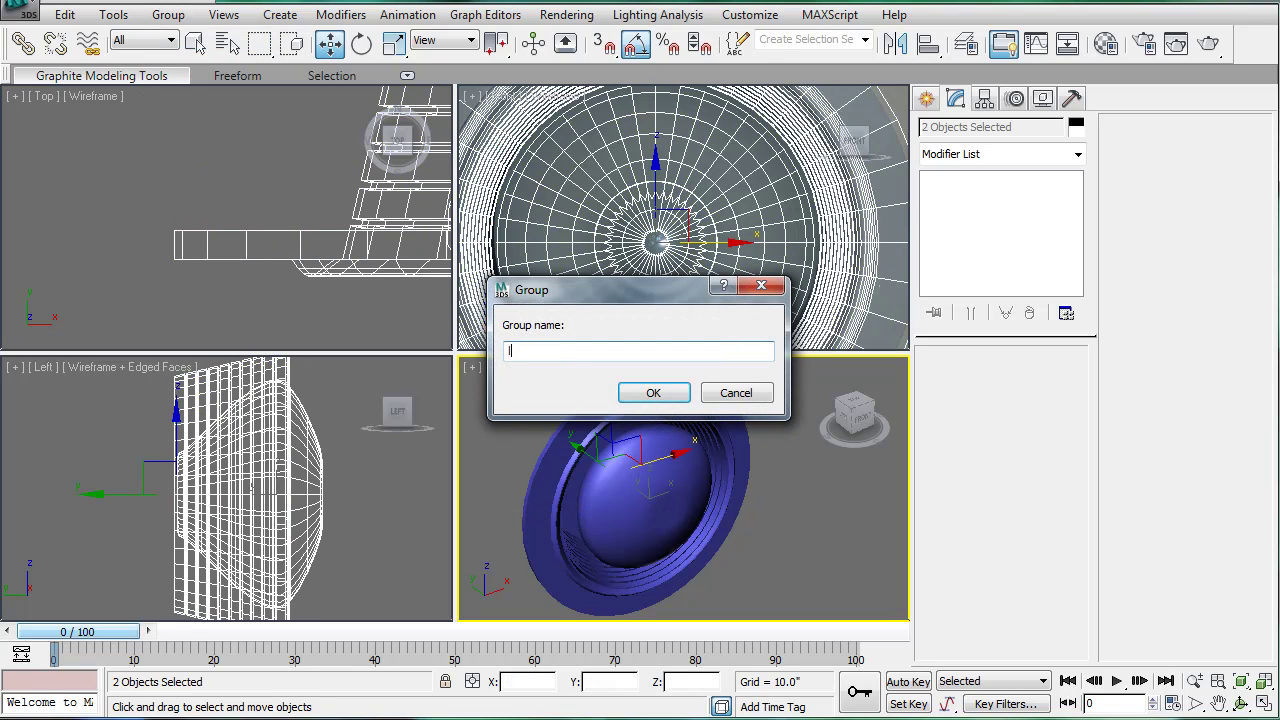
{"action": "key", "text": "Return"}
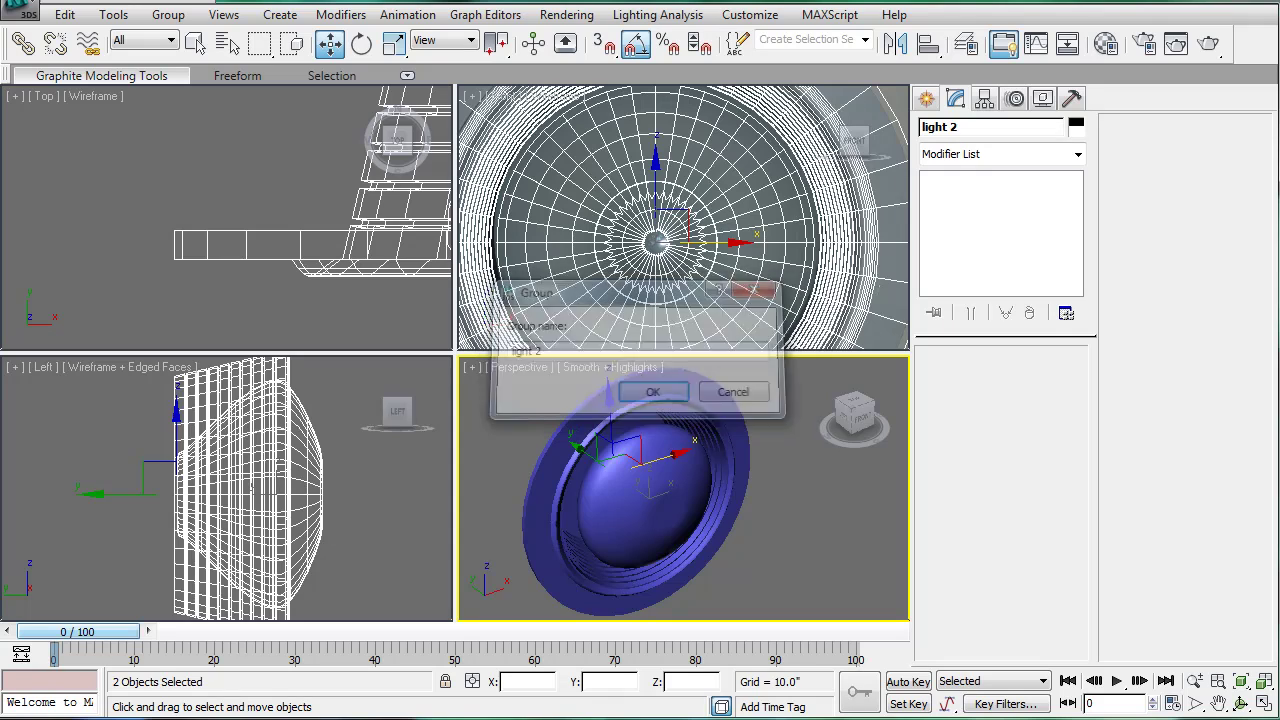
{"action": "left_click", "coordinate": [517, 407]}
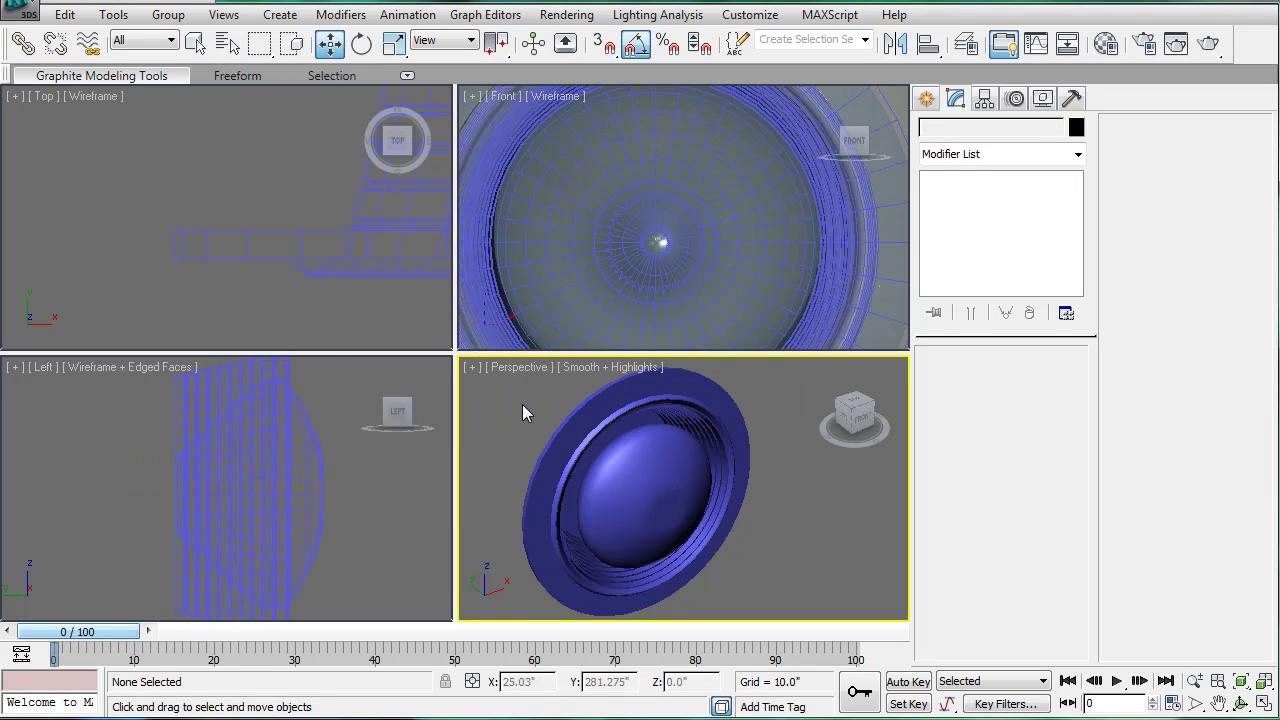
Step: Unhide the bathroom objects and rotate the light 2 group so that its lens faces straight down
{"action": "right_click", "coordinate": [522, 404]}
{"action": "left_click", "coordinate": [556, 309]}
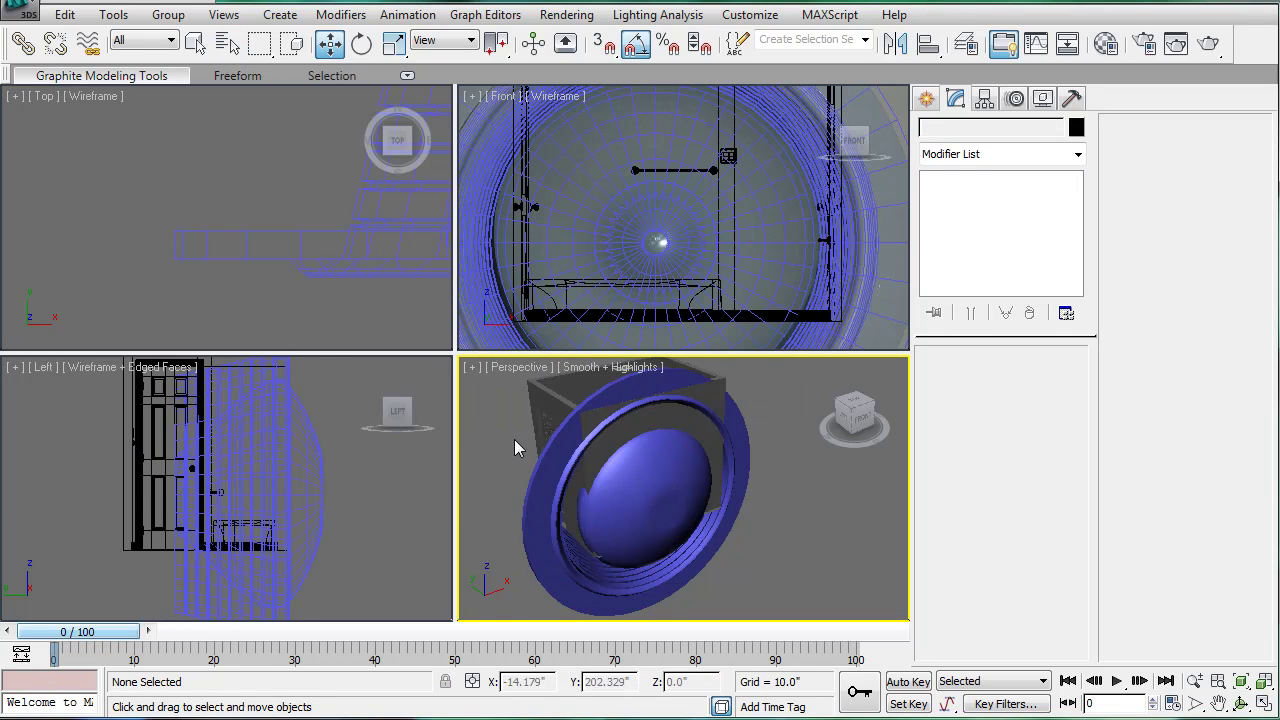
{"action": "left_click", "coordinate": [544, 503]}
{"action": "key", "text": "e"}
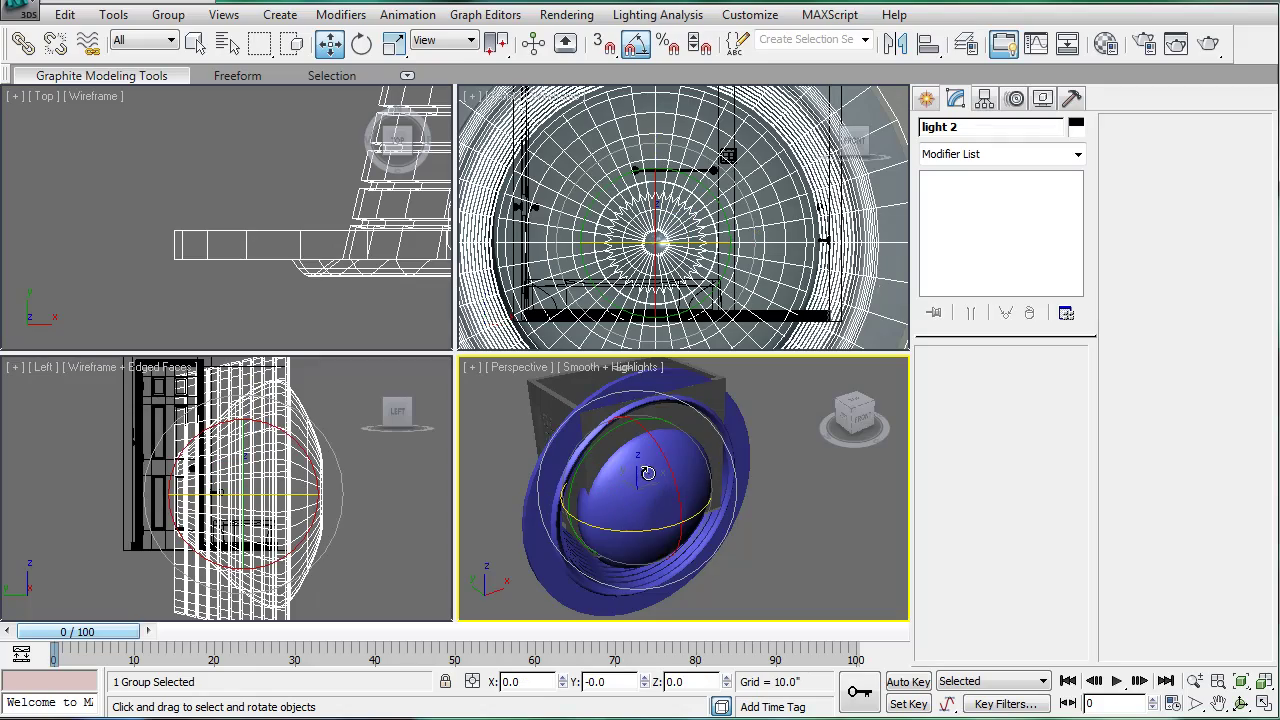
{"action": "left_click_drag", "start_coordinate": [666, 458], "coordinate": [699, 541]}
Step: Move the light 2 group horizontally out of the bathroom so that it stands clear beside the walls
{"action": "key", "text": "w"}
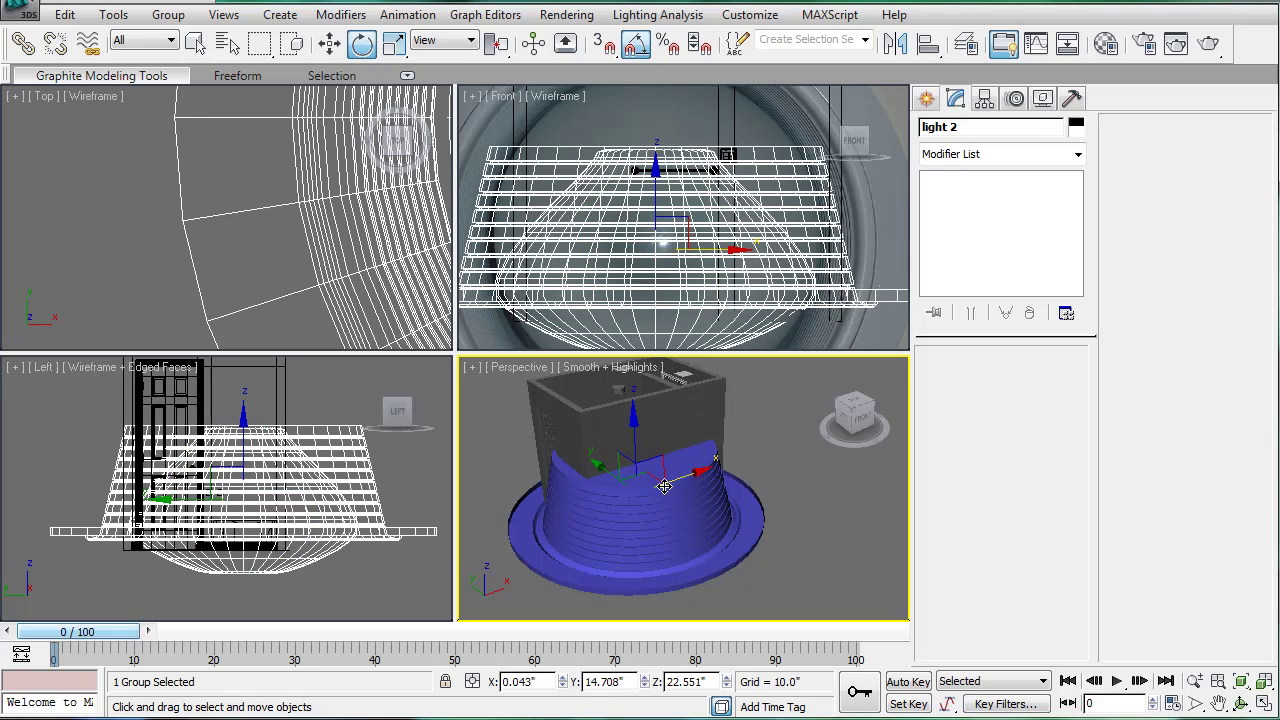
{"action": "middle_click_drag", "start_coordinate": [665, 487], "coordinate": [635, 420]}
{"action": "middle_click_drag", "start_coordinate": [631, 466], "coordinate": [657, 479], "text": "alt"}
{"action": "scroll", "coordinate": [647, 472], "scroll_direction": "down", "scroll_amount": 3}
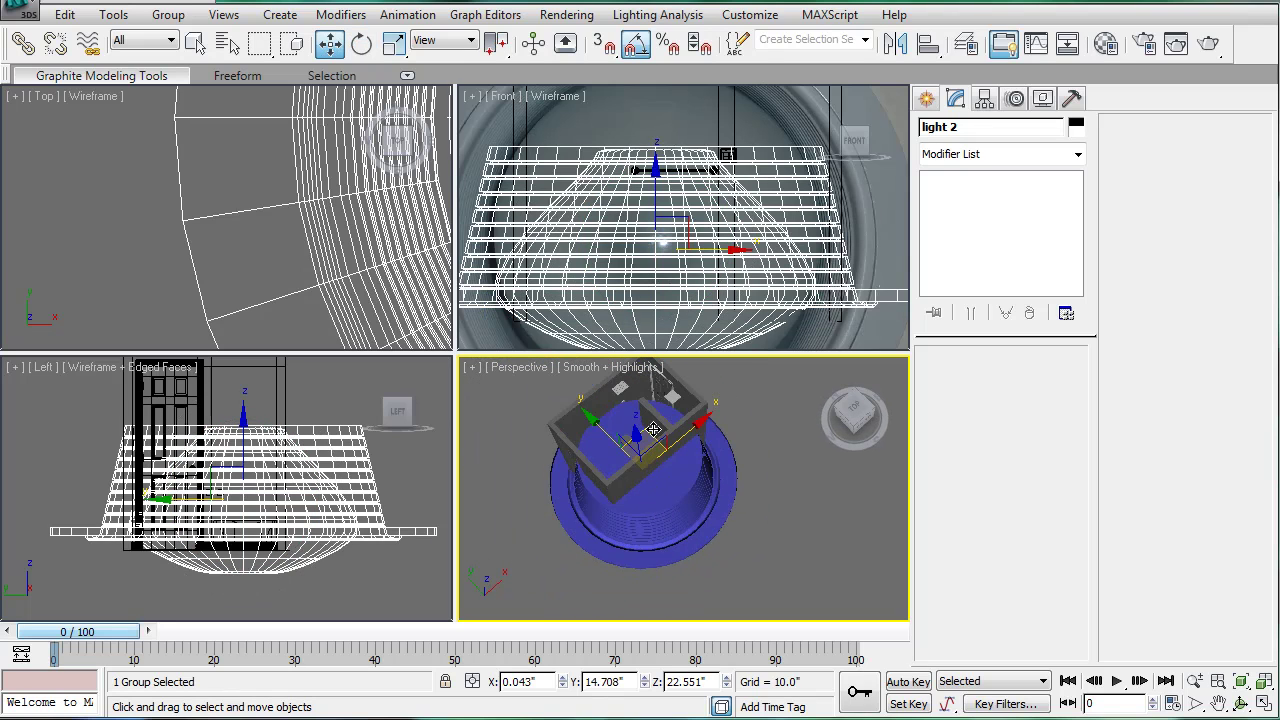
{"action": "left_click_drag", "start_coordinate": [685, 452], "coordinate": [777, 483]}
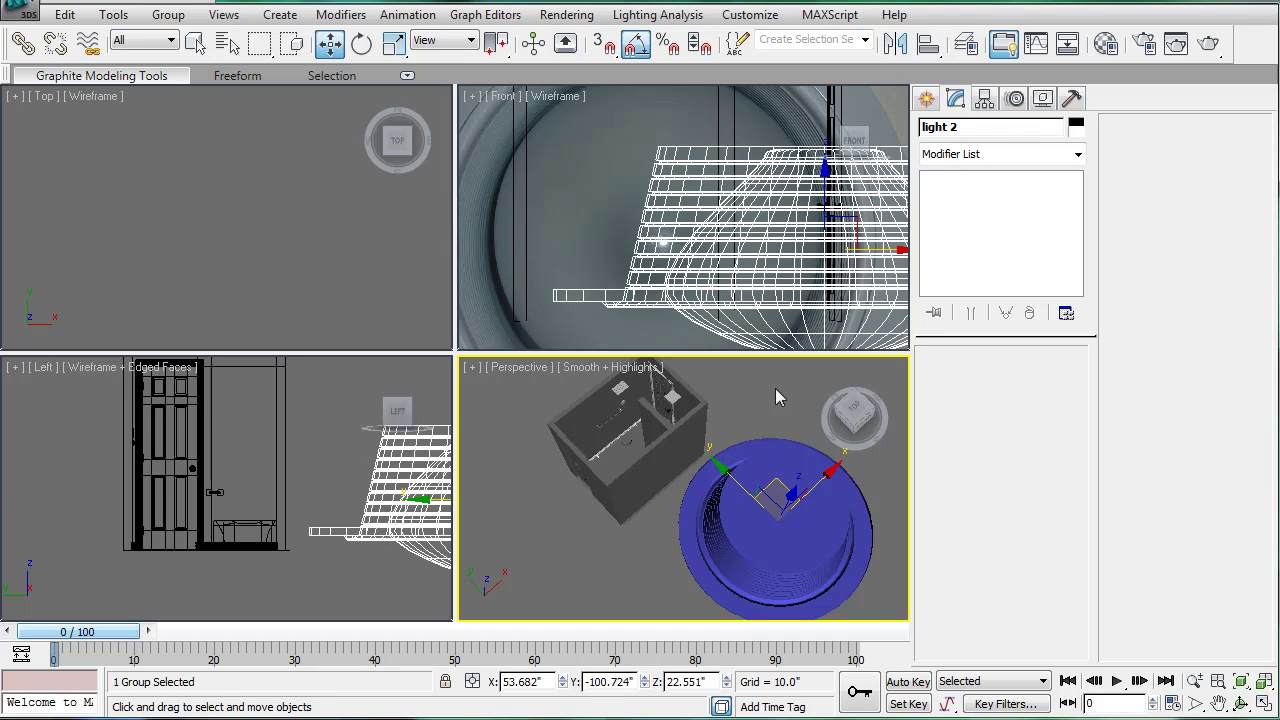
Step: Create a cylinder about 4.4" high outside the bathroom, near the light, and set its radius to 3.5"
{"action": "left_click", "coordinate": [927, 100]}
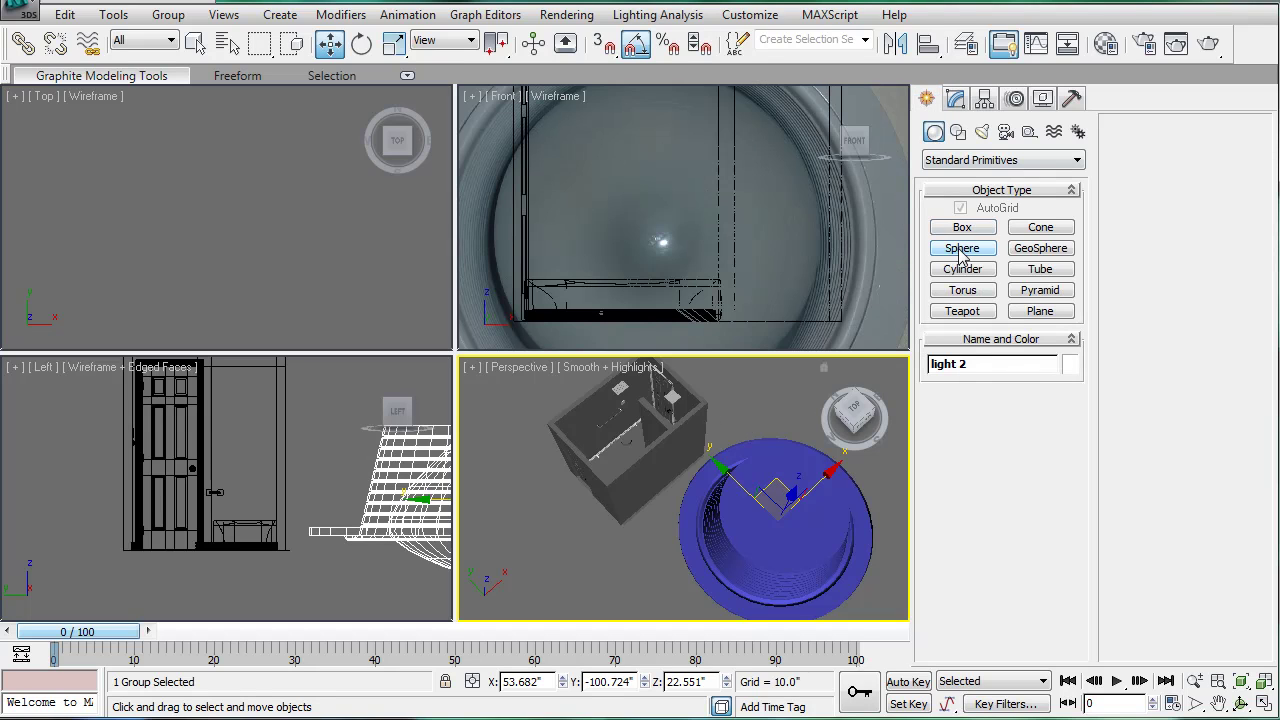
{"action": "left_click", "coordinate": [952, 279]}
{"action": "scroll", "coordinate": [220, 226], "scroll_direction": "down", "scroll_amount": 8}
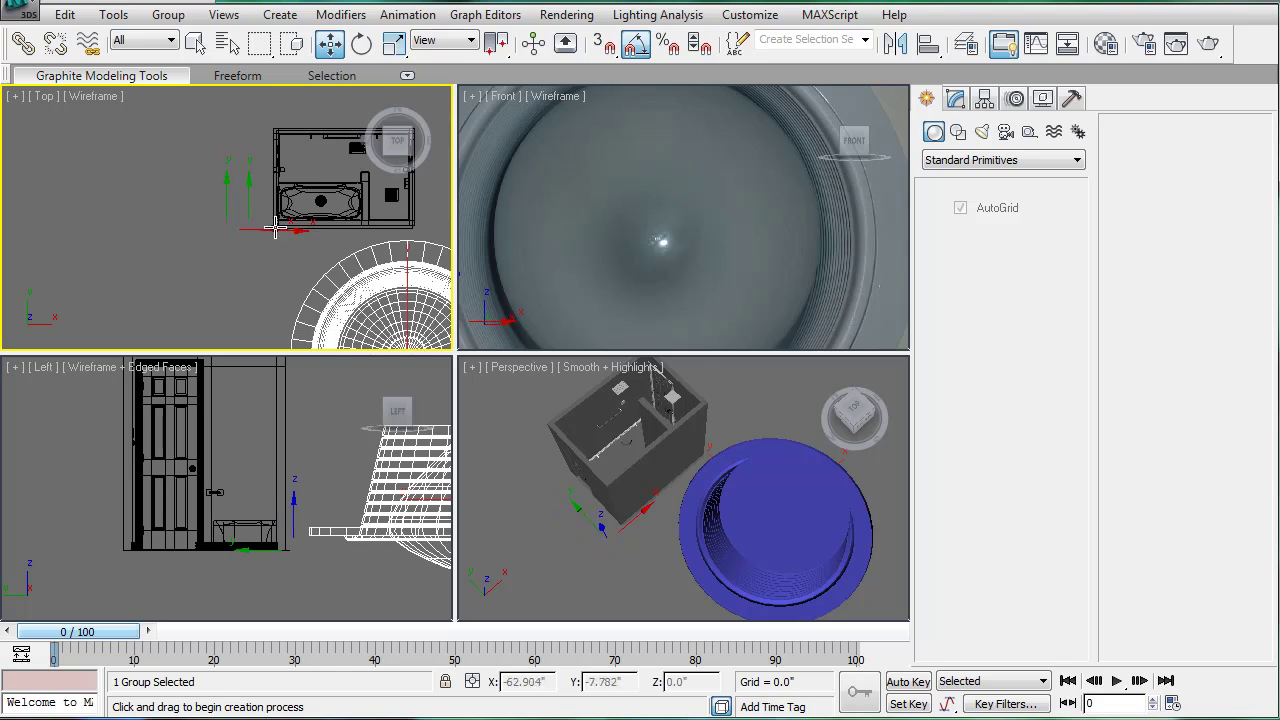
{"action": "middle_click_drag", "start_coordinate": [277, 229], "coordinate": [188, 156]}
{"action": "left_click_drag", "start_coordinate": [134, 268], "coordinate": [143, 275]}
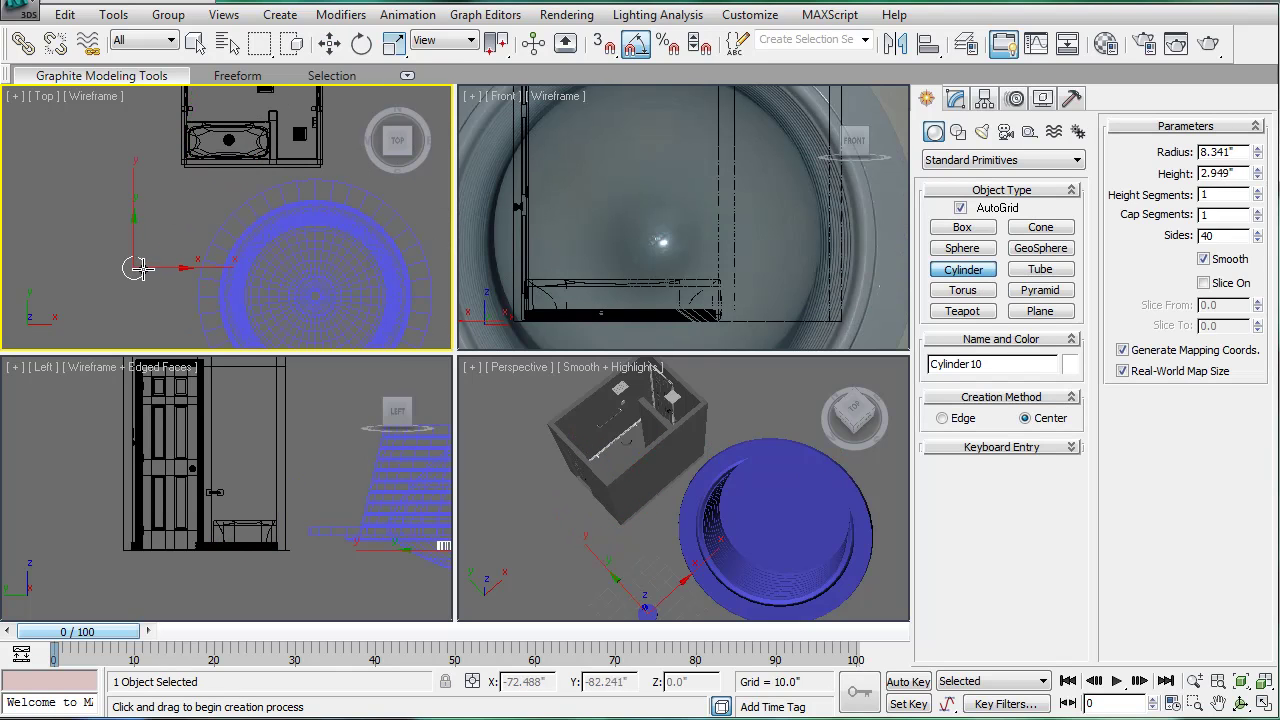
{"action": "left_click", "coordinate": [142, 268]}
{"action": "left_click", "coordinate": [228, 256]}
{"action": "double_click", "coordinate": [1238, 152]}
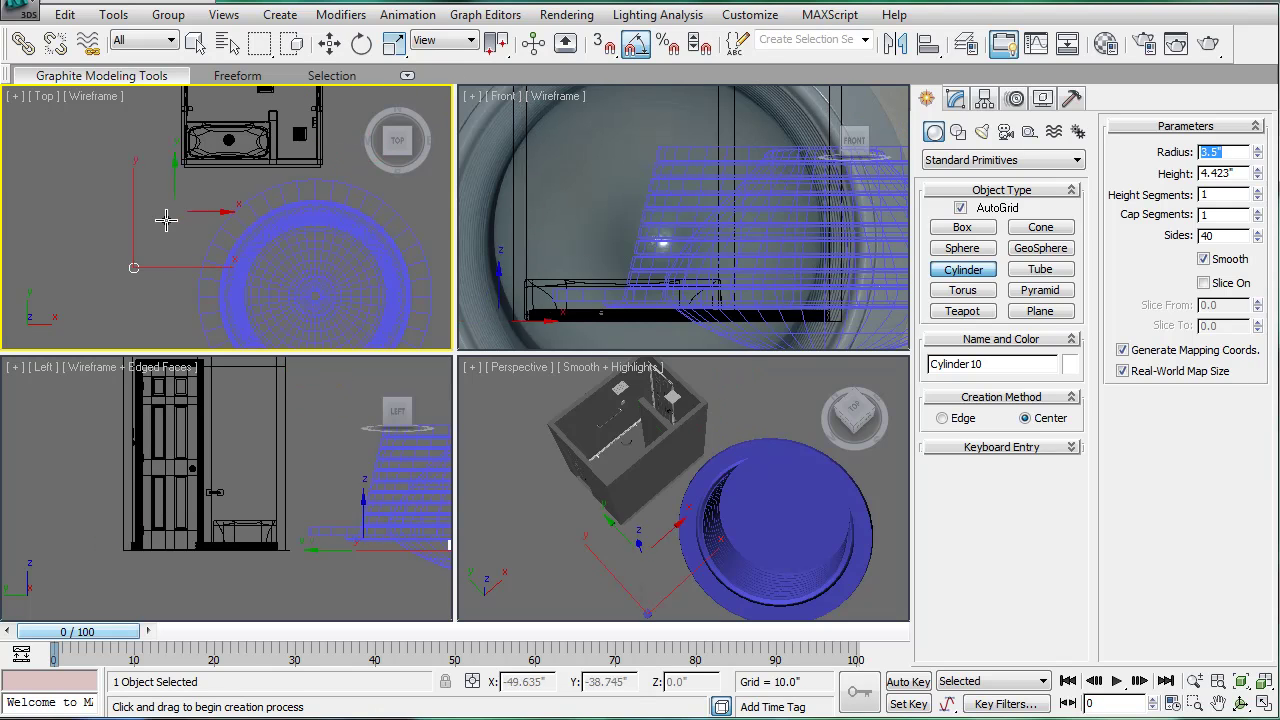
Step: Scale the light 2 group down uniformly in two passes, to about 18.7% and again to 31%, to approach the cylinder's size
{"action": "key", "text": "w"}
{"action": "left_click", "coordinate": [112, 175]}
{"action": "left_click", "coordinate": [288, 246]}
{"action": "key", "text": "r"}
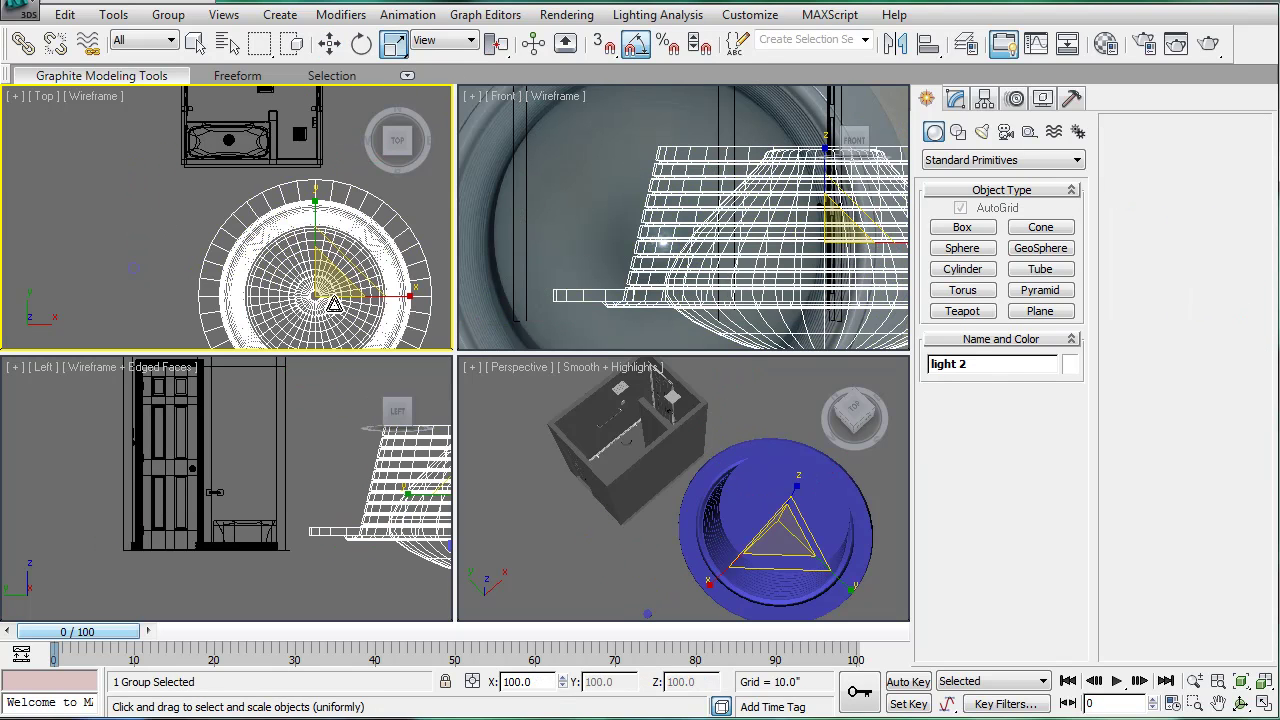
{"action": "left_click_drag", "start_coordinate": [329, 304], "coordinate": [322, 630]}
{"action": "left_click_drag", "start_coordinate": [340, 540], "coordinate": [341, 542]}
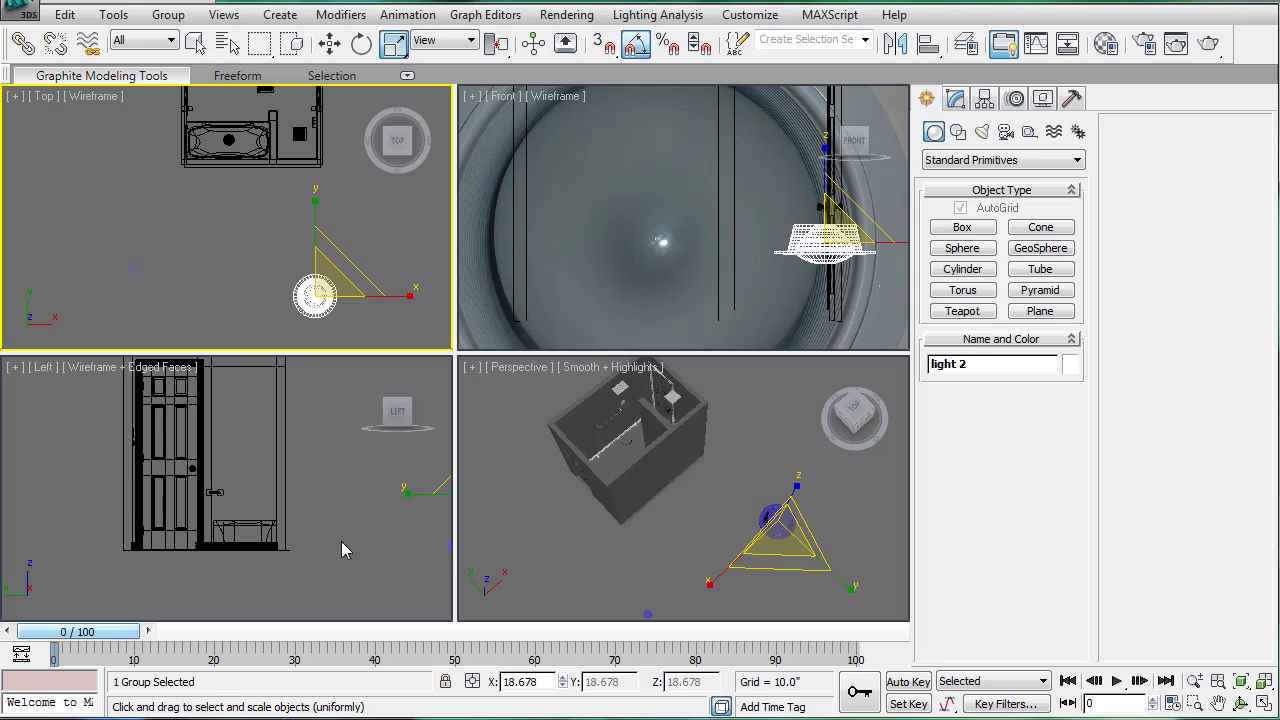
{"action": "left_click_drag", "start_coordinate": [329, 295], "coordinate": [314, 530]}
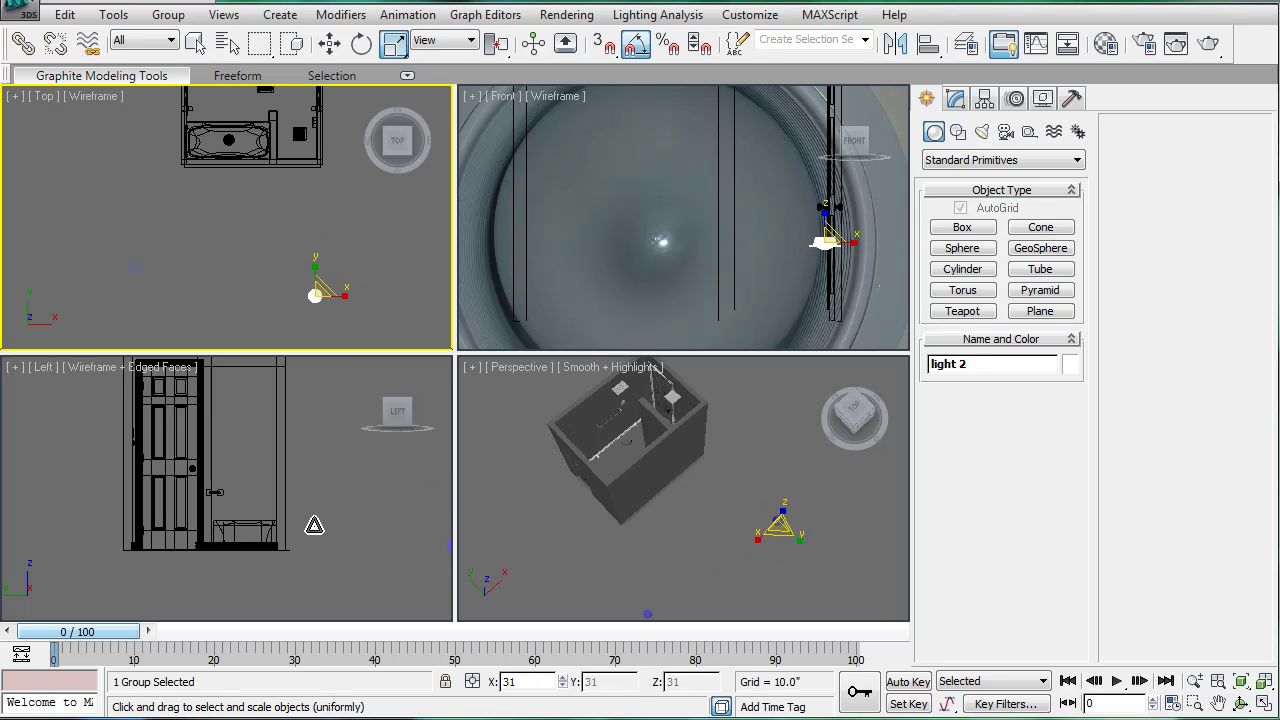
Step: Move the scaled-down light 2 group right beside the small reference cylinder for a size comparison
{"action": "key", "text": "w"}
{"action": "left_click_drag", "start_coordinate": [348, 268], "coordinate": [182, 239]}
{"action": "scroll", "coordinate": [229, 213], "scroll_direction": "up", "scroll_amount": 3}
{"action": "middle_click_drag", "start_coordinate": [337, 214], "coordinate": [449, 153]}
{"action": "middle_click_drag", "start_coordinate": [289, 217], "coordinate": [394, 178]}
{"action": "scroll", "coordinate": [221, 217], "scroll_direction": "up", "scroll_amount": 2}
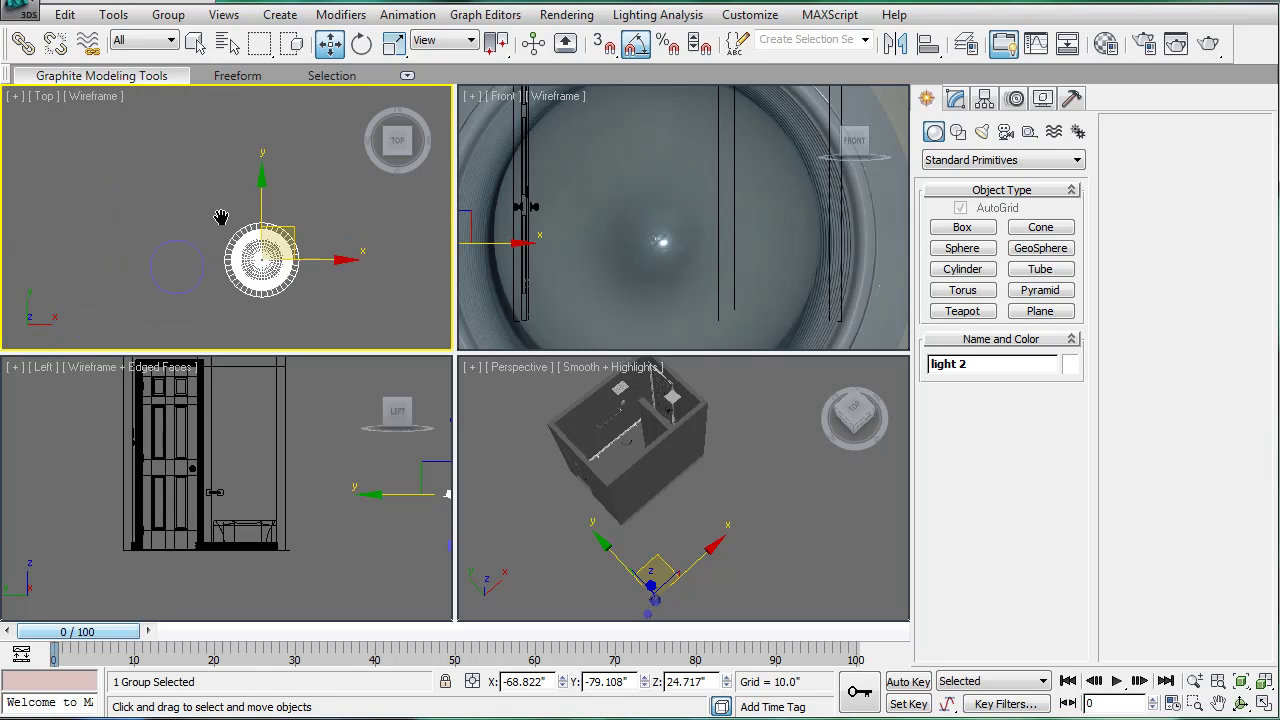
Step: Scale the light 2 group down uniformly and centre it over the reference cylinder so that their outlines match
{"action": "middle_click_drag", "start_coordinate": [221, 217], "coordinate": [261, 179]}
{"action": "key", "text": "r"}
{"action": "left_click_drag", "start_coordinate": [297, 215], "coordinate": [288, 273]}
{"action": "key", "text": "w"}
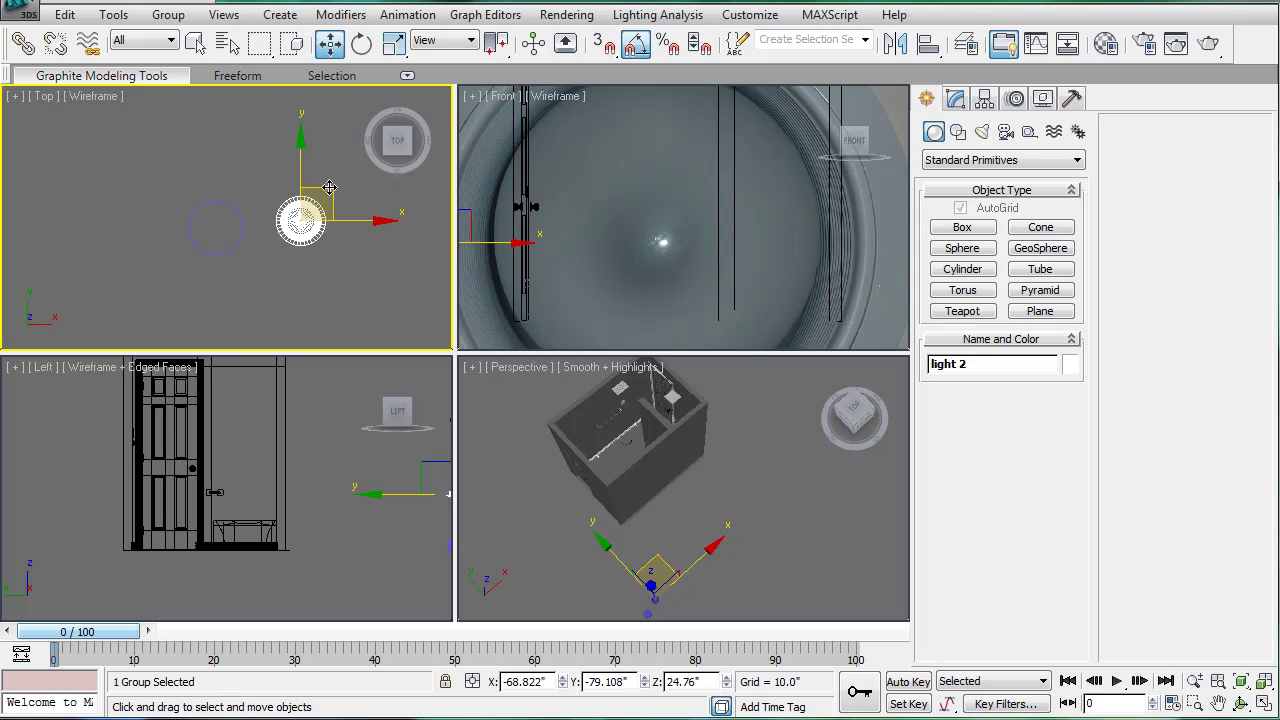
{"action": "left_click_drag", "start_coordinate": [334, 200], "coordinate": [245, 194]}
{"action": "key", "text": "r"}
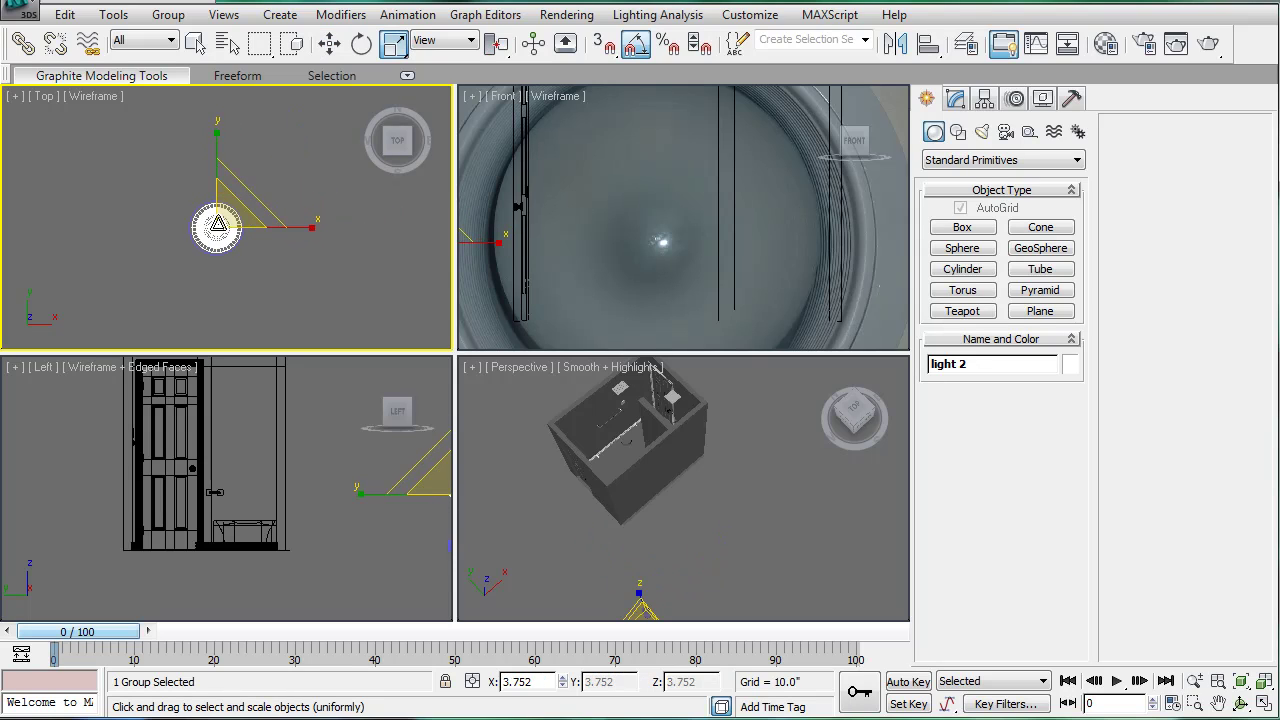
{"action": "key", "text": "w"}
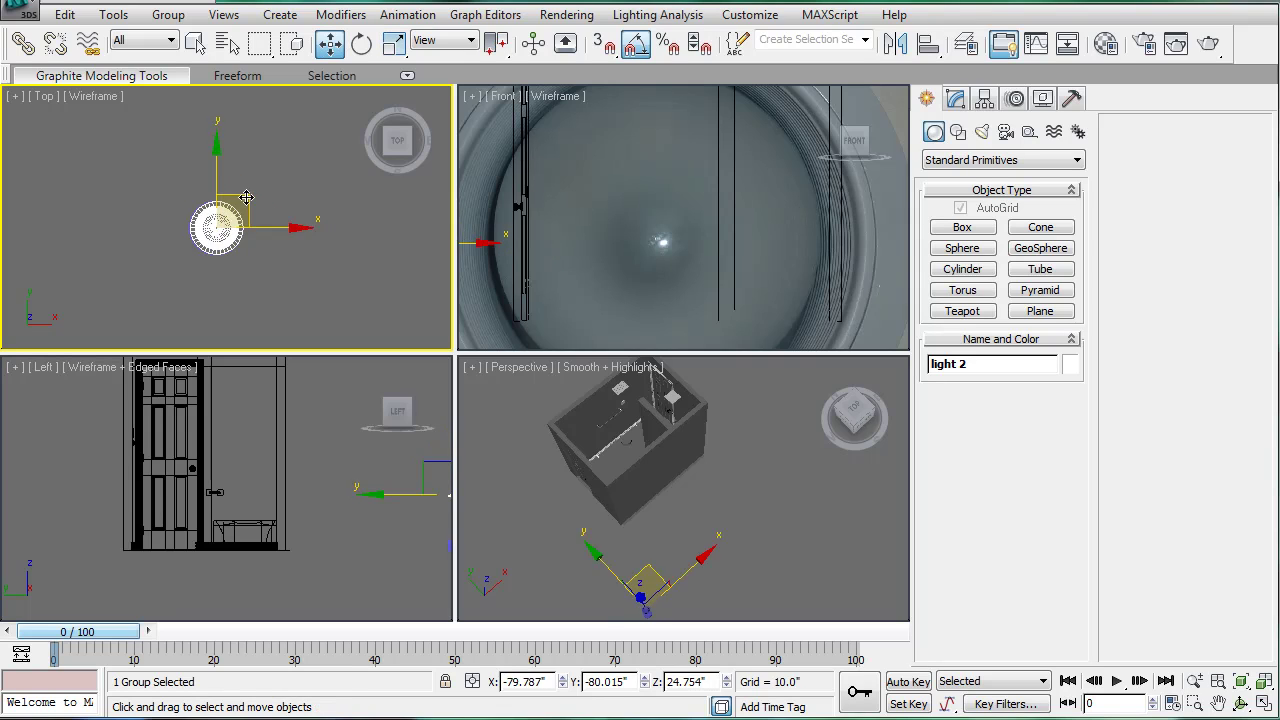
Step: Move the light 2 group off the reference cylinder and delete the cylinder
{"action": "left_click_drag", "start_coordinate": [239, 206], "coordinate": [410, 233]}
{"action": "left_click", "coordinate": [251, 172]}
{"action": "left_click", "coordinate": [207, 240]}
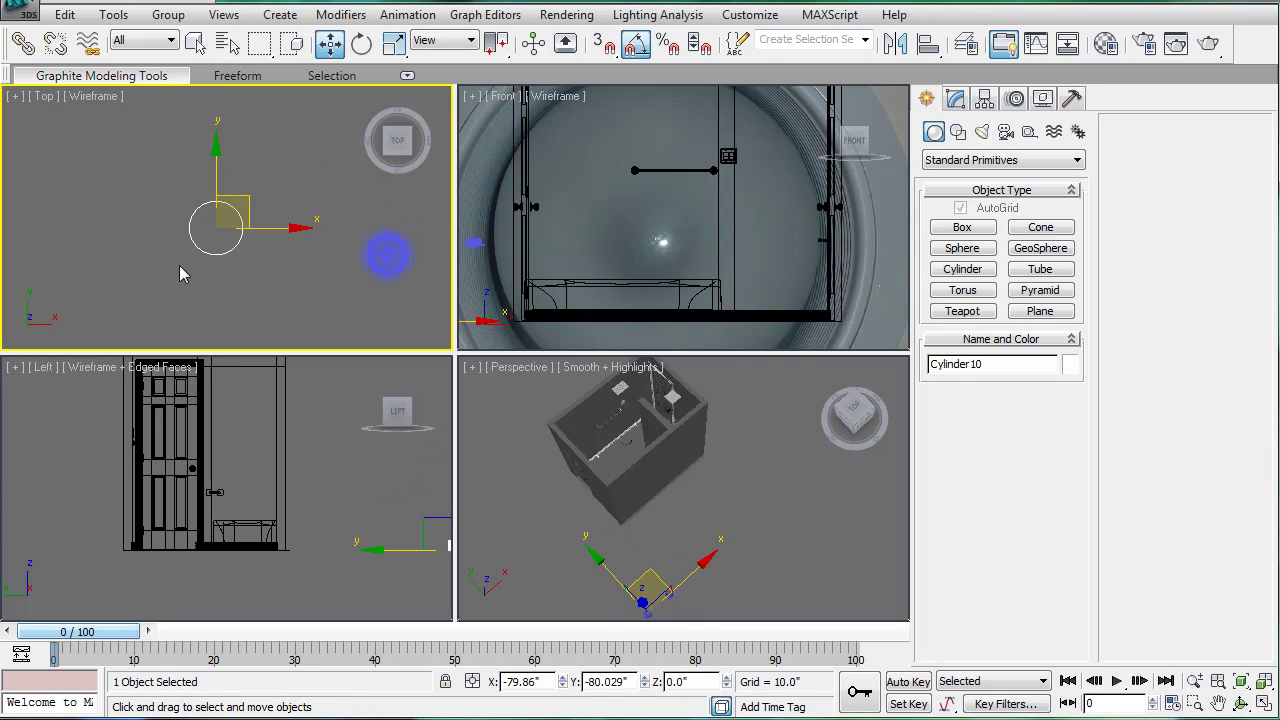
{"action": "left_click", "coordinate": [180, 268]}
Step: Move the light 2 group back inside the bathroom, next to the wall opposite the bathtub
{"action": "scroll", "coordinate": [243, 229], "scroll_direction": "down", "scroll_amount": 5}
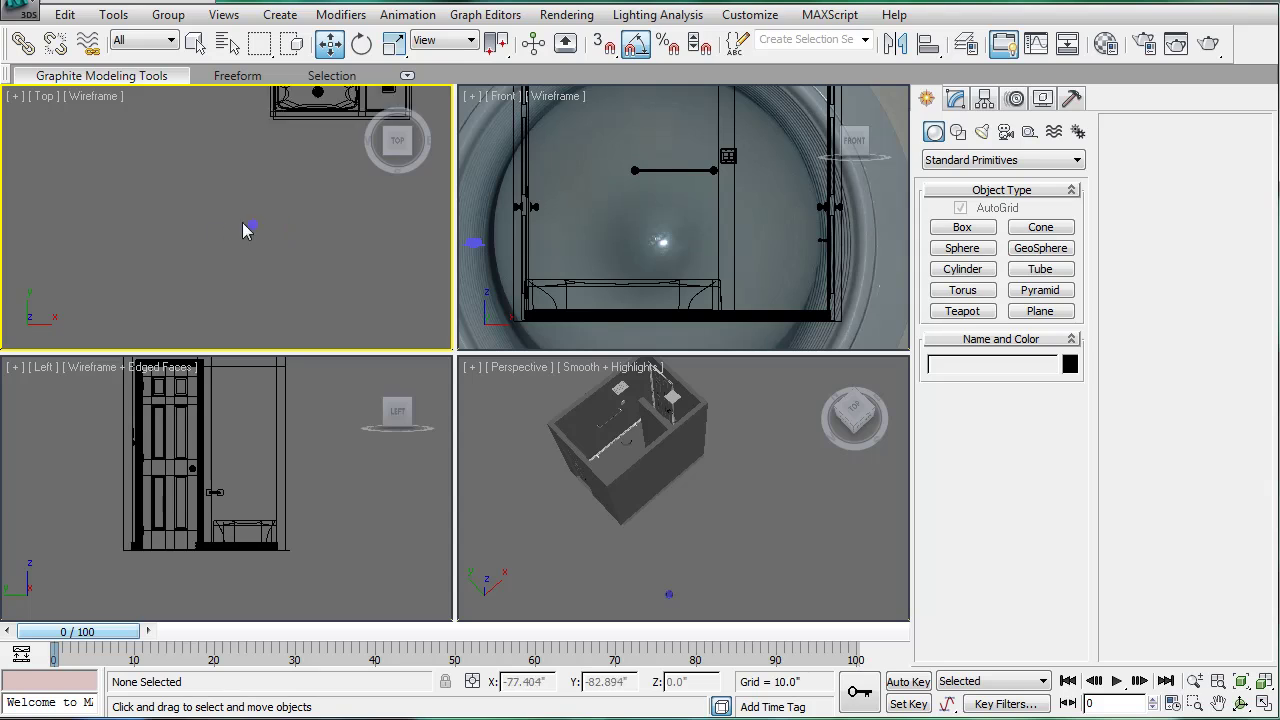
{"action": "middle_click_drag", "start_coordinate": [270, 226], "coordinate": [235, 291]}
{"action": "left_click_drag", "start_coordinate": [234, 249], "coordinate": [283, 128]}
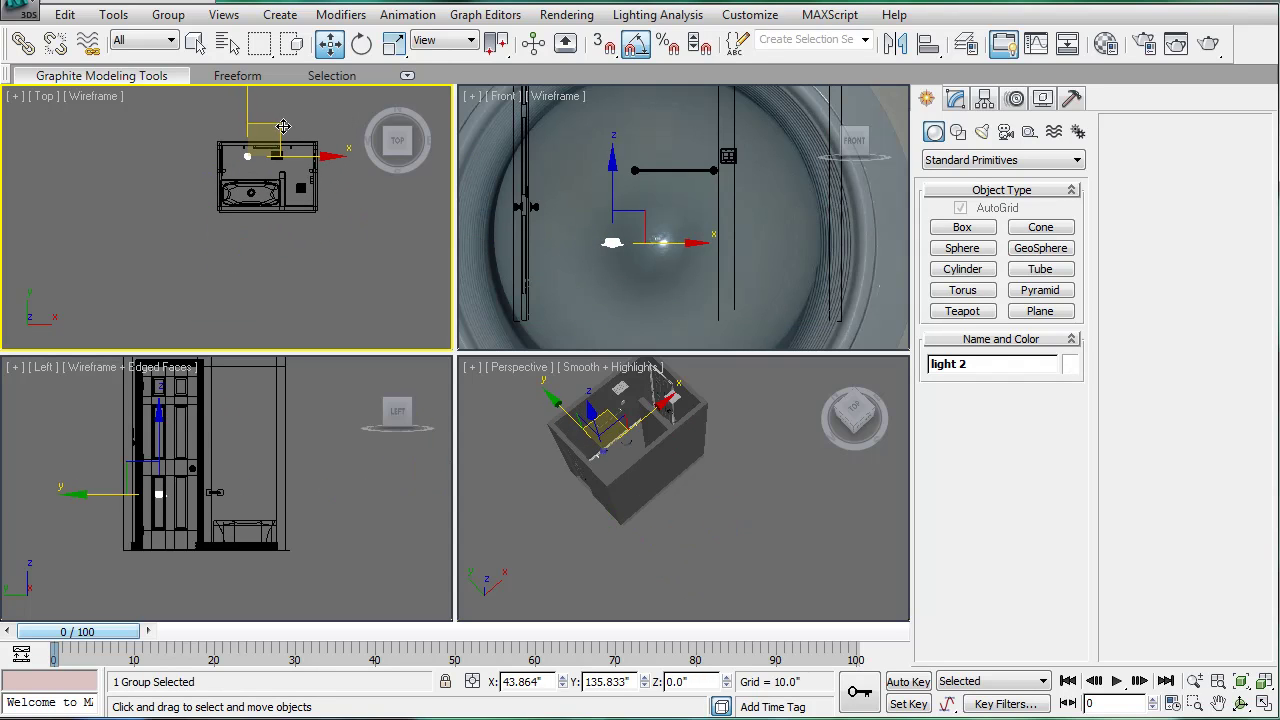
Step: Set the object color of the light 2 group to black
{"action": "left_click", "coordinate": [955, 98]}
{"action": "left_click", "coordinate": [1076, 124]}
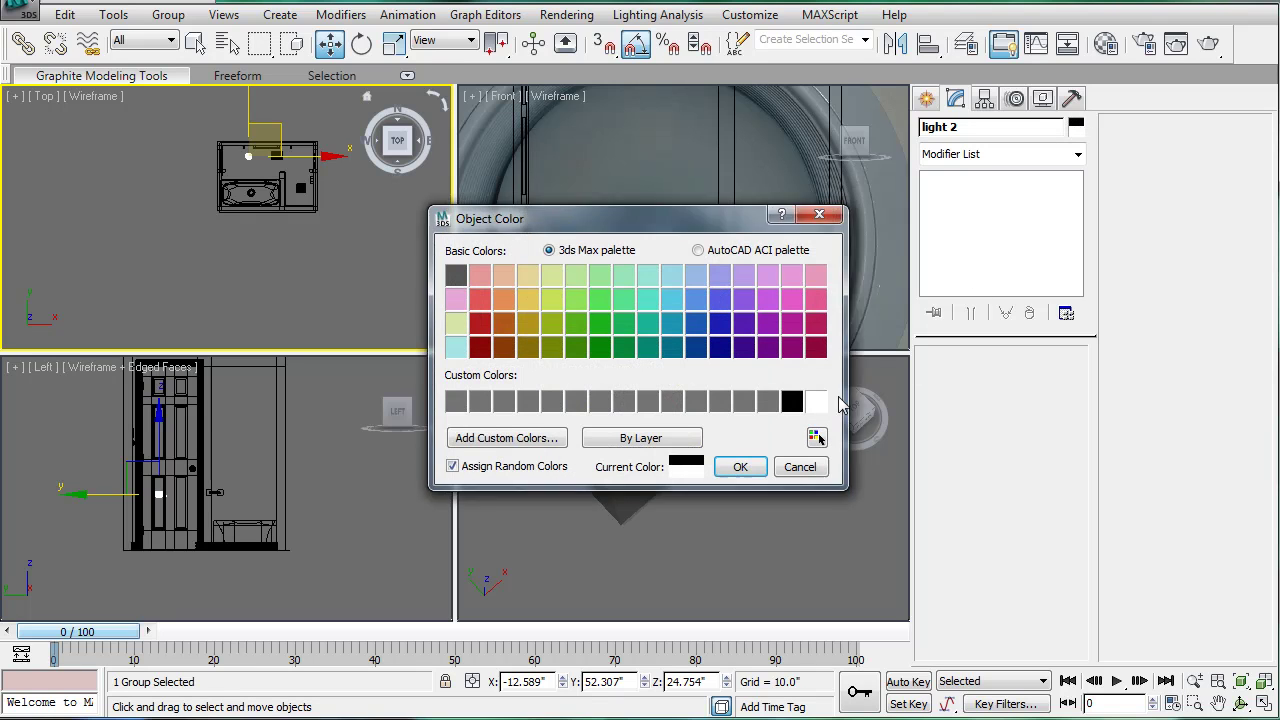
{"action": "left_click", "coordinate": [740, 467]}
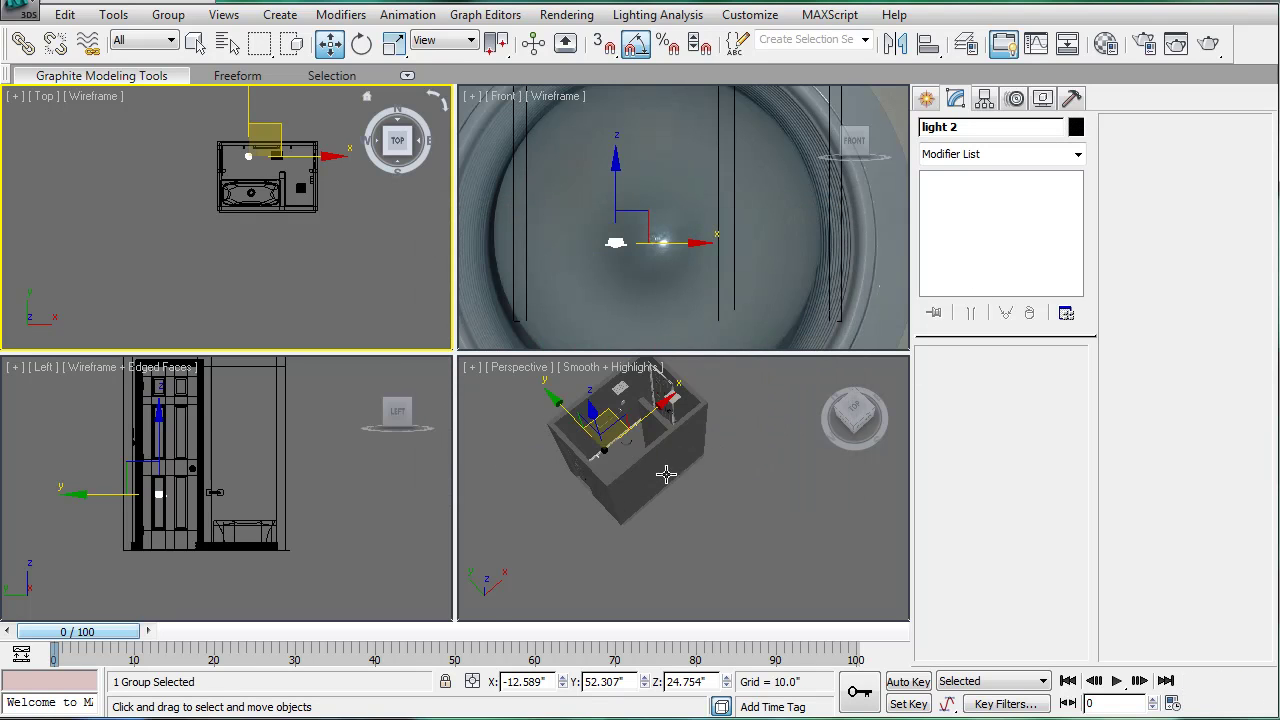
Step: Assign a plain grey material from the third row of samples to the selected light 2 group
{"action": "scroll", "coordinate": [667, 474], "scroll_direction": "up", "scroll_amount": 5}
{"action": "middle_click_drag", "start_coordinate": [691, 488], "coordinate": [731, 491]}
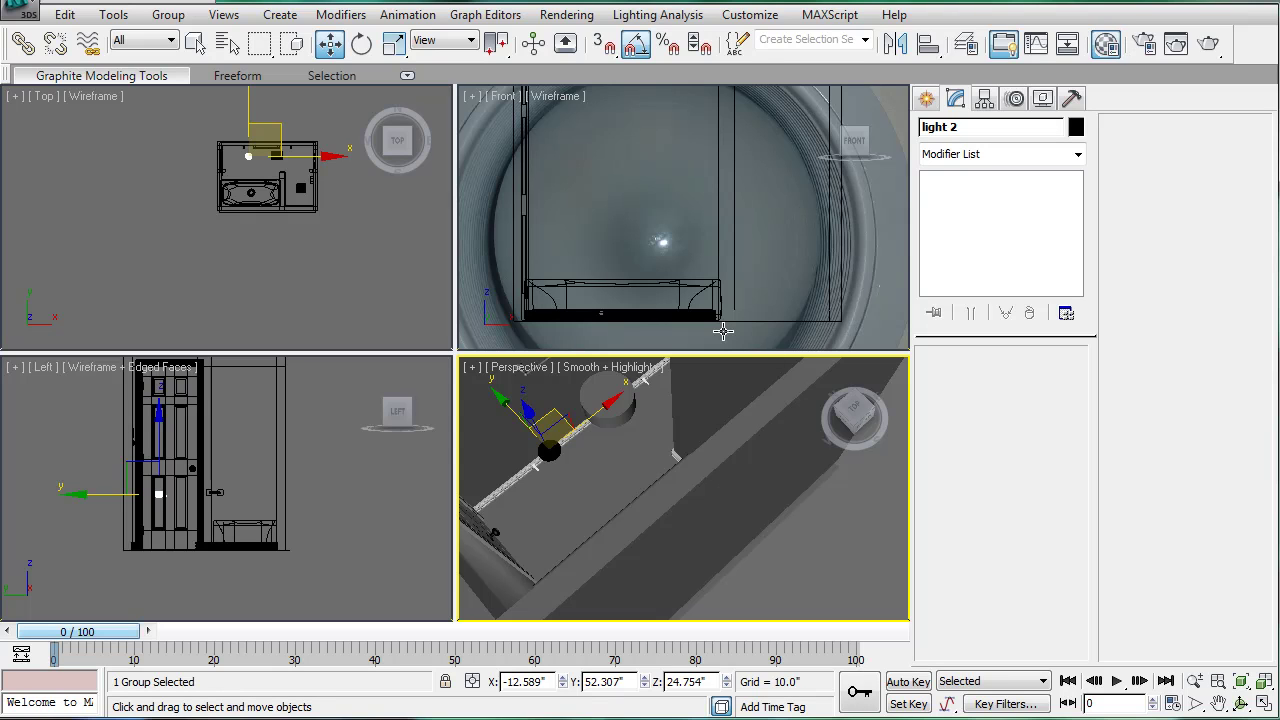
{"action": "key", "text": "m"}
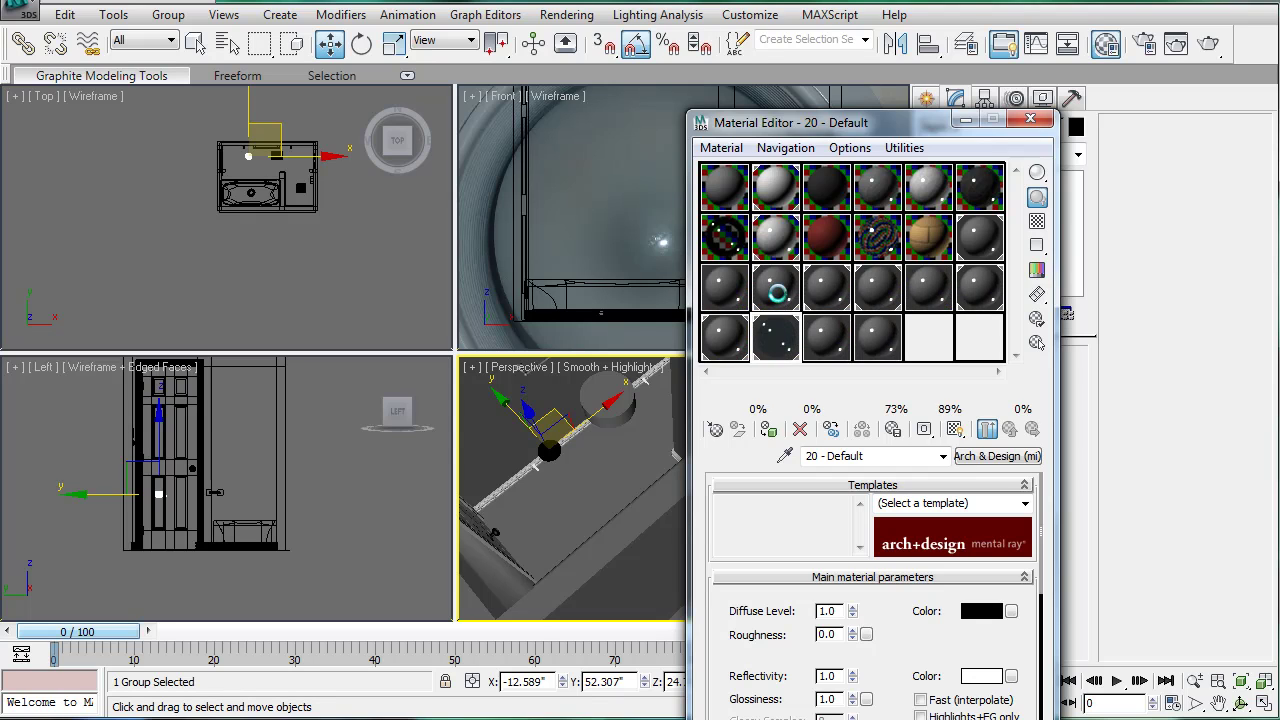
{"action": "left_click_drag", "start_coordinate": [820, 288], "coordinate": [562, 458]}
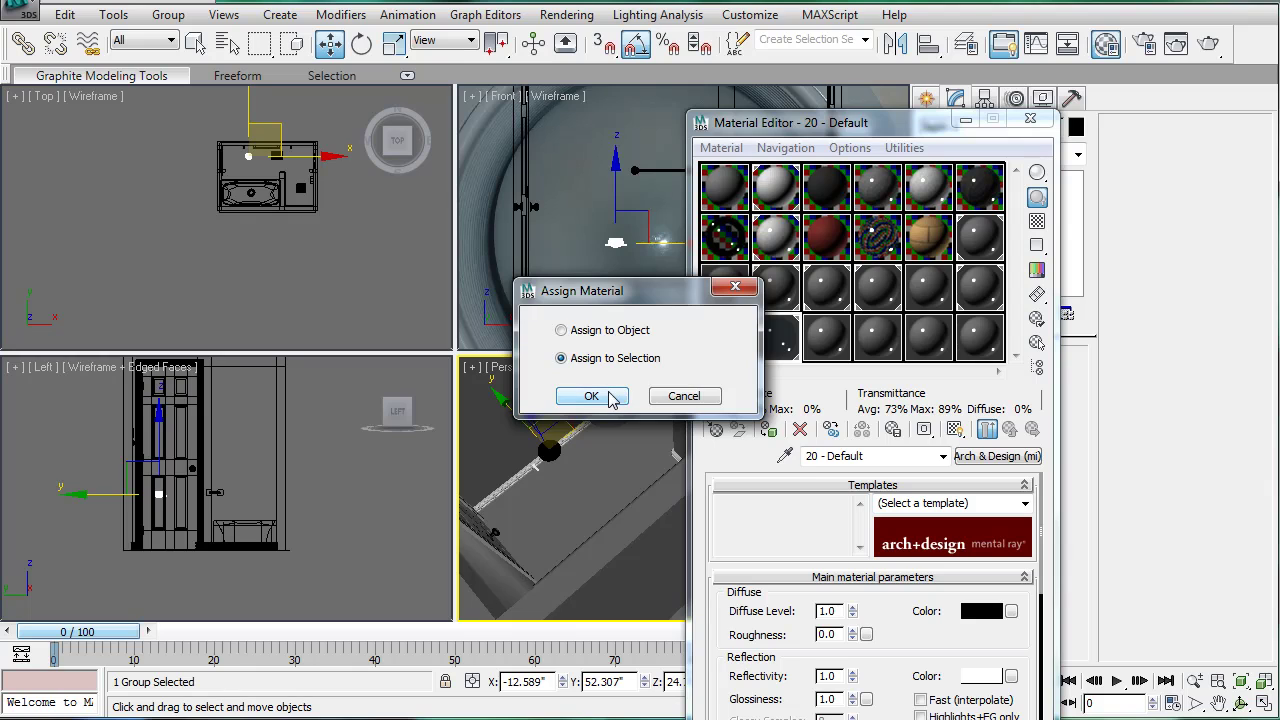
{"action": "left_click", "coordinate": [591, 396]}
{"action": "left_click", "coordinate": [1030, 118]}
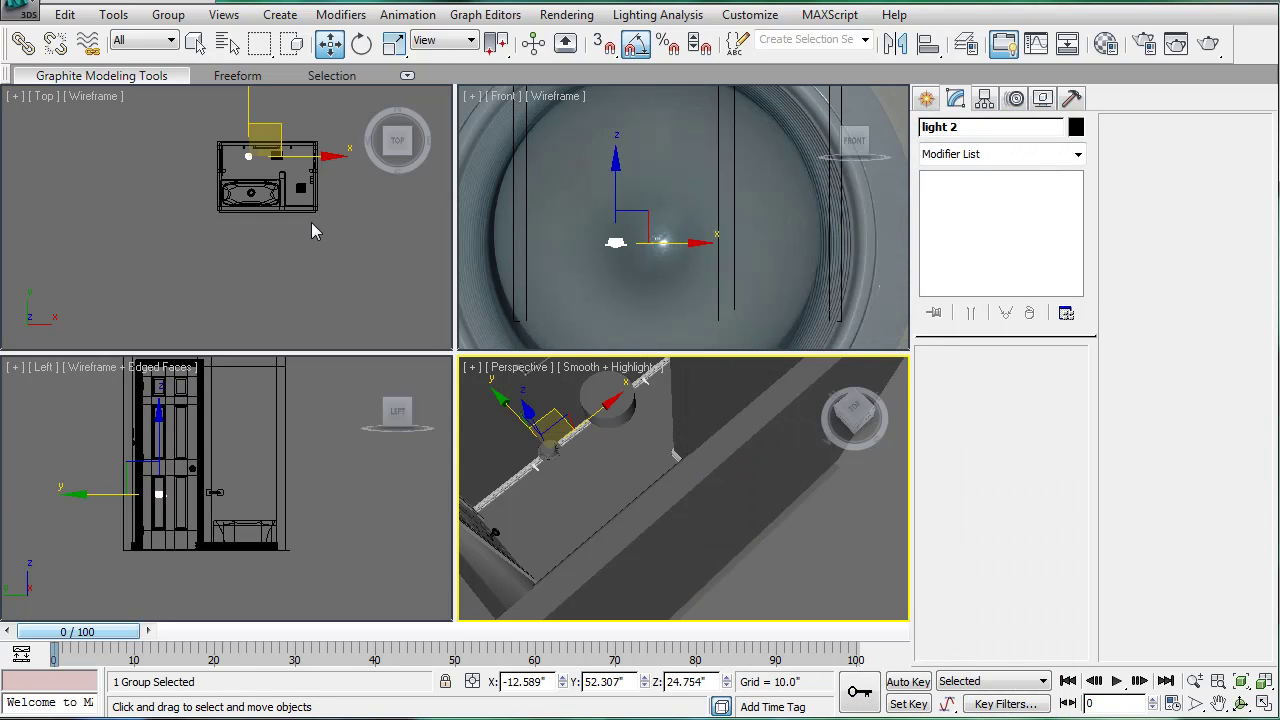
Step: Move the light 2 group across the room beside the far door, to about X 42.7" and Y 51.9"
{"action": "scroll", "coordinate": [304, 240], "scroll_direction": "up", "scroll_amount": 4}
{"action": "middle_click_drag", "start_coordinate": [312, 198], "coordinate": [240, 226]}
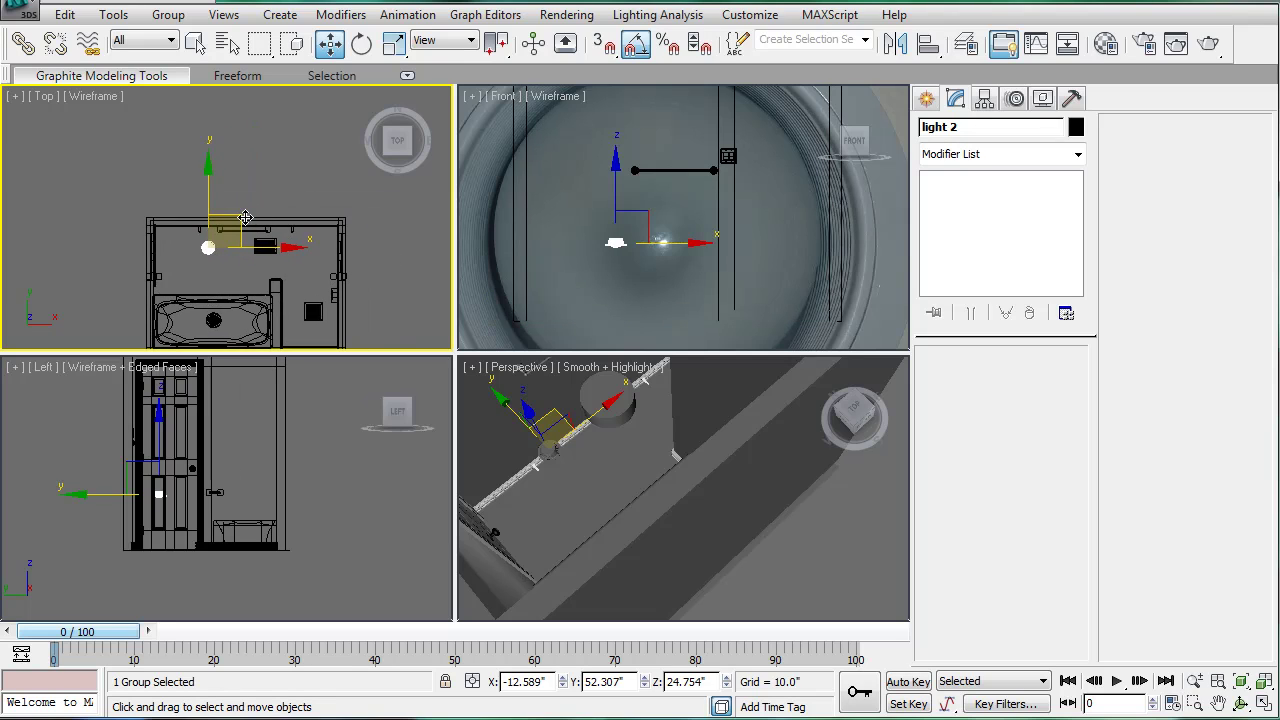
{"action": "left_click_drag", "start_coordinate": [242, 218], "coordinate": [343, 218]}
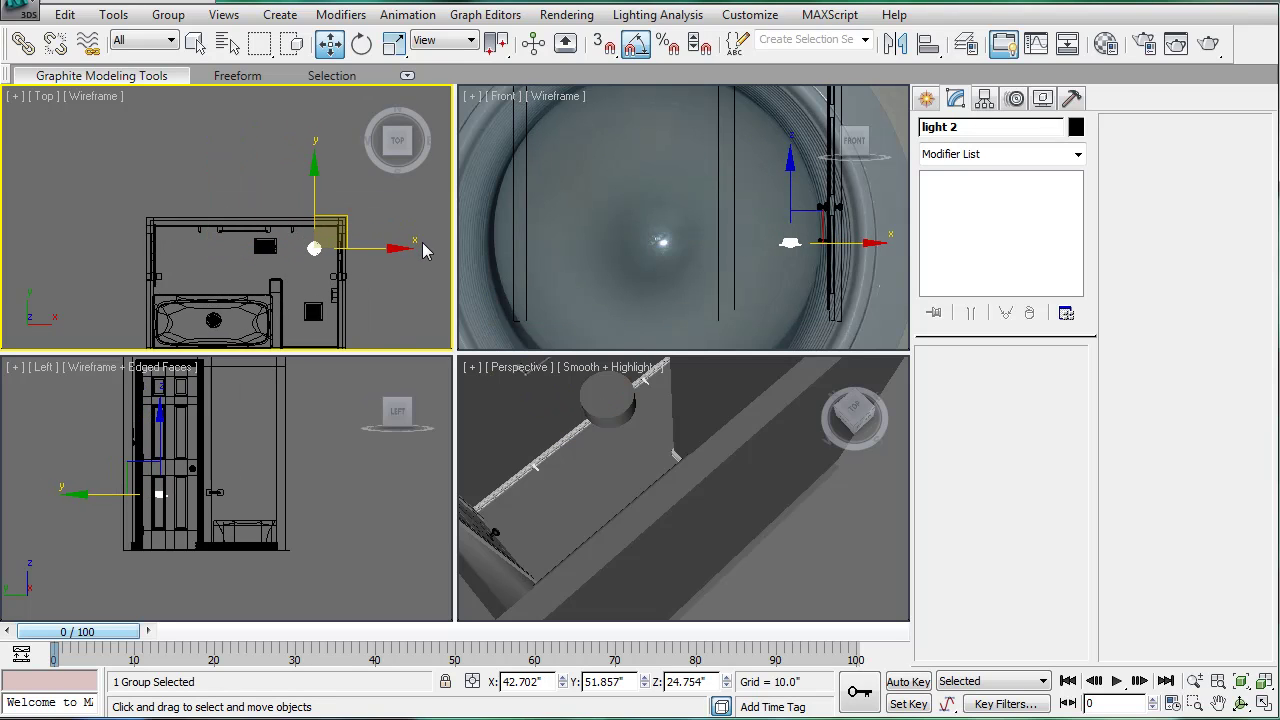
Step: Raise the light 2 group to ceiling level at about Z 96.5" and check its placement in the room
{"action": "middle_click_drag", "start_coordinate": [193, 484], "coordinate": [208, 570]}
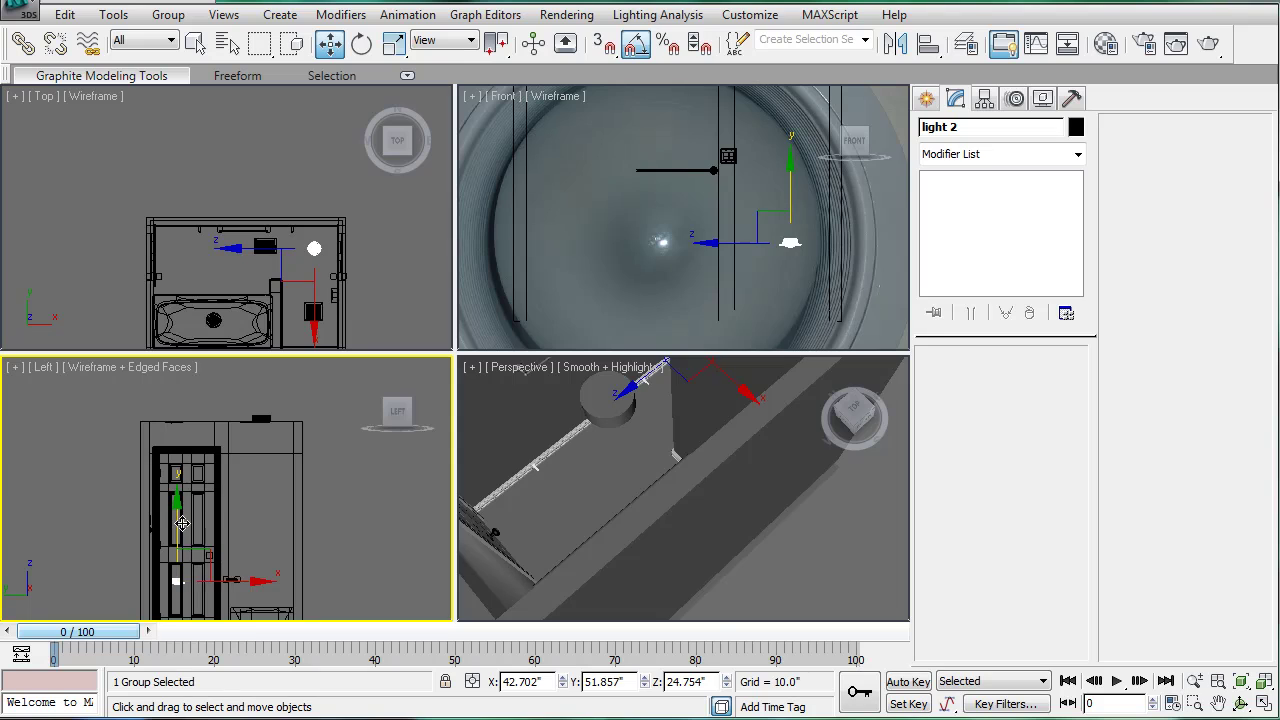
{"action": "left_click_drag", "start_coordinate": [184, 515], "coordinate": [192, 372]}
{"action": "scroll", "coordinate": [167, 431], "scroll_direction": "up", "scroll_amount": 7}
{"action": "middle_click_drag", "start_coordinate": [190, 441], "coordinate": [290, 440]}
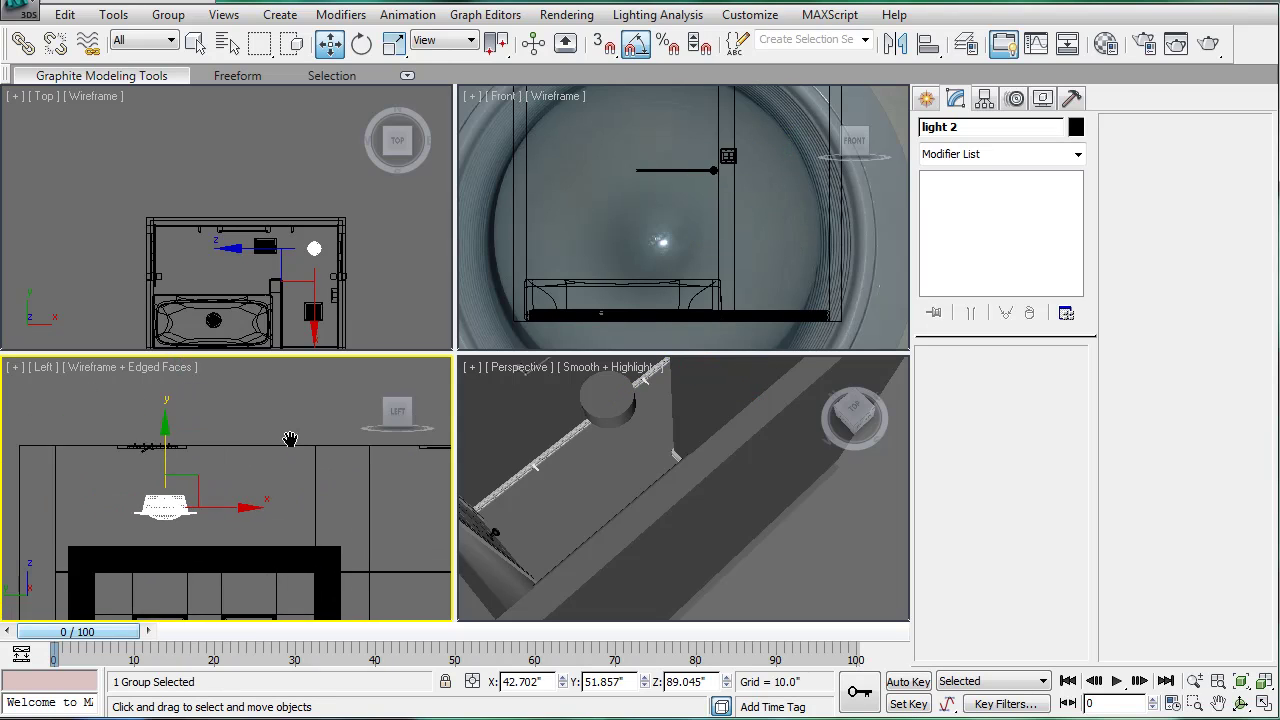
{"action": "scroll", "coordinate": [164, 482], "scroll_direction": "up", "scroll_amount": 4}
{"action": "middle_click_drag", "start_coordinate": [163, 482], "coordinate": [237, 524]}
{"action": "left_click_drag", "start_coordinate": [183, 506], "coordinate": [114, 401]}
{"action": "scroll", "coordinate": [145, 432], "scroll_direction": "up", "scroll_amount": 3}
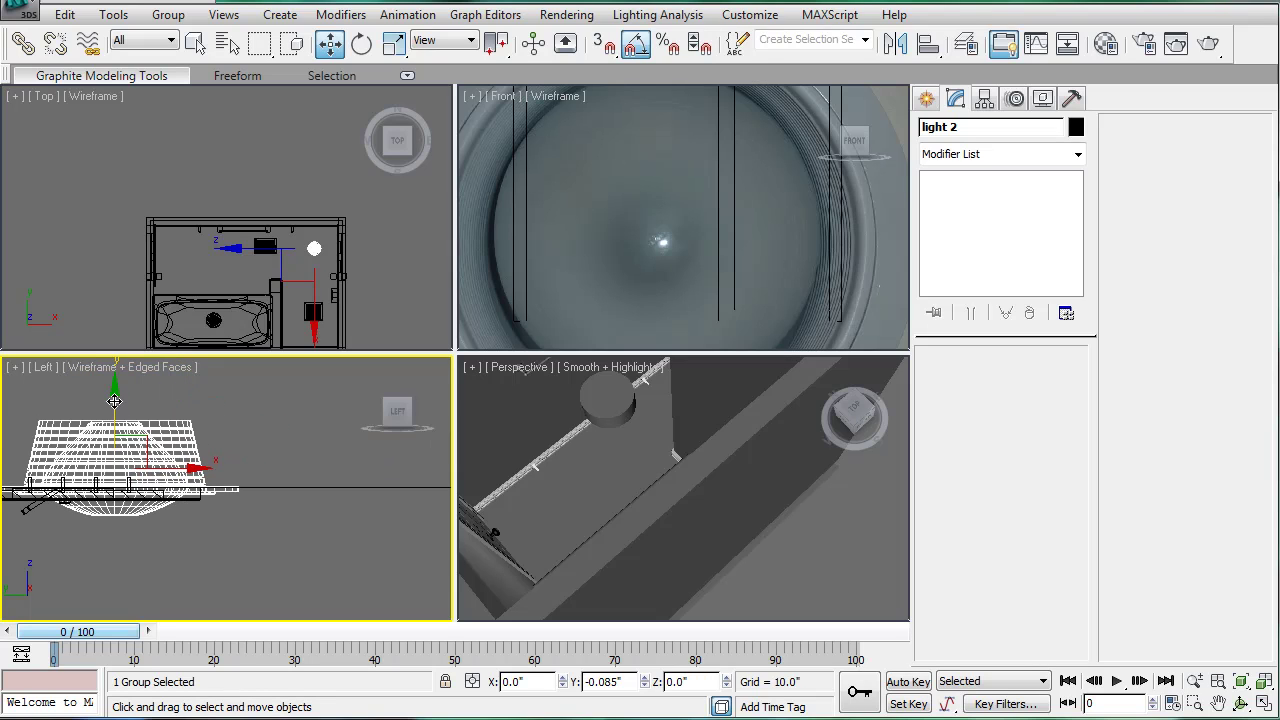
{"action": "middle_click_drag", "start_coordinate": [626, 458], "coordinate": [629, 526]}
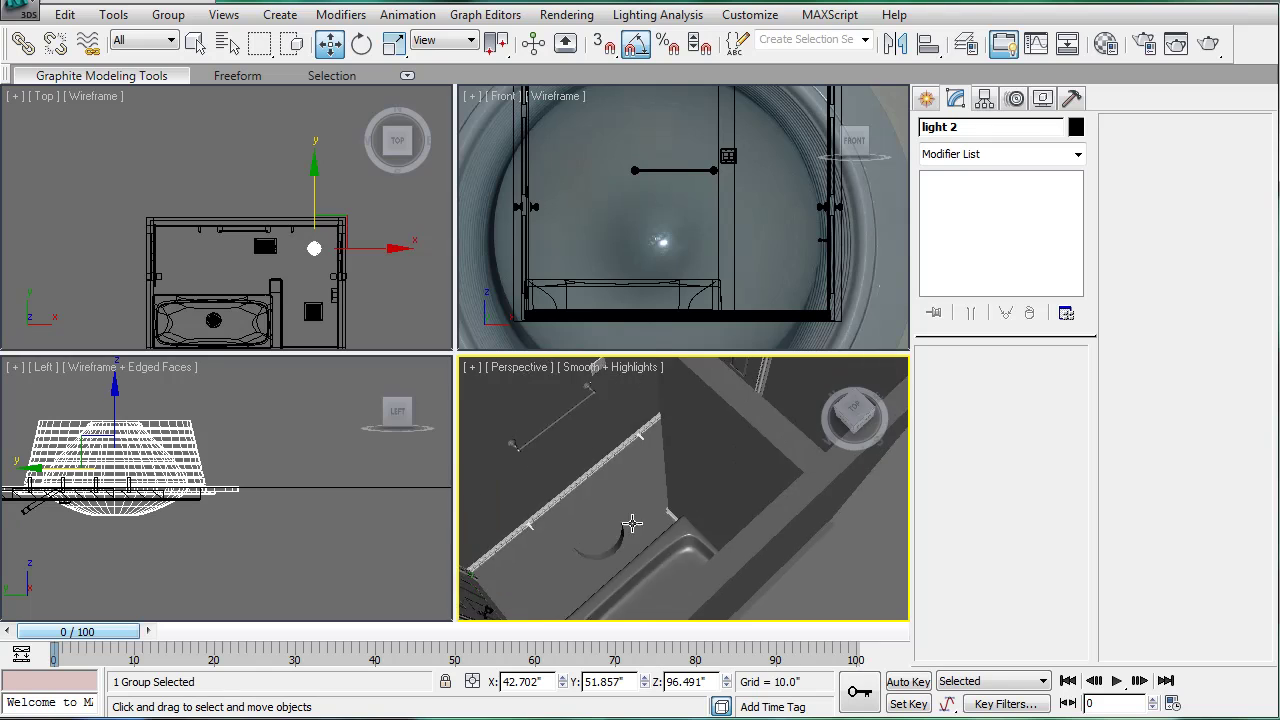
{"action": "scroll", "coordinate": [664, 530], "scroll_direction": "down", "scroll_amount": 4}
{"action": "scroll", "coordinate": [669, 526], "scroll_direction": "up", "scroll_amount": 2}
{"action": "middle_click_drag", "start_coordinate": [673, 482], "coordinate": [671, 550]}
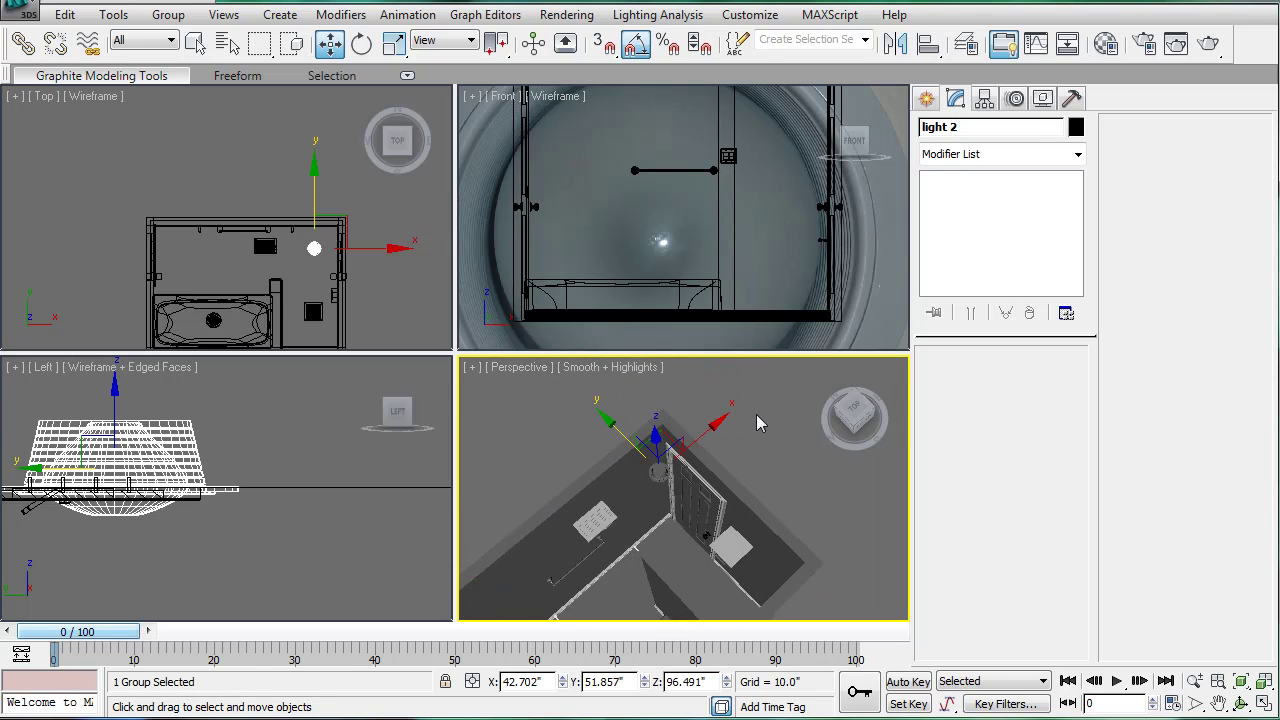
{"action": "left_click", "coordinate": [756, 414]}
Step: Create a thin box about 1.1" wide and 0.9" high beside the light and set its length to 13"
{"action": "left_click", "coordinate": [926, 99]}
{"action": "left_click", "coordinate": [962, 228]}
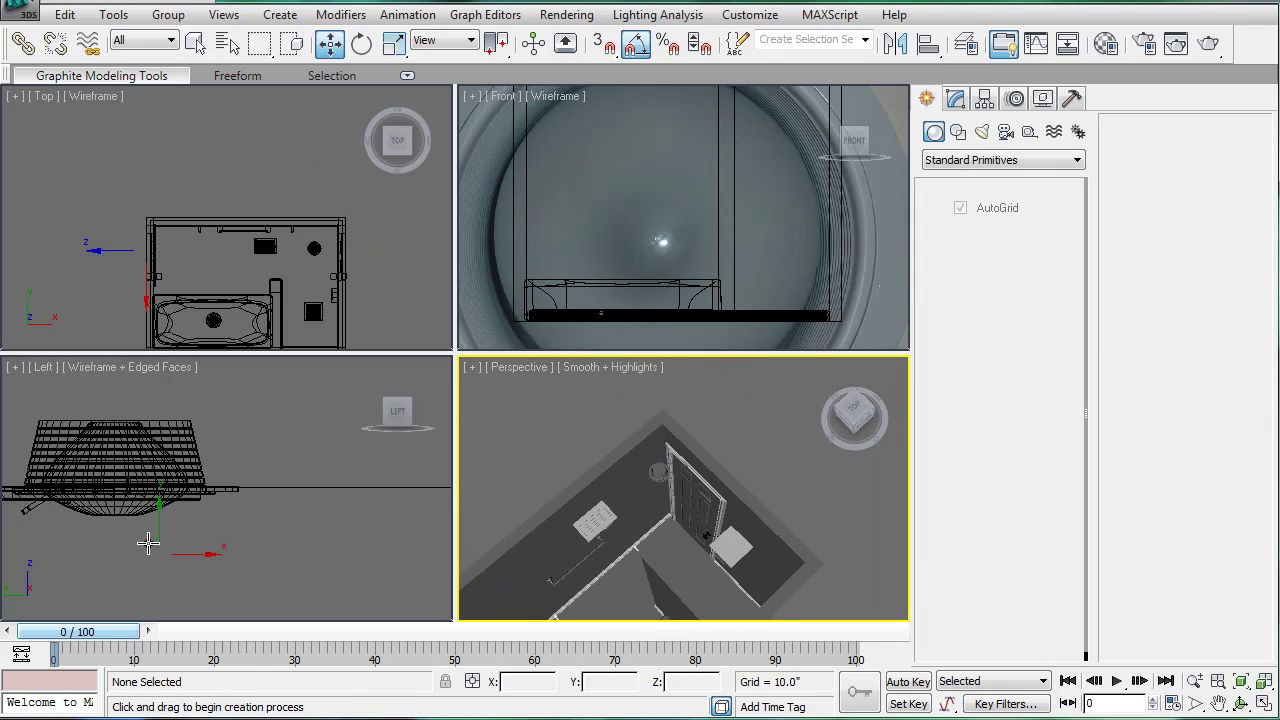
{"action": "scroll", "coordinate": [190, 272], "scroll_direction": "up", "scroll_amount": 8}
{"action": "middle_click_drag", "start_coordinate": [190, 272], "coordinate": [292, 264]}
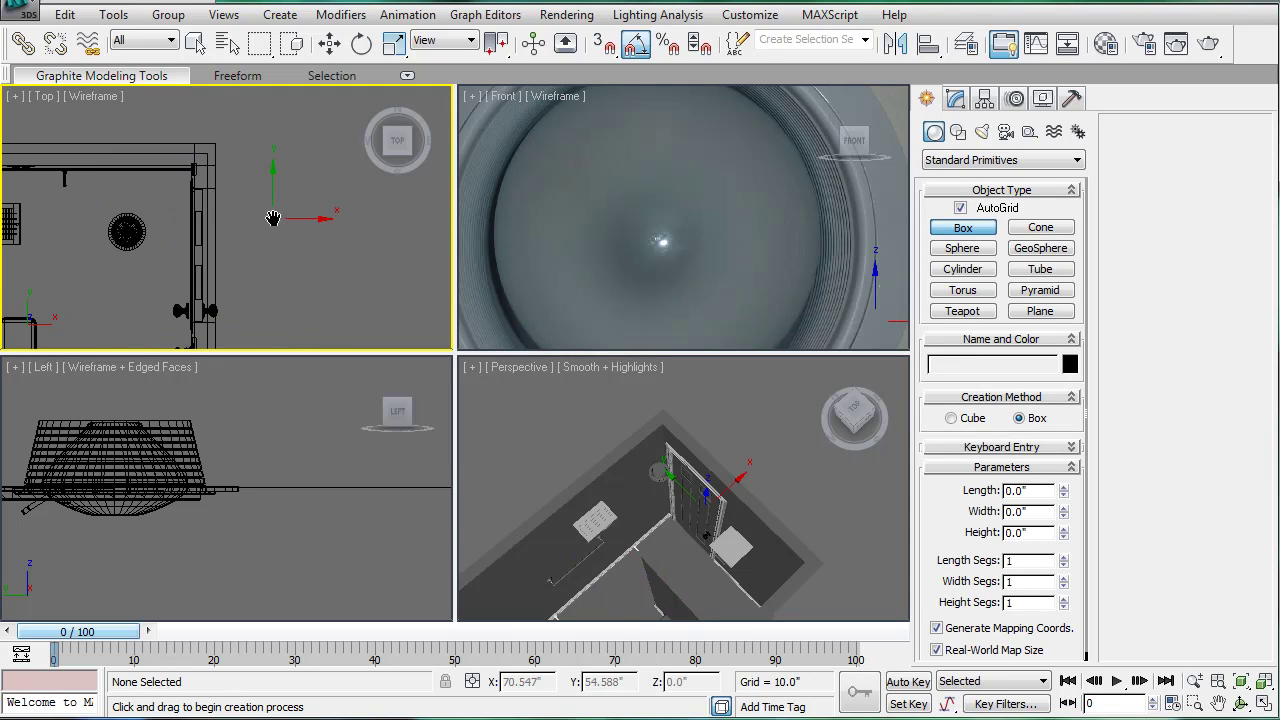
{"action": "left_click_drag", "start_coordinate": [88, 183], "coordinate": [83, 280]}
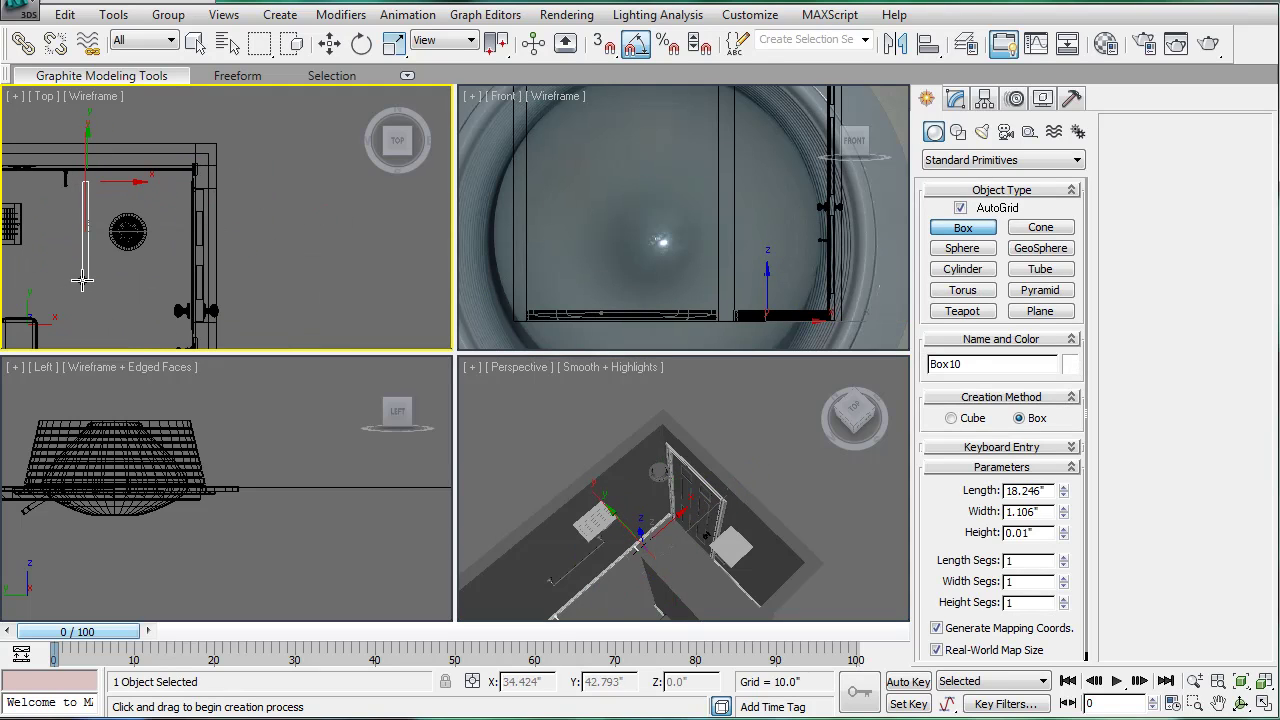
{"action": "left_click", "coordinate": [81, 275]}
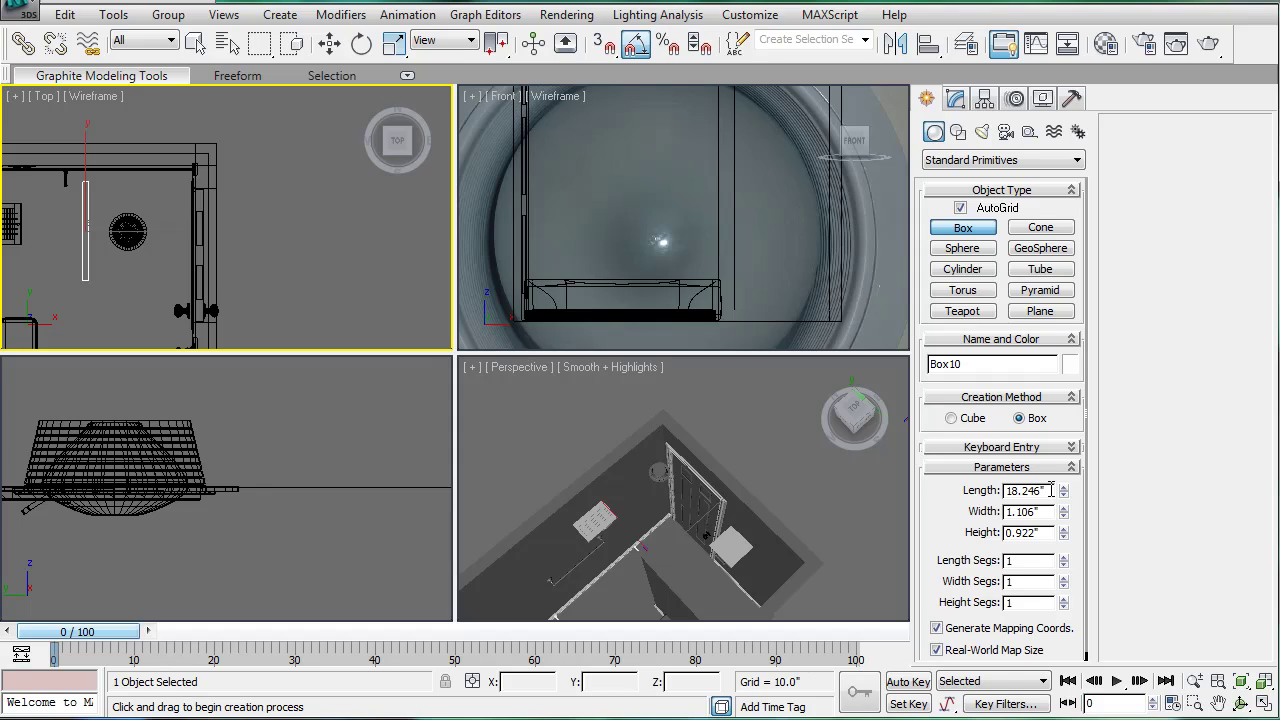
{"action": "left_click_drag", "start_coordinate": [1051, 490], "coordinate": [607, 490]}
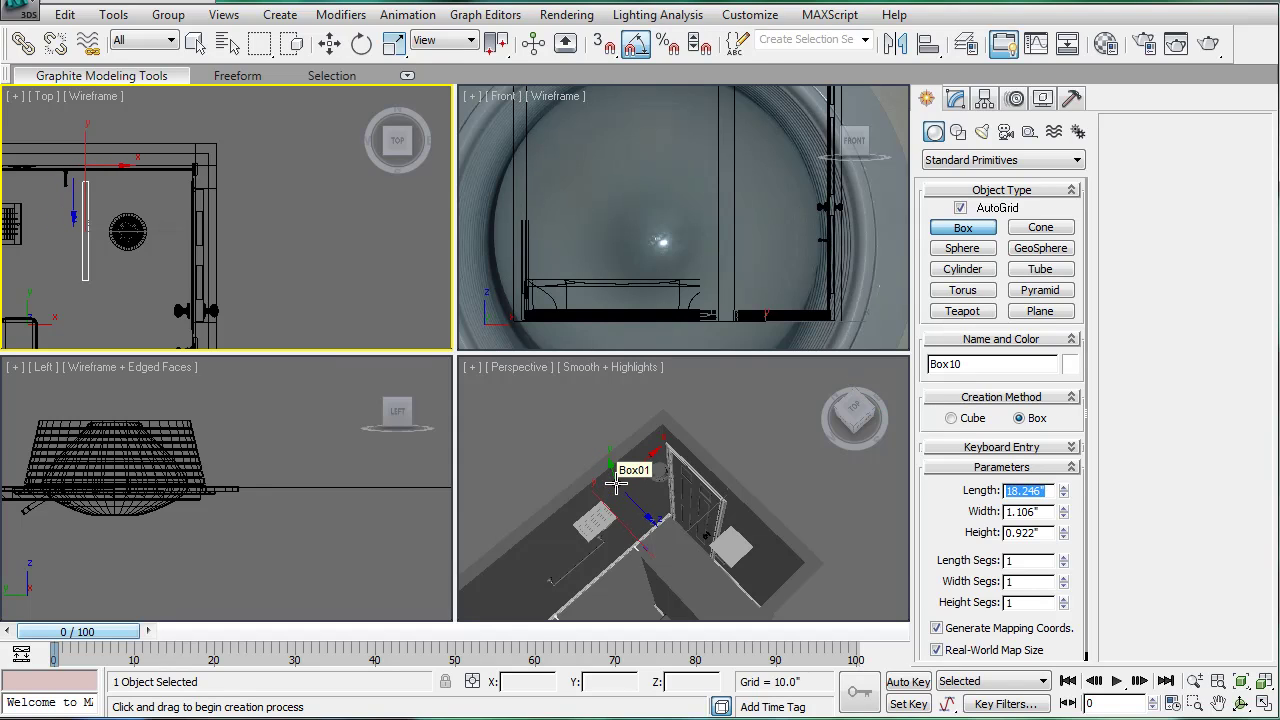
{"action": "type", "text": "13"}
{"action": "key", "text": "Return"}
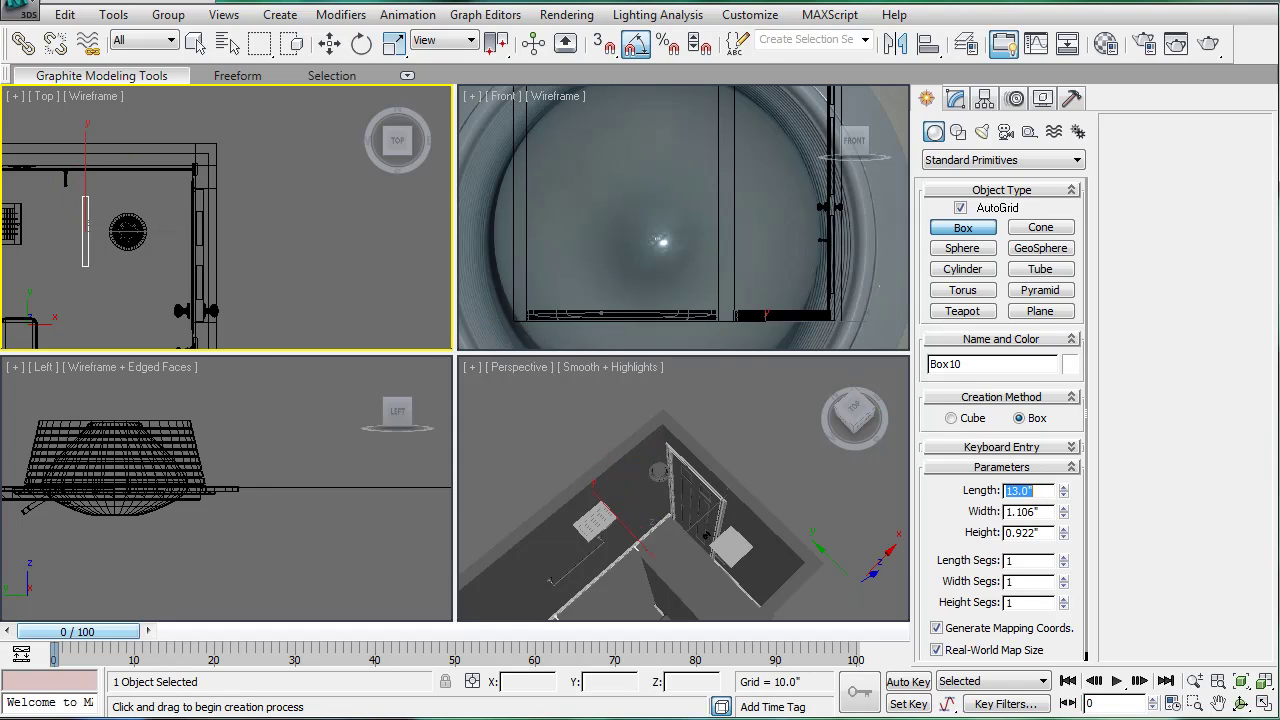
Step: Move the 13" box towards the wall opposite the bathtub to gauge the light's distance from it
{"action": "scroll", "coordinate": [100, 227], "scroll_direction": "up", "scroll_amount": 2}
{"action": "middle_click_drag", "start_coordinate": [100, 227], "coordinate": [194, 264]}
{"action": "key", "text": "w"}
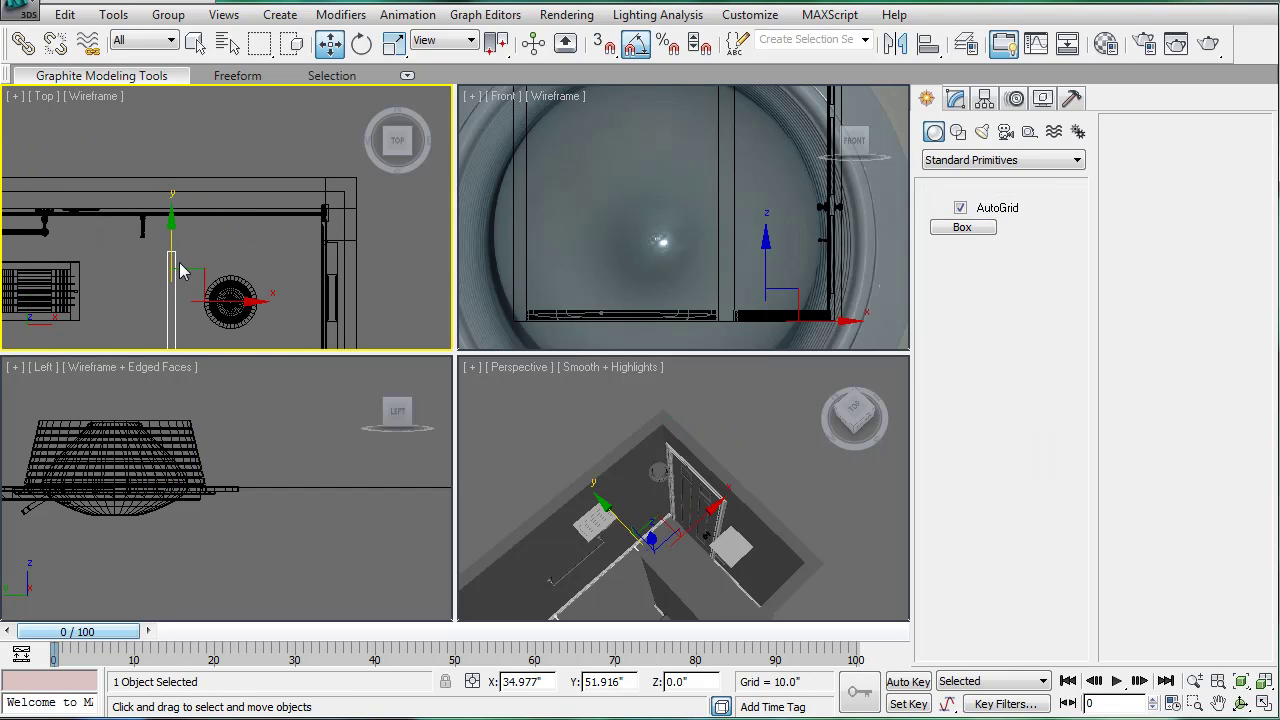
{"action": "left_click_drag", "start_coordinate": [173, 247], "coordinate": [174, 202]}
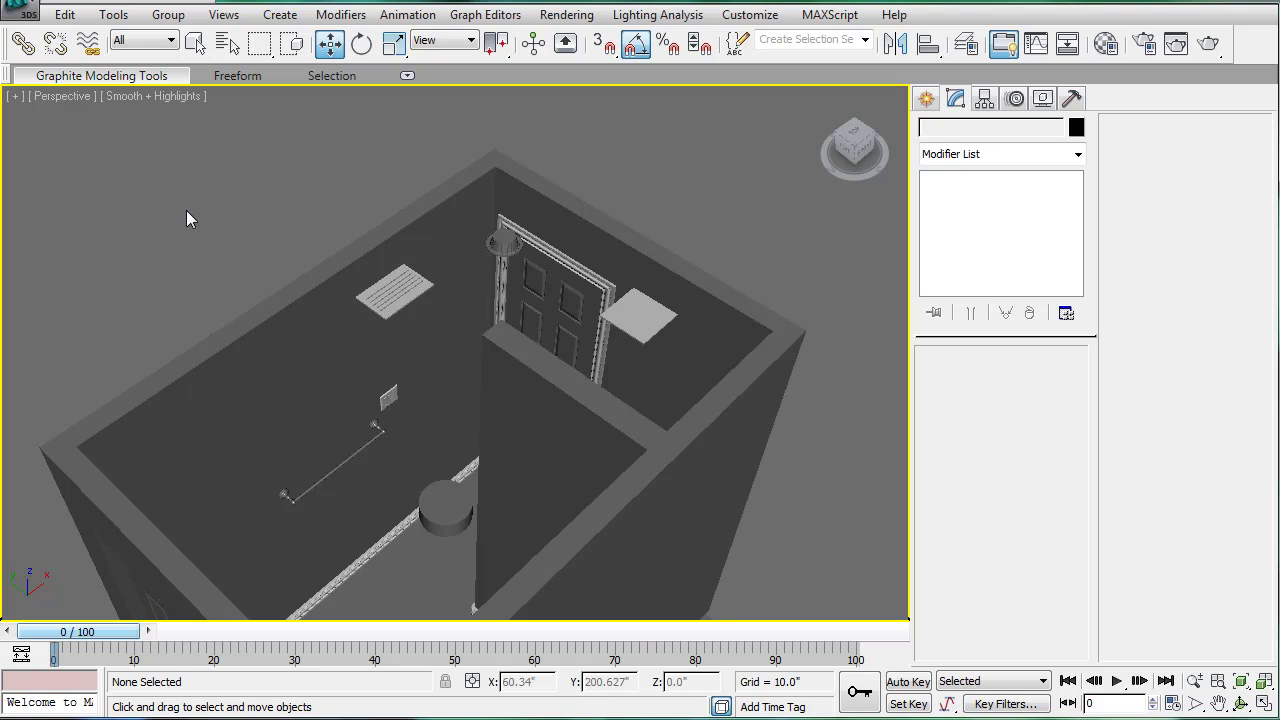
Step: Create a measuring box 13" long, about 0.7" wide and 1.7" high, next to the light in the maximized top view
{"action": "middle_click_drag", "start_coordinate": [453, 261], "coordinate": [414, 322]}
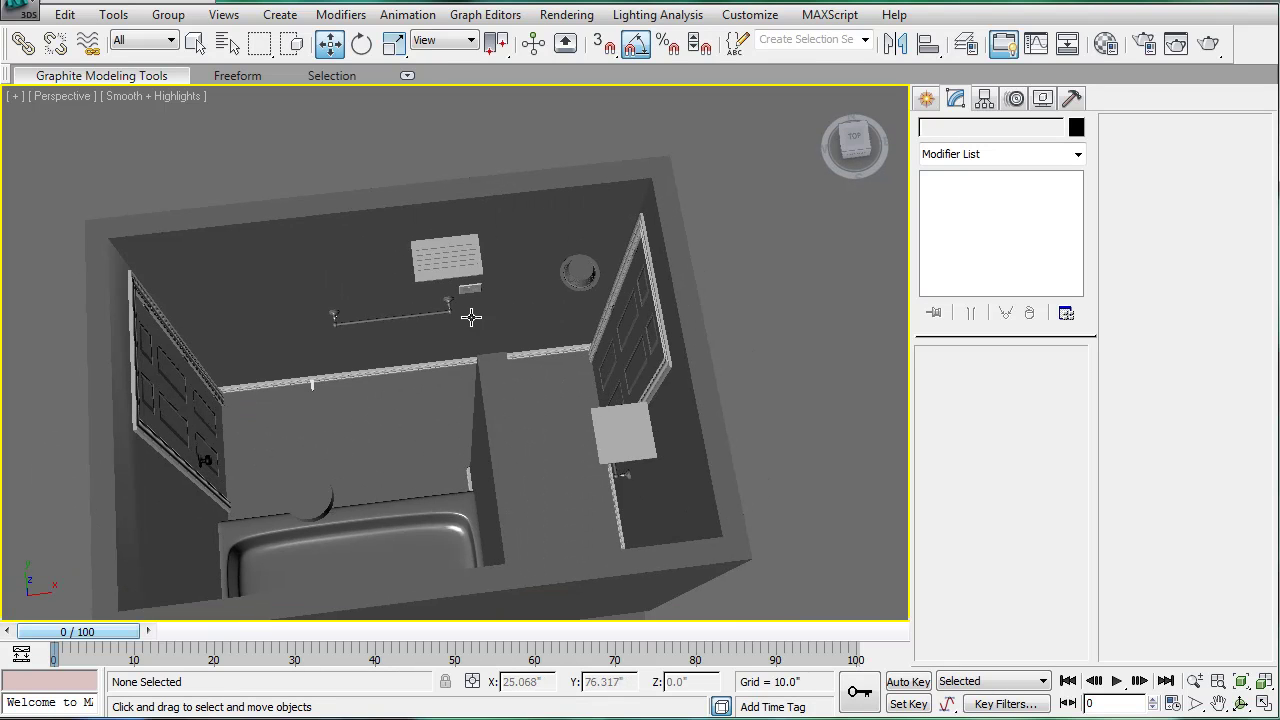
{"action": "scroll", "coordinate": [483, 326], "scroll_direction": "up", "scroll_amount": 5}
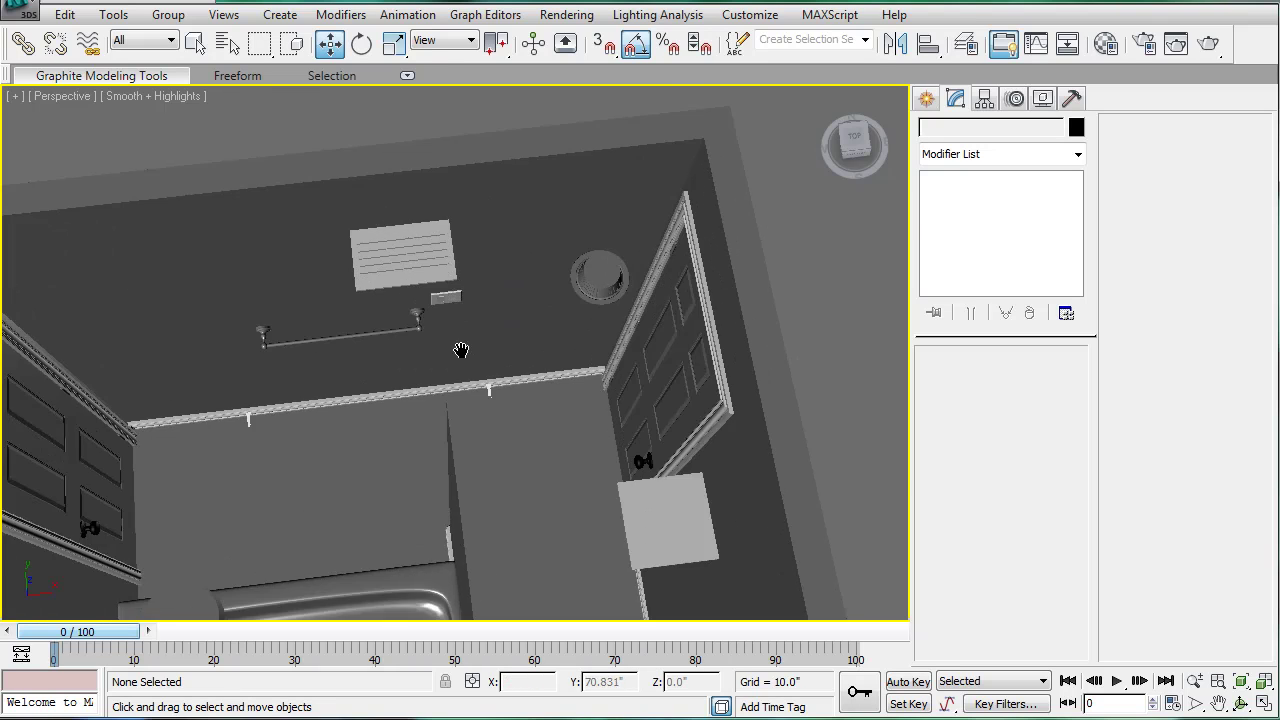
{"action": "key", "text": "t"}
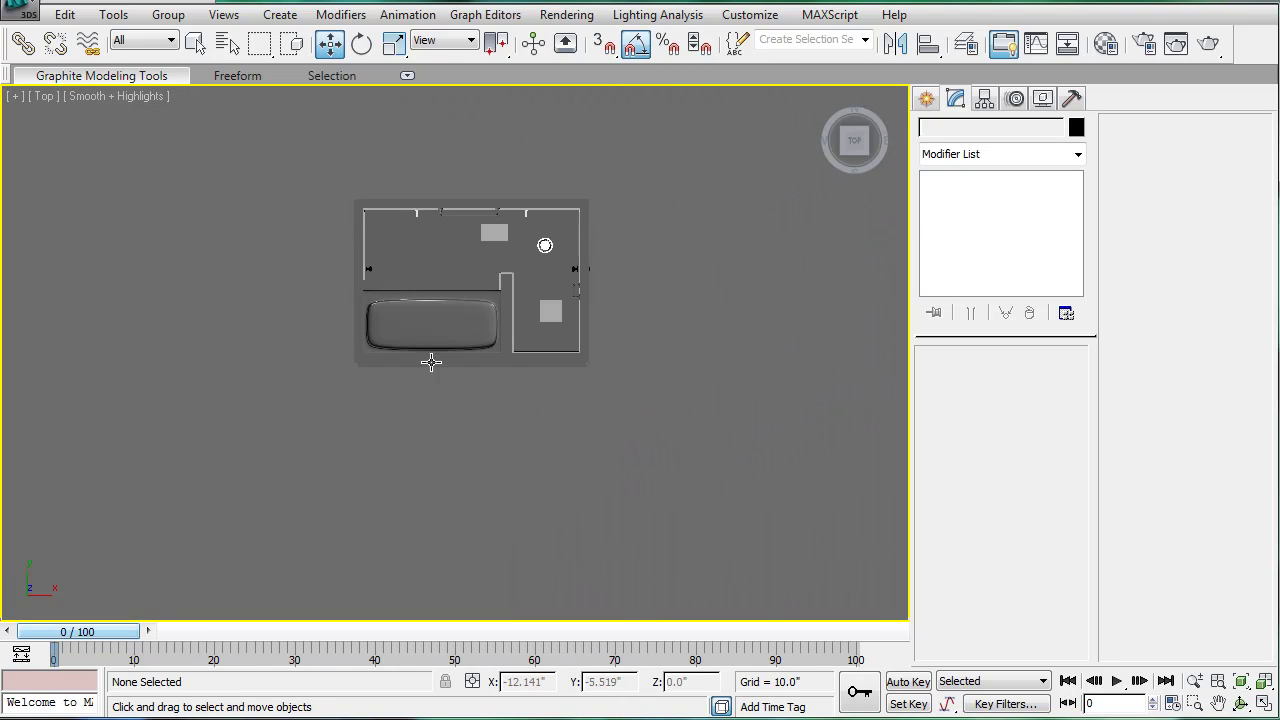
{"action": "scroll", "coordinate": [430, 362], "scroll_direction": "up", "scroll_amount": 10}
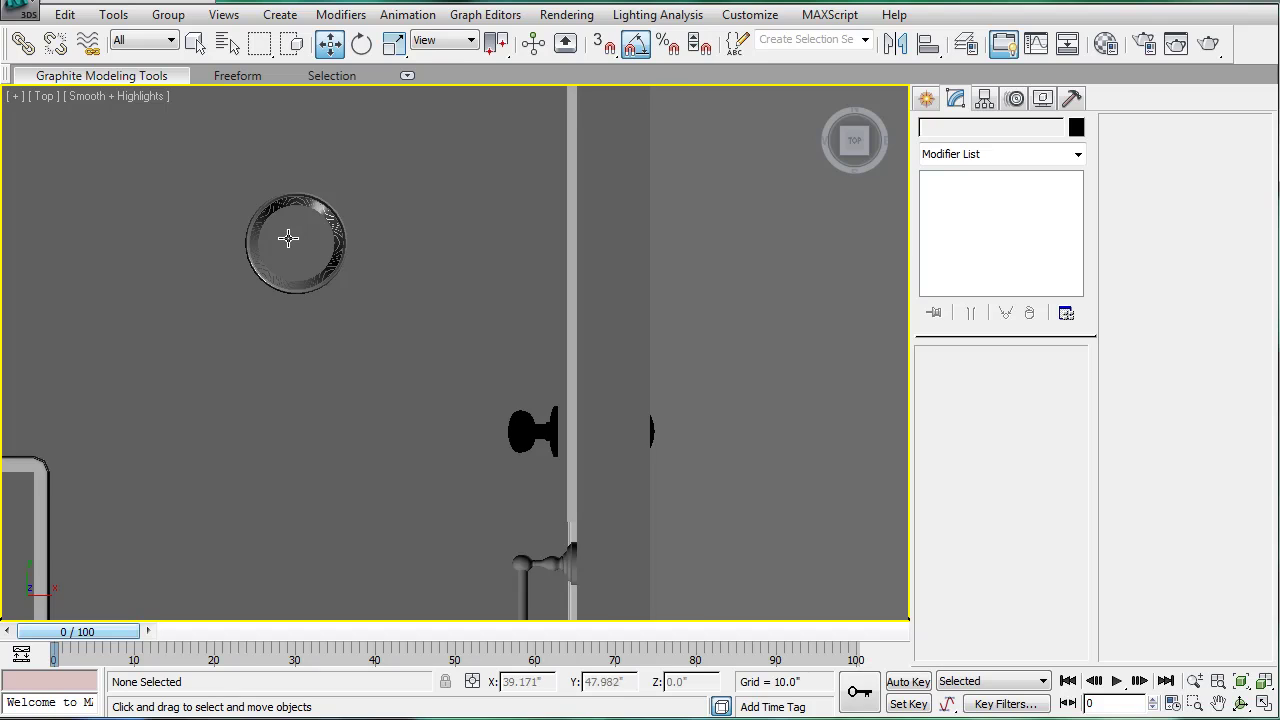
{"action": "scroll", "coordinate": [466, 291], "scroll_direction": "down", "scroll_amount": 8}
{"action": "left_click", "coordinate": [926, 98]}
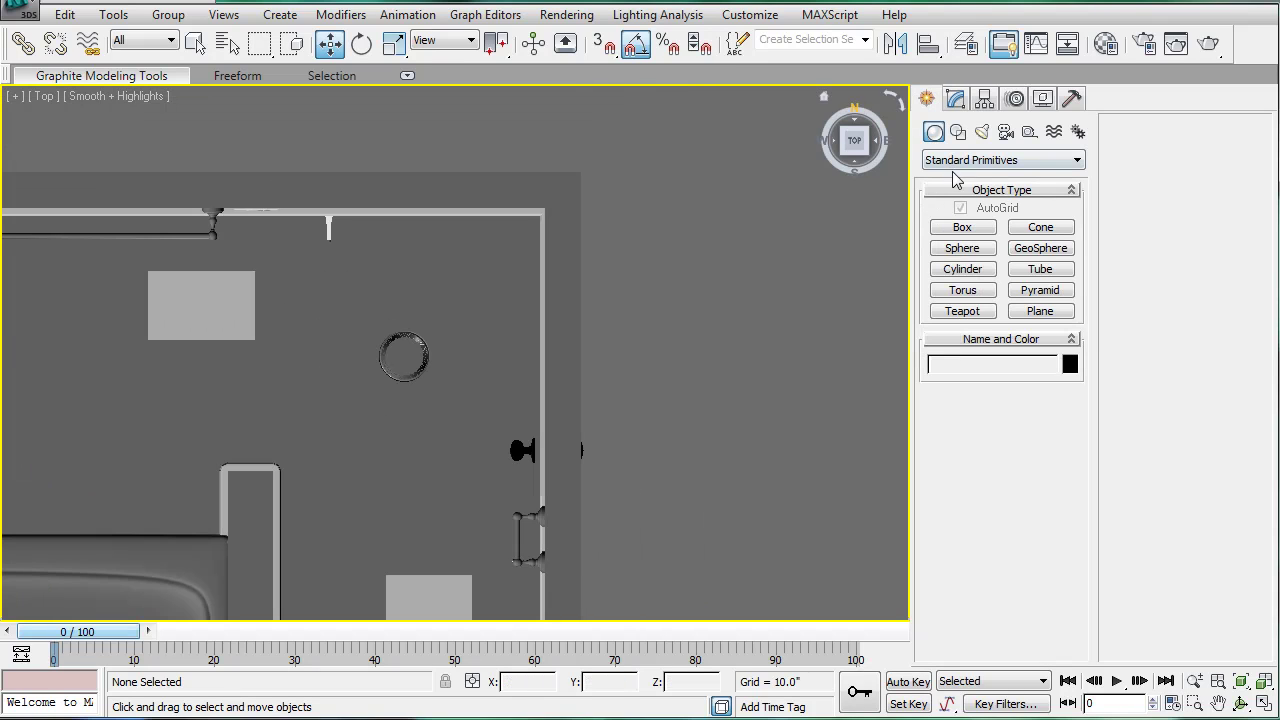
{"action": "left_click", "coordinate": [960, 241]}
{"action": "left_click_drag", "start_coordinate": [433, 248], "coordinate": [438, 368]}
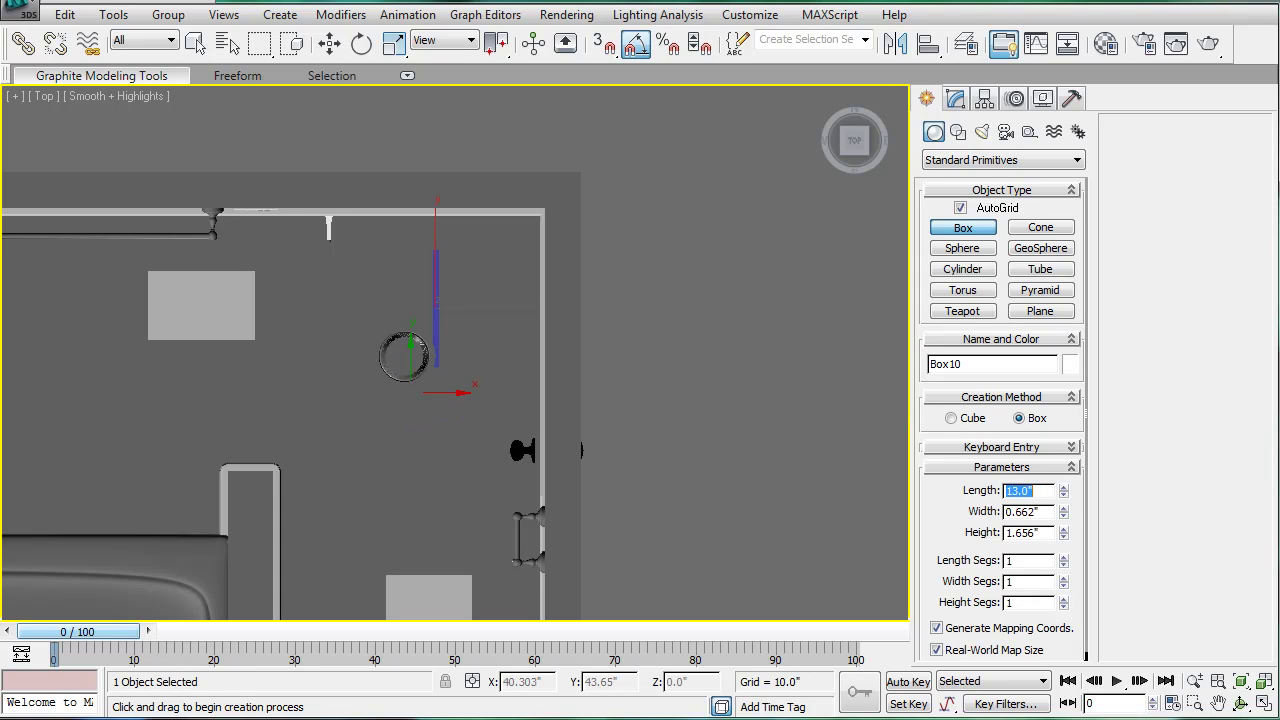
Step: Place the measuring box between the wall and the light, and set a perpendicular copy towards the door wall, with edged faces shown
{"action": "right_click", "coordinate": [428, 233]}
{"action": "mouse_move", "coordinate": [464, 276]}
{"action": "left_mouse_down"}
{"action": "mouse_move", "coordinate": [421, 245]}
{"action": "mouse_move", "coordinate": [436, 216]}
{"action": "mouse_move", "coordinate": [430, 232]}
{"action": "mouse_move", "coordinate": [514, 317]}
{"action": "mouse_move", "coordinate": [476, 276]}
{"action": "mouse_move", "coordinate": [528, 306]}
{"action": "left_mouse_up"}
{"action": "key", "text": "F4"}
{"action": "key", "text": "e"}
{"action": "left_click", "coordinate": [649, 437]}
{"action": "key", "text": "w"}
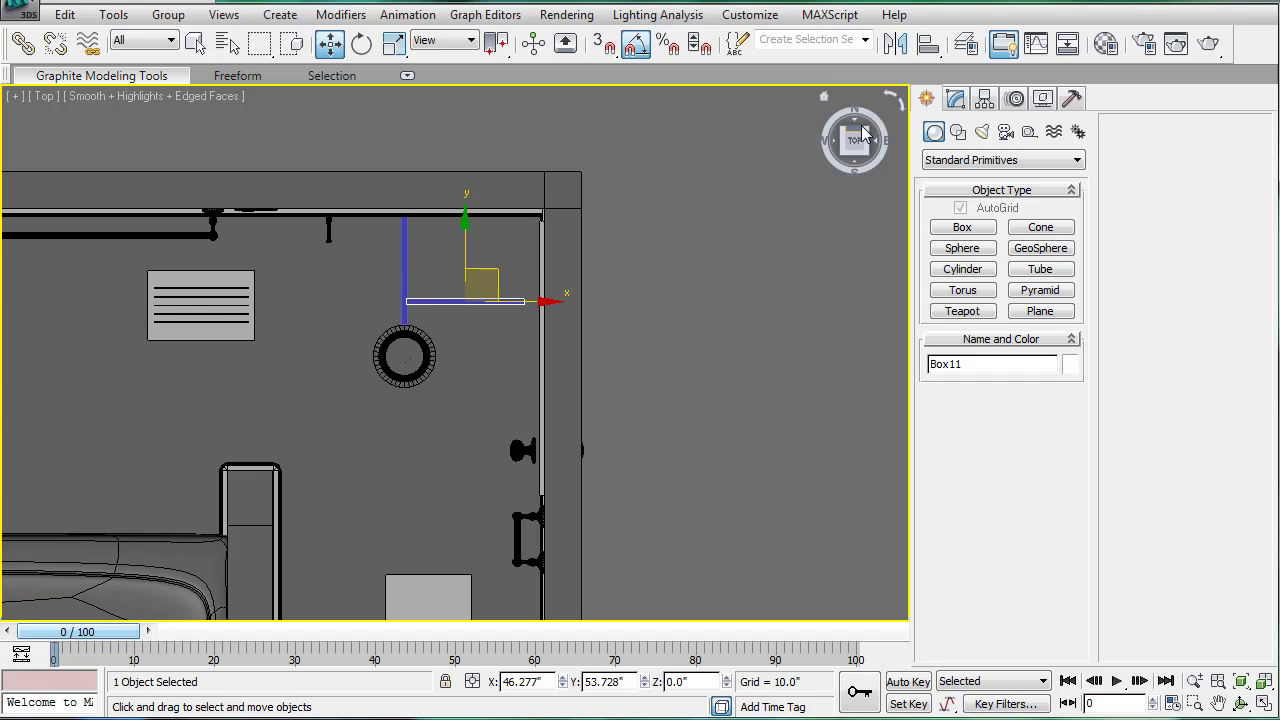
Step: Set the perpendicular measuring box's length to 12" and move it between the light and the door wall
{"action": "left_click", "coordinate": [955, 98]}
{"action": "left_click_drag", "start_coordinate": [1038, 384], "coordinate": [985, 381]}
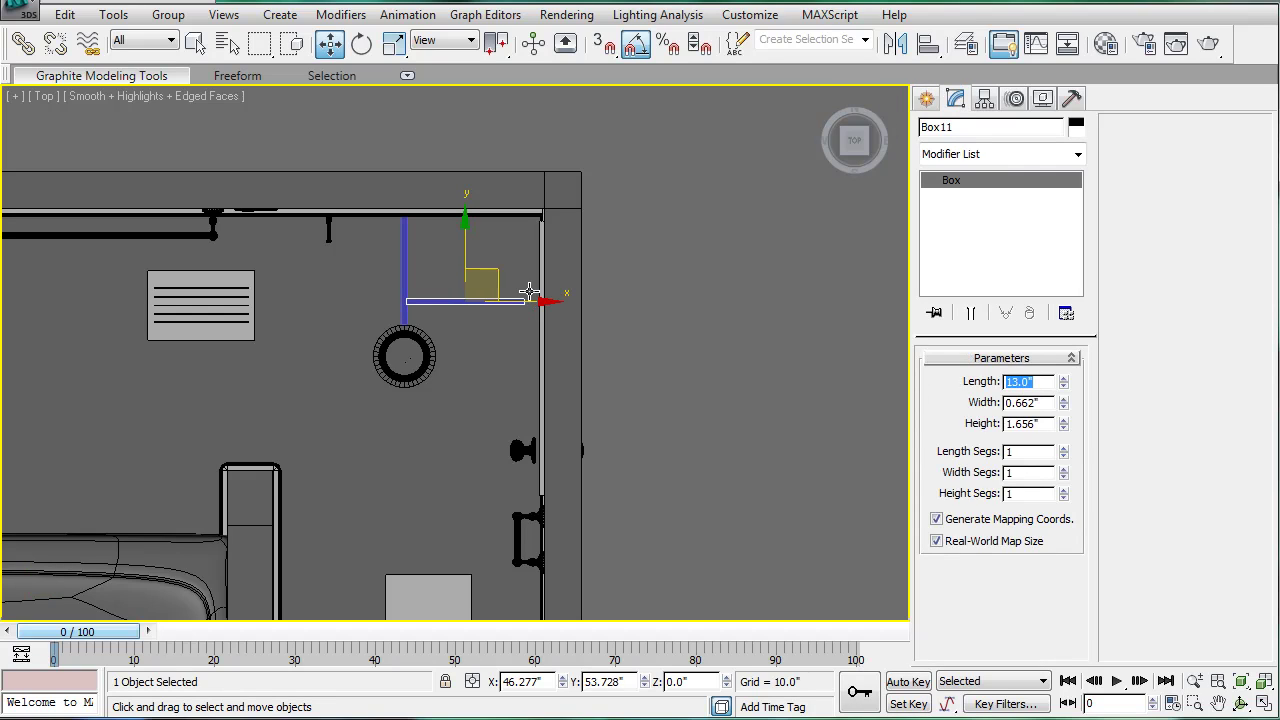
{"action": "scroll", "coordinate": [544, 325], "scroll_direction": "up", "scroll_amount": 3}
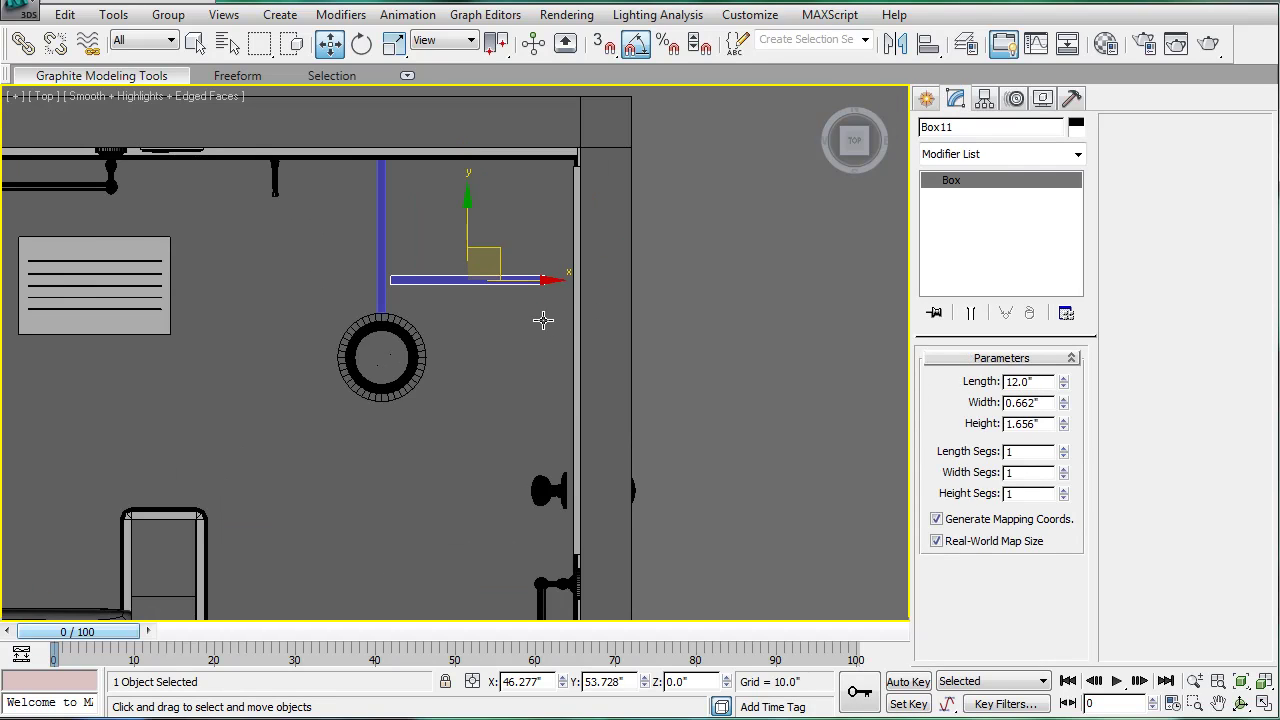
{"action": "left_click_drag", "start_coordinate": [501, 249], "coordinate": [533, 328]}
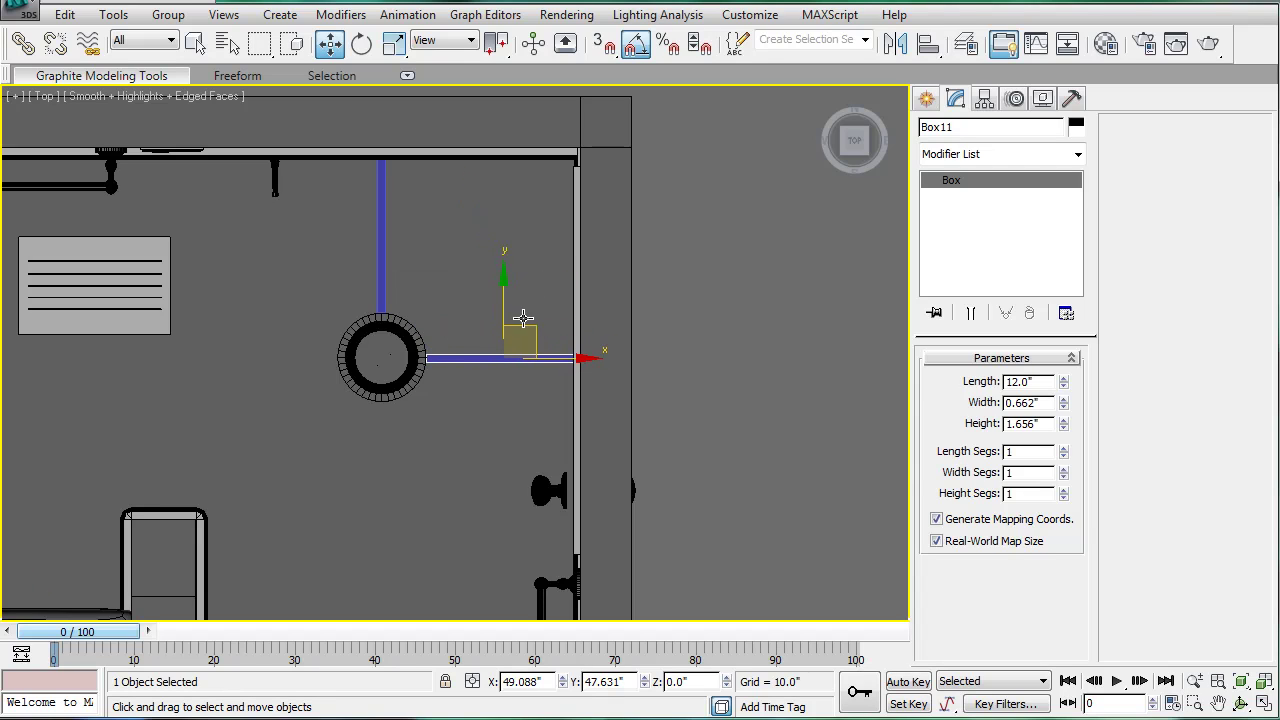
Step: Delete both measuring boxes beside the recessed light
{"action": "key", "text": "Delete"}
{"action": "left_click", "coordinate": [382, 223]}
{"action": "key", "text": "Delete"}
{"action": "scroll", "coordinate": [382, 247], "scroll_direction": "up", "scroll_amount": 2}
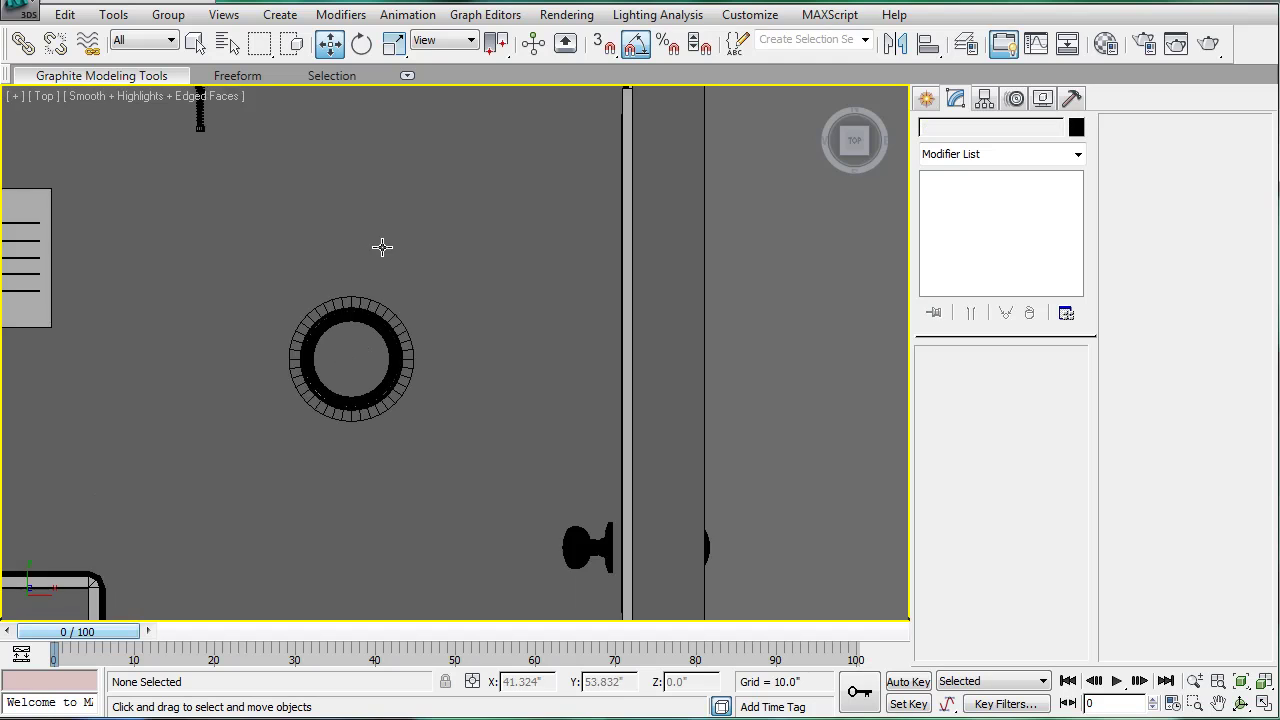
Step: Examine the open room from above in perspective, checking the walls, the doors and the fixtures at ceiling height
{"action": "key", "text": "shift+z"}
{"action": "key", "text": "shift+z"}
{"action": "key", "text": "shift+z"}
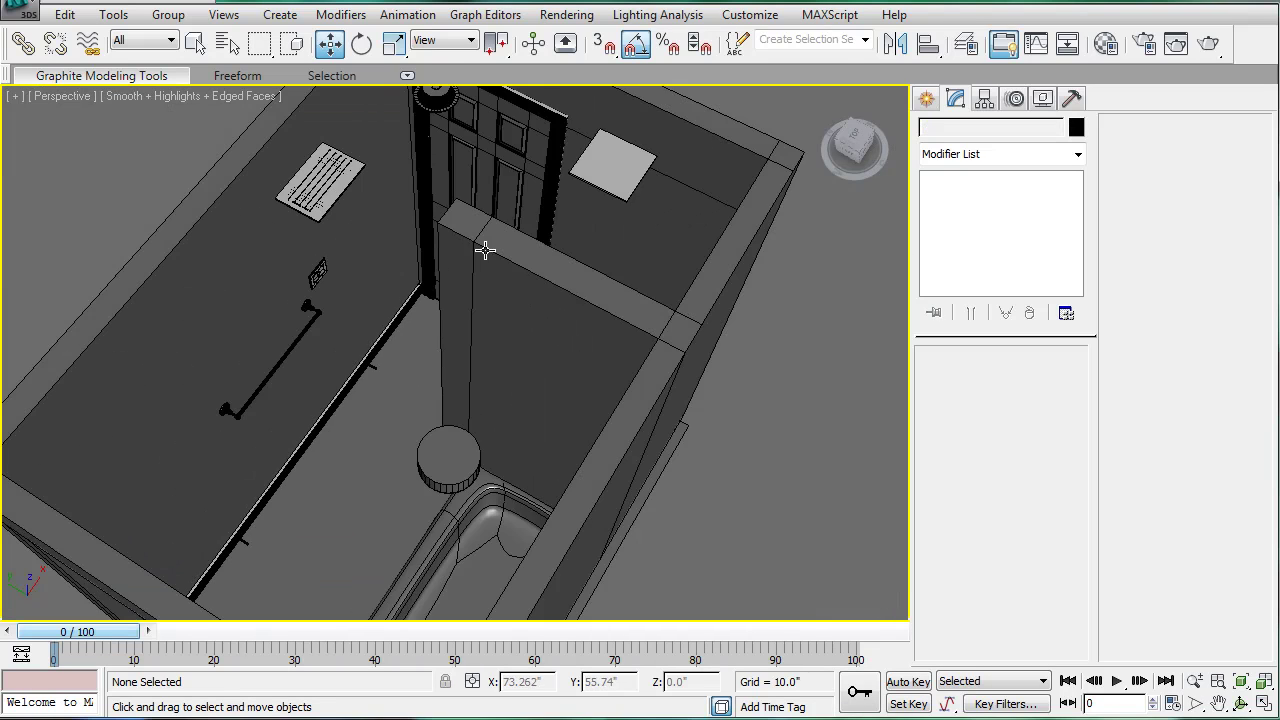
{"action": "key", "text": "shift+z"}
{"action": "key", "text": "shift+z"}
{"action": "key", "text": "shift+z"}
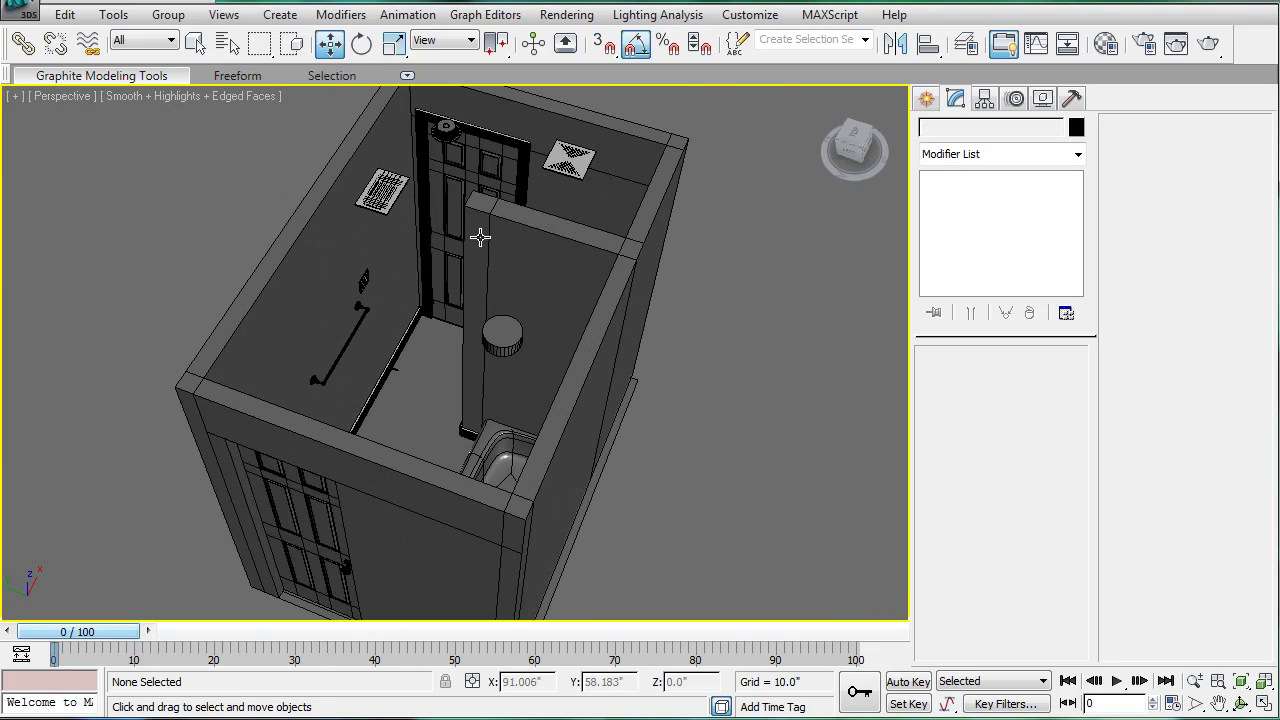
{"action": "key", "text": "shift+z"}
{"action": "key", "text": "shift+z"}
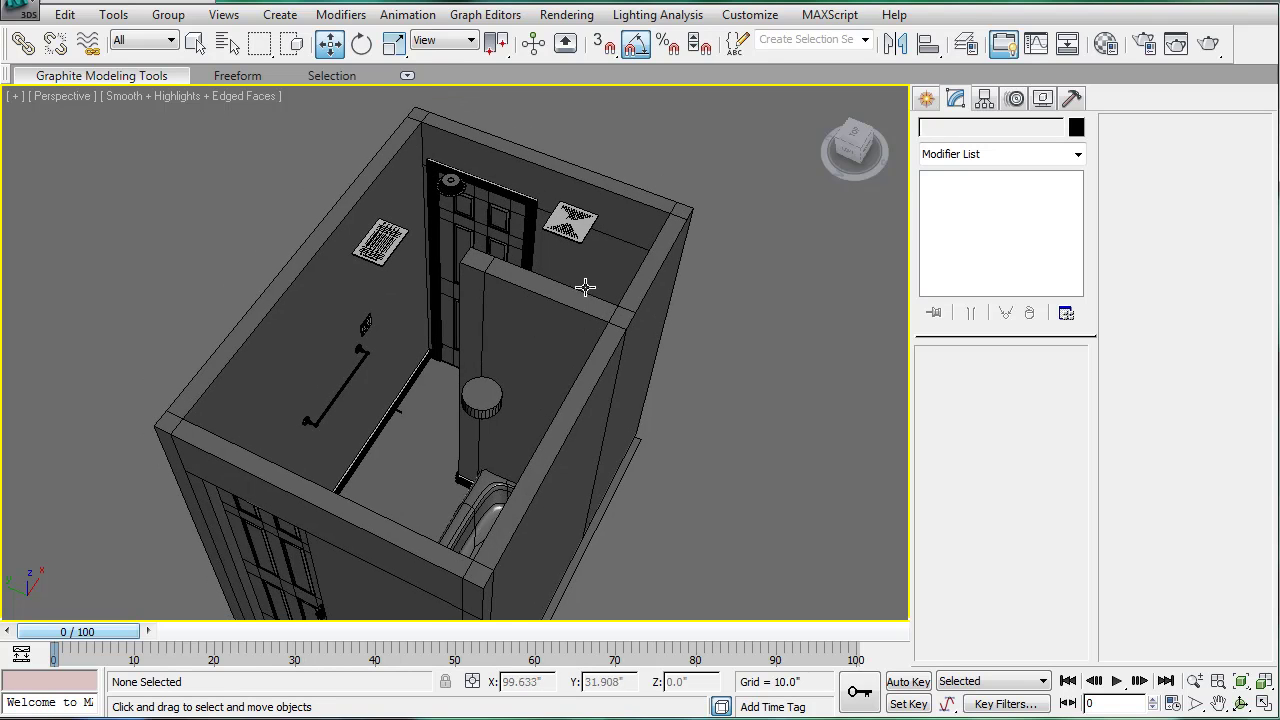
{"action": "key", "text": "shift+z"}
{"action": "key", "text": "shift+z"}
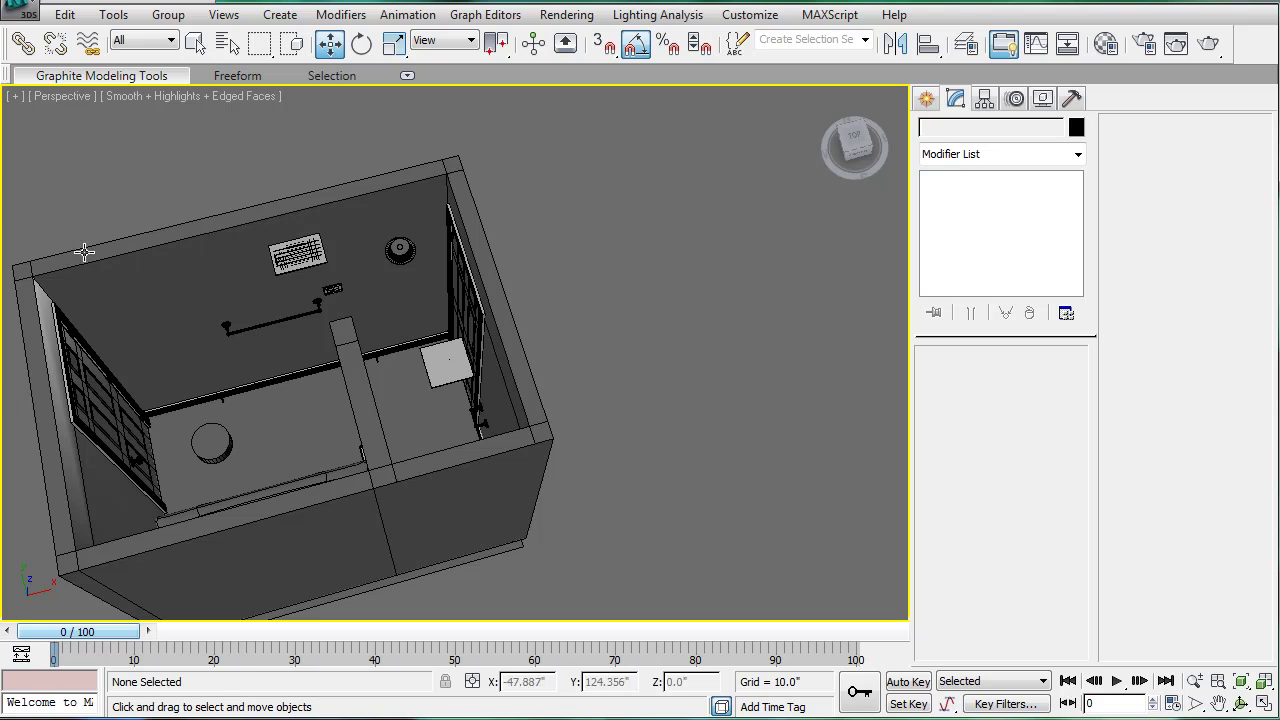
{"action": "middle_click_drag", "start_coordinate": [255, 291], "coordinate": [483, 283]}
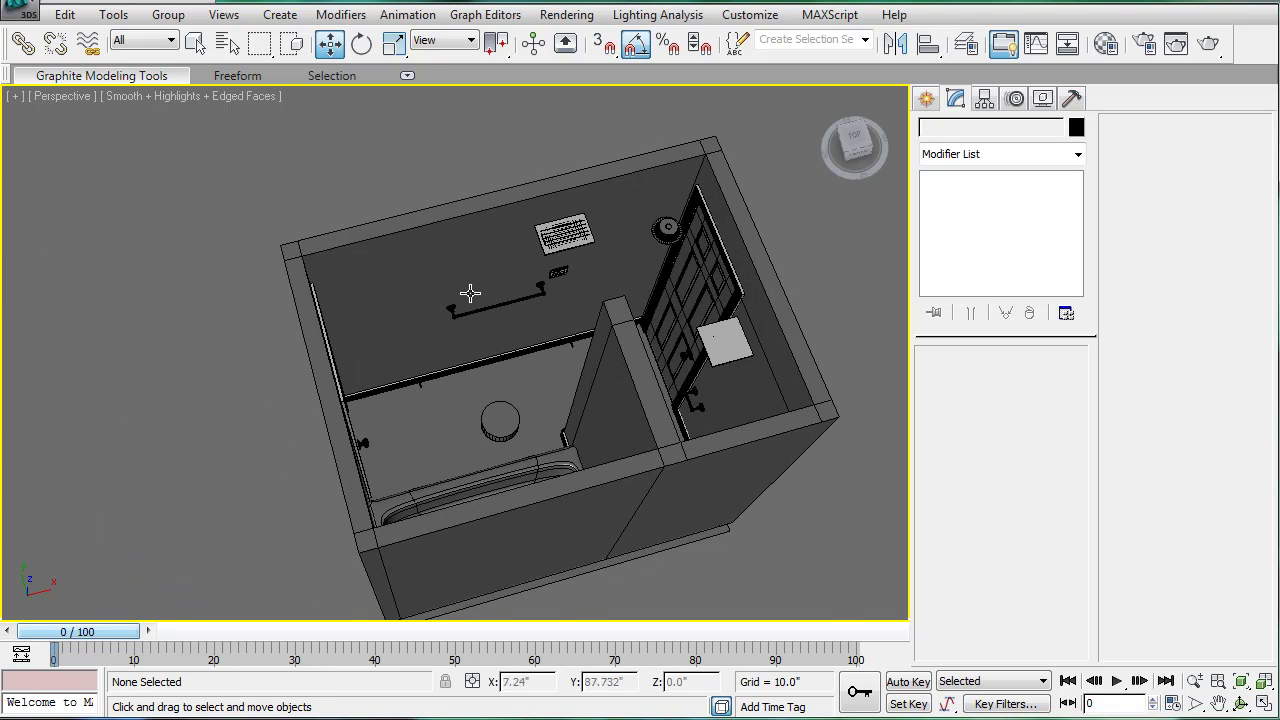
Step: Select the bathroom walls object in the top view and enter vertex editing
{"action": "key", "text": "t"}
{"action": "middle_click_drag", "start_coordinate": [665, 242], "coordinate": [683, 254]}
{"action": "scroll", "coordinate": [488, 210], "scroll_direction": "up", "scroll_amount": 3}
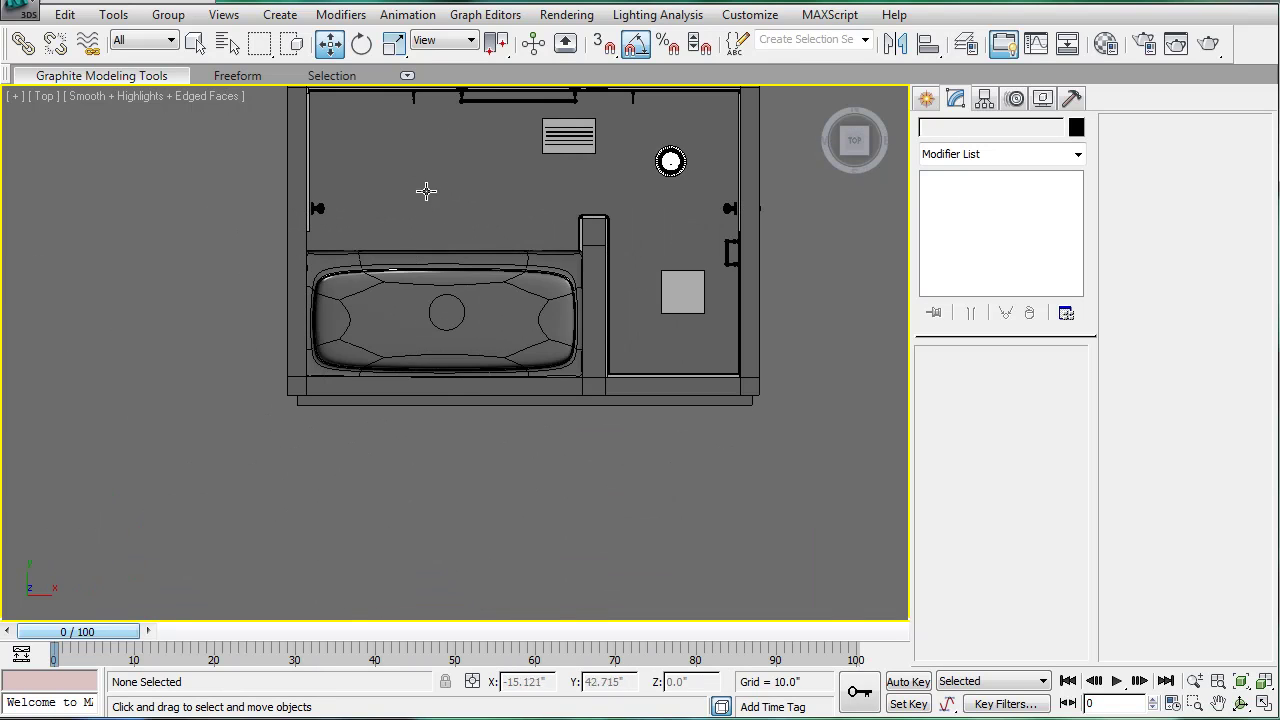
{"action": "key", "text": "shift+z"}
{"action": "key", "text": "q"}
{"action": "left_click", "coordinate": [350, 291]}
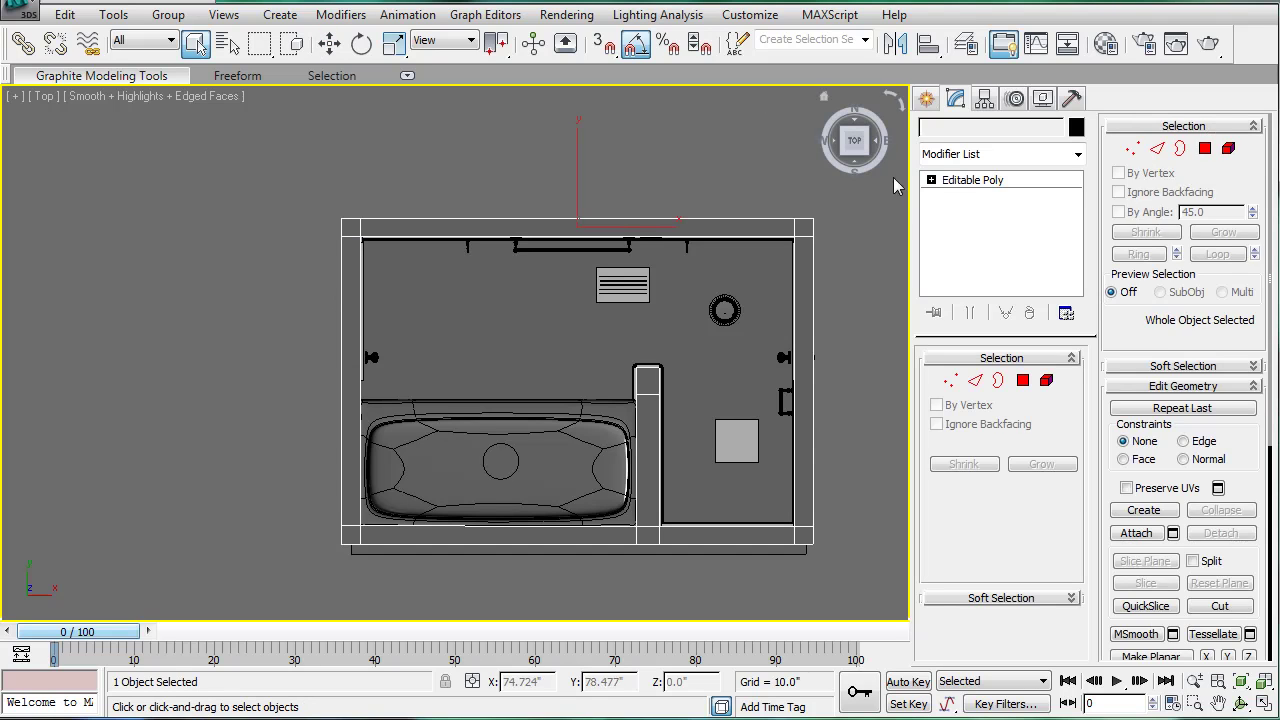
{"action": "left_click", "coordinate": [948, 381]}
Step: Move the outer vertices of the end wall beside the bathtub inward to the outer face of its door, working in wireframe
{"action": "left_click_drag", "start_coordinate": [193, 170], "coordinate": [255, 527]}
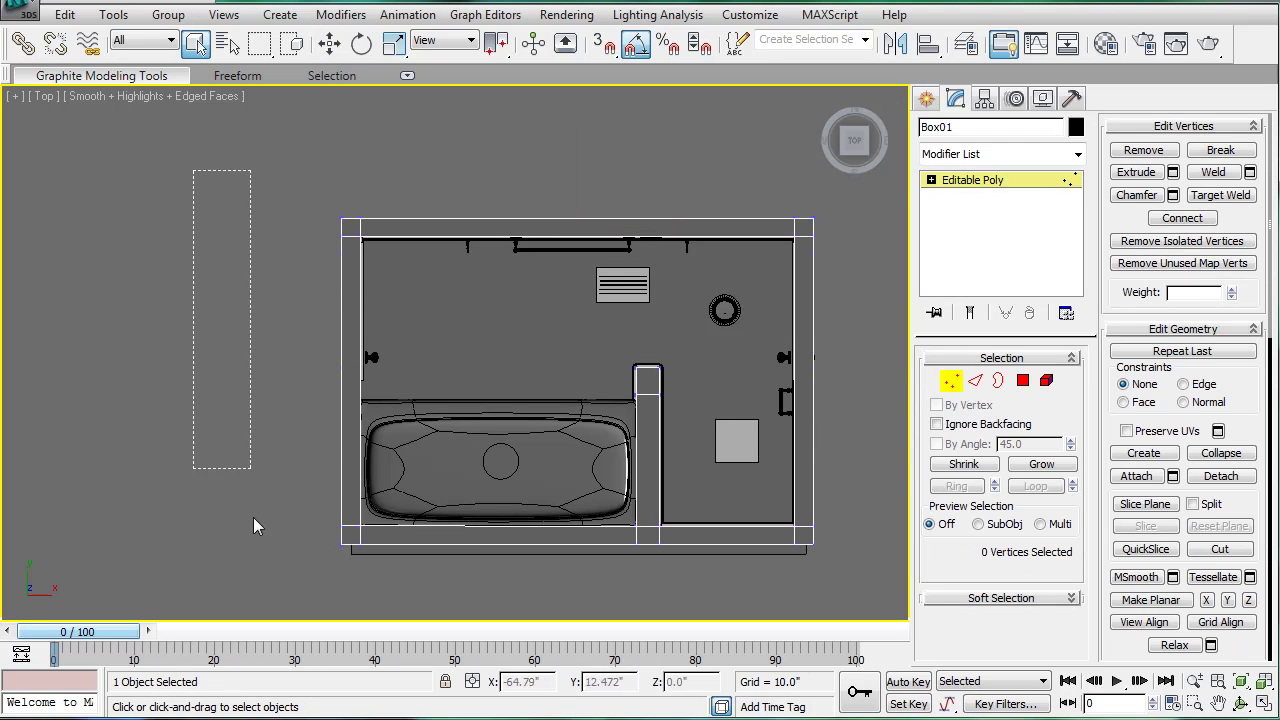
{"action": "middle_click_drag", "start_coordinate": [423, 495], "coordinate": [481, 517]}
{"action": "scroll", "coordinate": [397, 382], "scroll_direction": "up", "scroll_amount": 2}
{"action": "scroll", "coordinate": [431, 396], "scroll_direction": "up", "scroll_amount": 5}
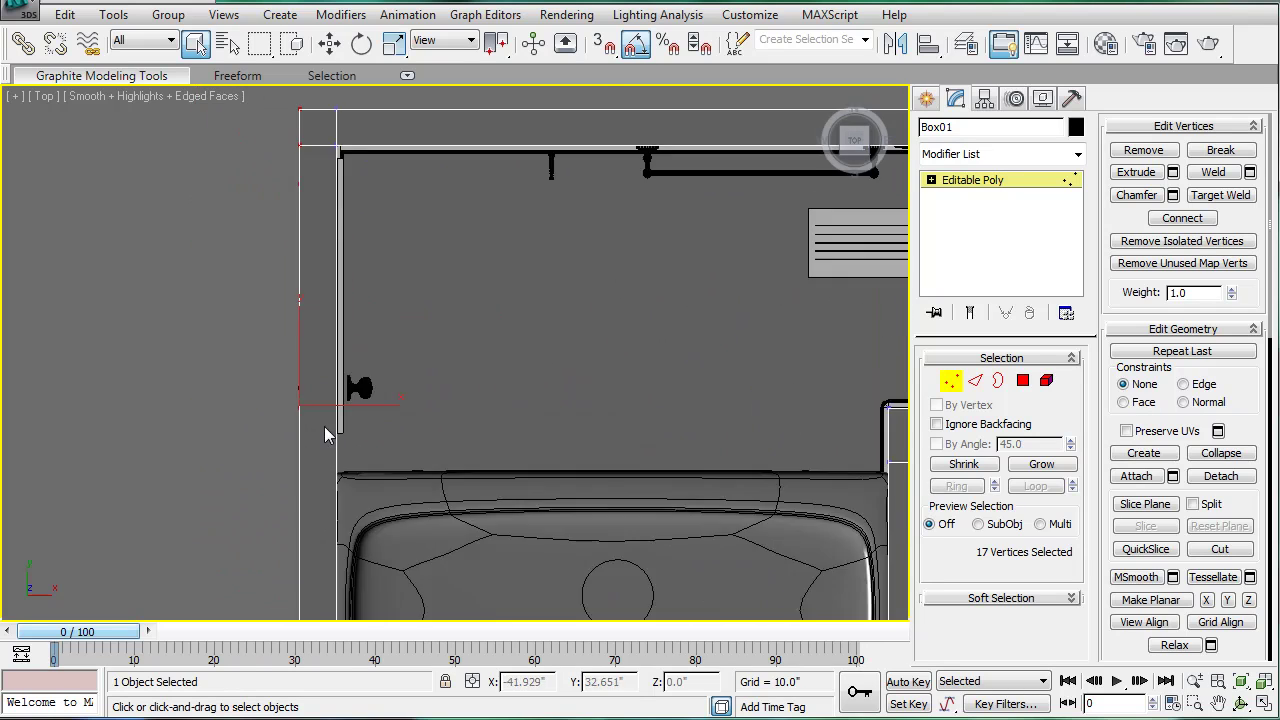
{"action": "key", "text": "F3"}
{"action": "scroll", "coordinate": [437, 441], "scroll_direction": "up", "scroll_amount": 2}
{"action": "middle_click_drag", "start_coordinate": [437, 441], "coordinate": [443, 456]}
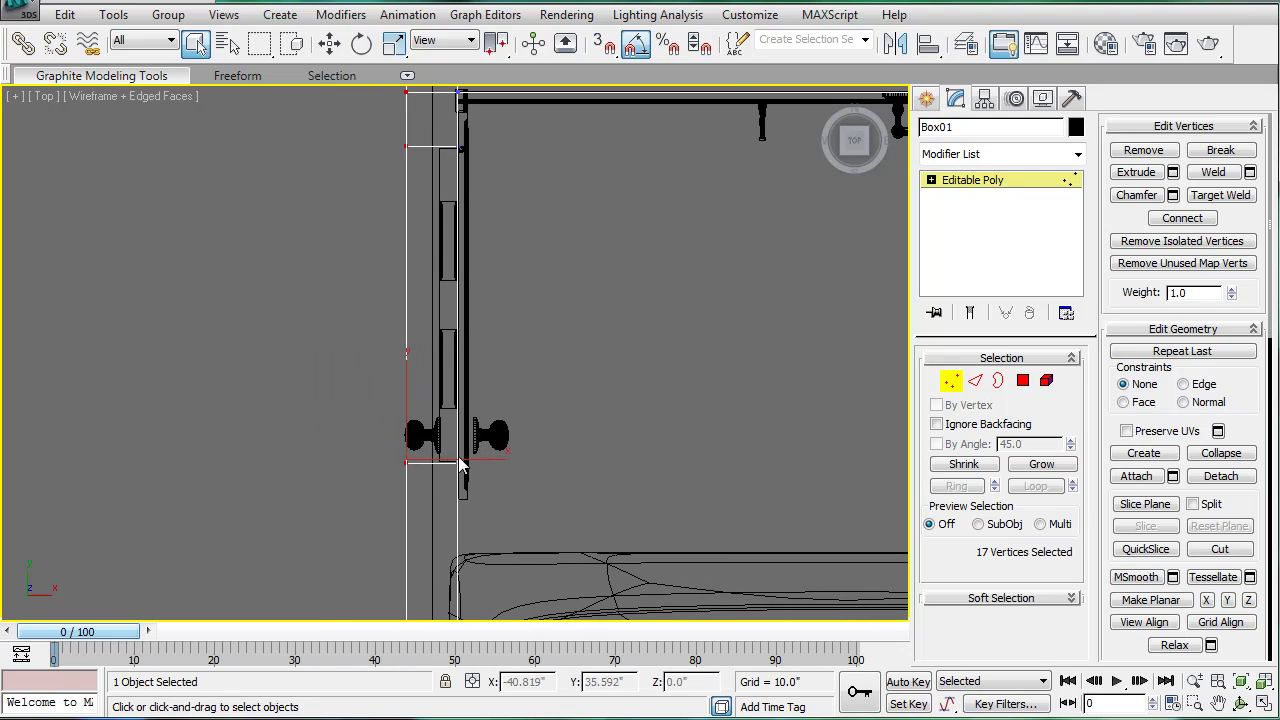
{"action": "key", "text": "w"}
{"action": "left_click_drag", "start_coordinate": [469, 460], "coordinate": [499, 403]}
Step: Move the outer vertices of the opposite end wall about 2.3" inward to its door's outer face, and leave vertex editing
{"action": "scroll", "coordinate": [488, 360], "scroll_direction": "down", "scroll_amount": 6}
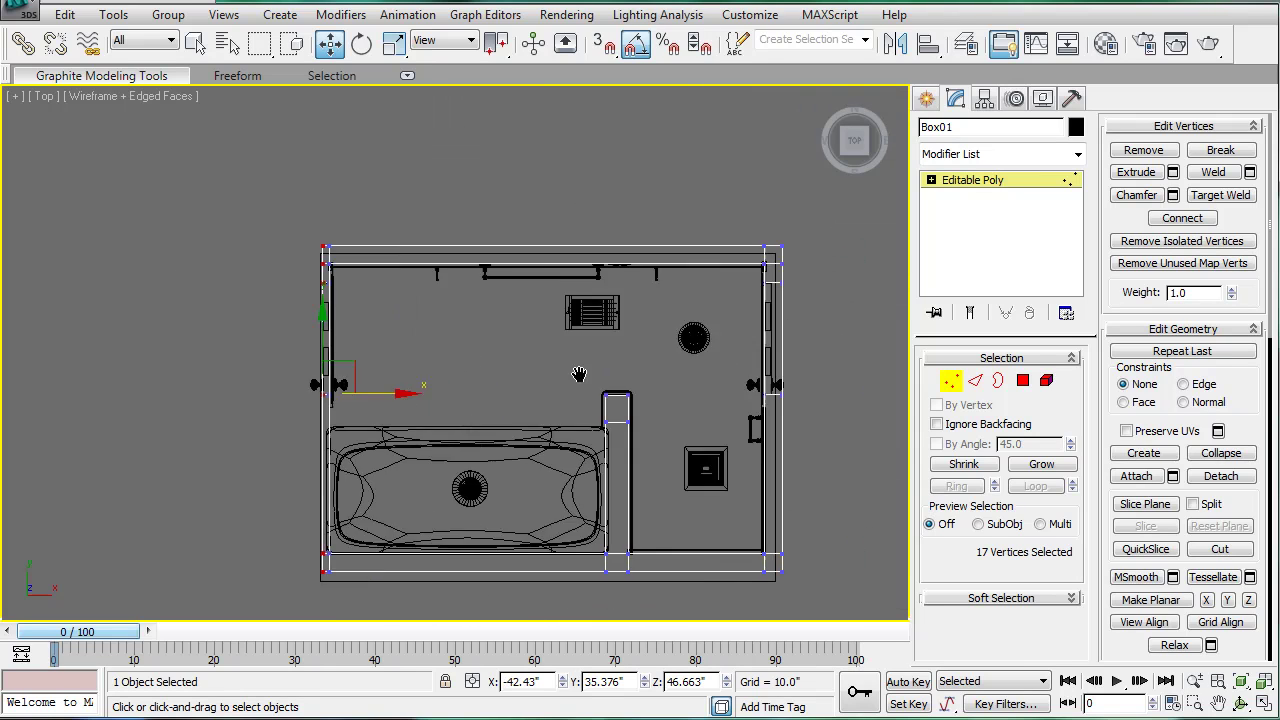
{"action": "middle_click_drag", "start_coordinate": [661, 247], "coordinate": [643, 197]}
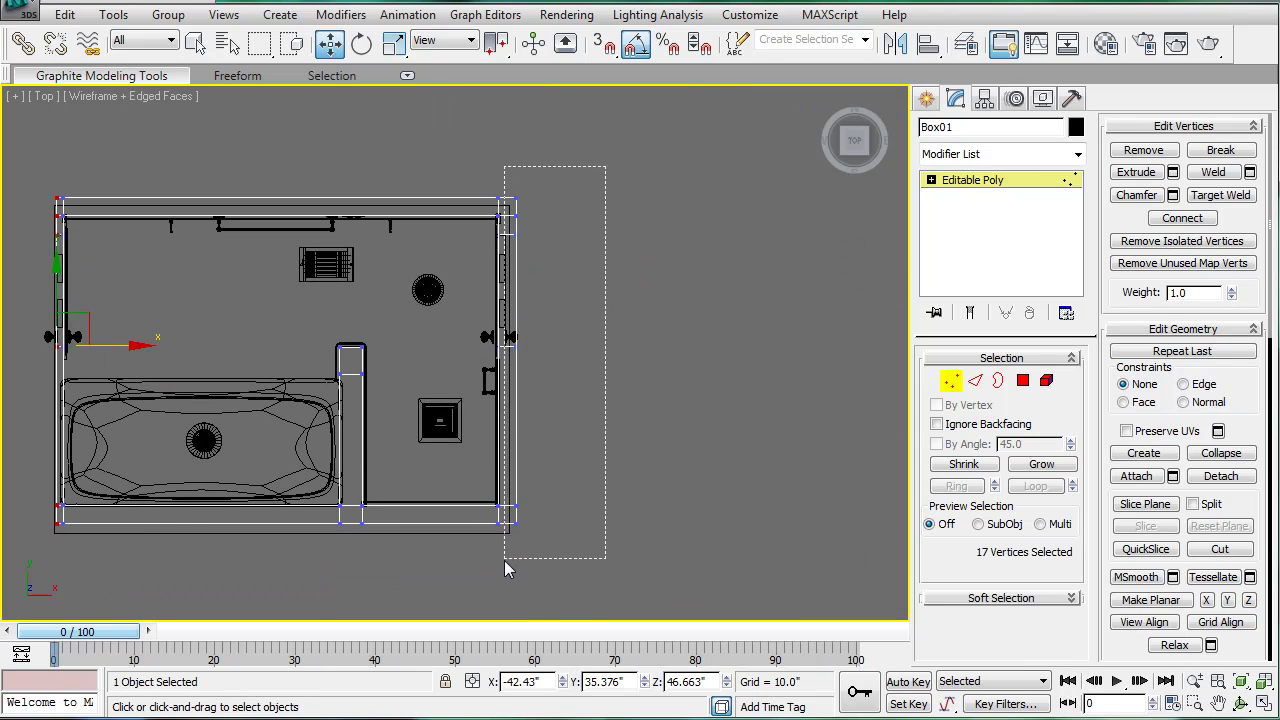
{"action": "scroll", "coordinate": [610, 325], "scroll_direction": "up", "scroll_amount": 9}
{"action": "middle_click_drag", "start_coordinate": [630, 345], "coordinate": [365, 515]}
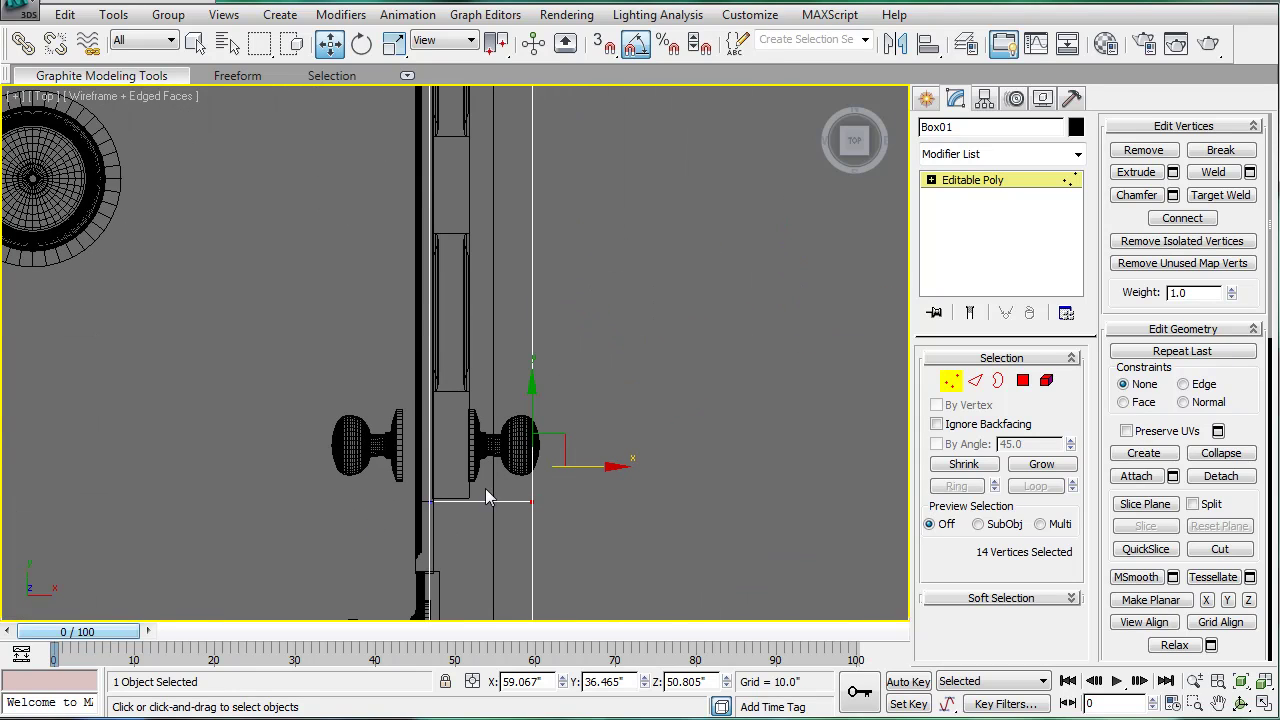
{"action": "left_click_drag", "start_coordinate": [577, 468], "coordinate": [518, 469]}
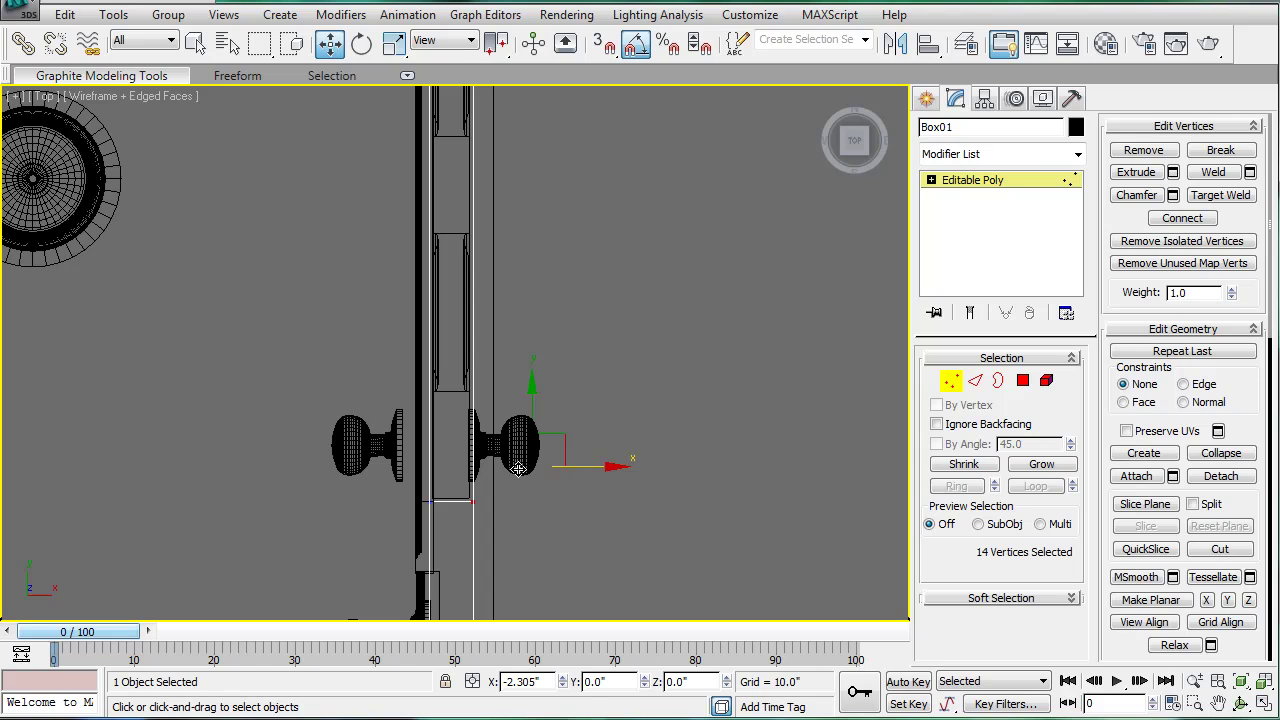
{"action": "left_click", "coordinate": [1007, 184]}
{"action": "left_click", "coordinate": [621, 308]}
Step: Convert the floor plane beneath the room to an editable poly, viewing it shaded from below in perspective
{"action": "scroll", "coordinate": [620, 310], "scroll_direction": "down", "scroll_amount": 5}
{"action": "key", "text": "p"}
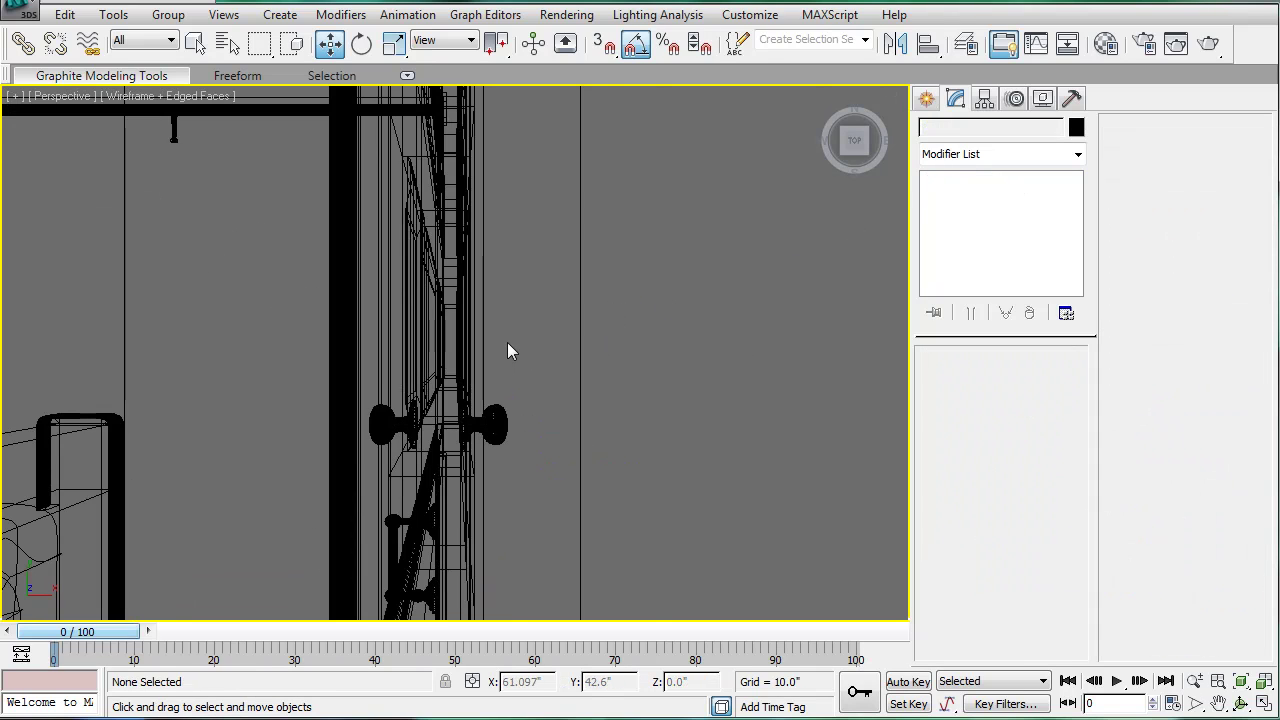
{"action": "scroll", "coordinate": [509, 344], "scroll_direction": "down", "scroll_amount": 3}
{"action": "key", "text": "F3"}
{"action": "mouse_move", "coordinate": [515, 350]}
{"action": "middle_mouse_down"}
{"action": "mouse_move", "coordinate": [548, 344]}
{"action": "mouse_move", "coordinate": [397, 280]}
{"action": "mouse_move", "coordinate": [426, 289]}
{"action": "mouse_move", "coordinate": [457, 355]}
{"action": "mouse_move", "coordinate": [523, 300]}
{"action": "mouse_move", "coordinate": [397, 280]}
{"action": "mouse_move", "coordinate": [373, 339]}
{"action": "mouse_move", "coordinate": [649, 331]}
{"action": "mouse_move", "coordinate": [443, 220]}
{"action": "mouse_move", "coordinate": [534, 171]}
{"action": "mouse_move", "coordinate": [377, 200]}
{"action": "mouse_move", "coordinate": [316, 492]}
{"action": "mouse_move", "coordinate": [413, 305]}
{"action": "middle_mouse_up"}
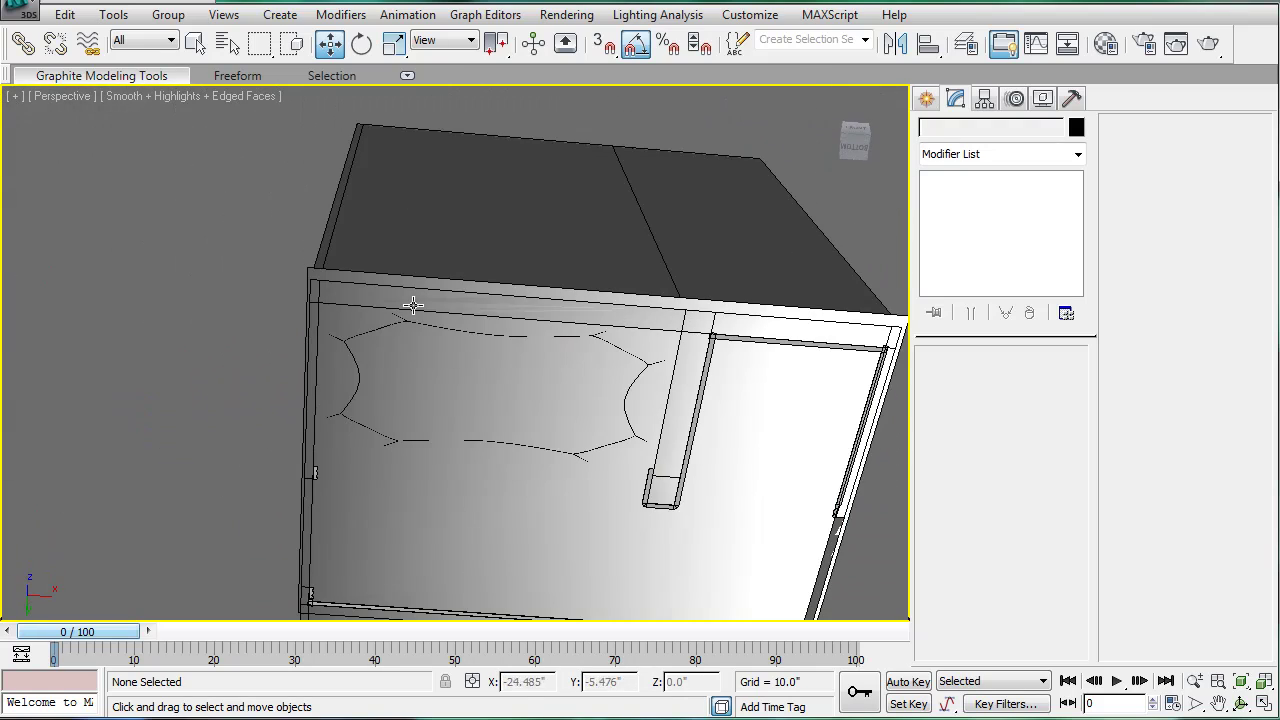
{"action": "left_click", "coordinate": [338, 281]}
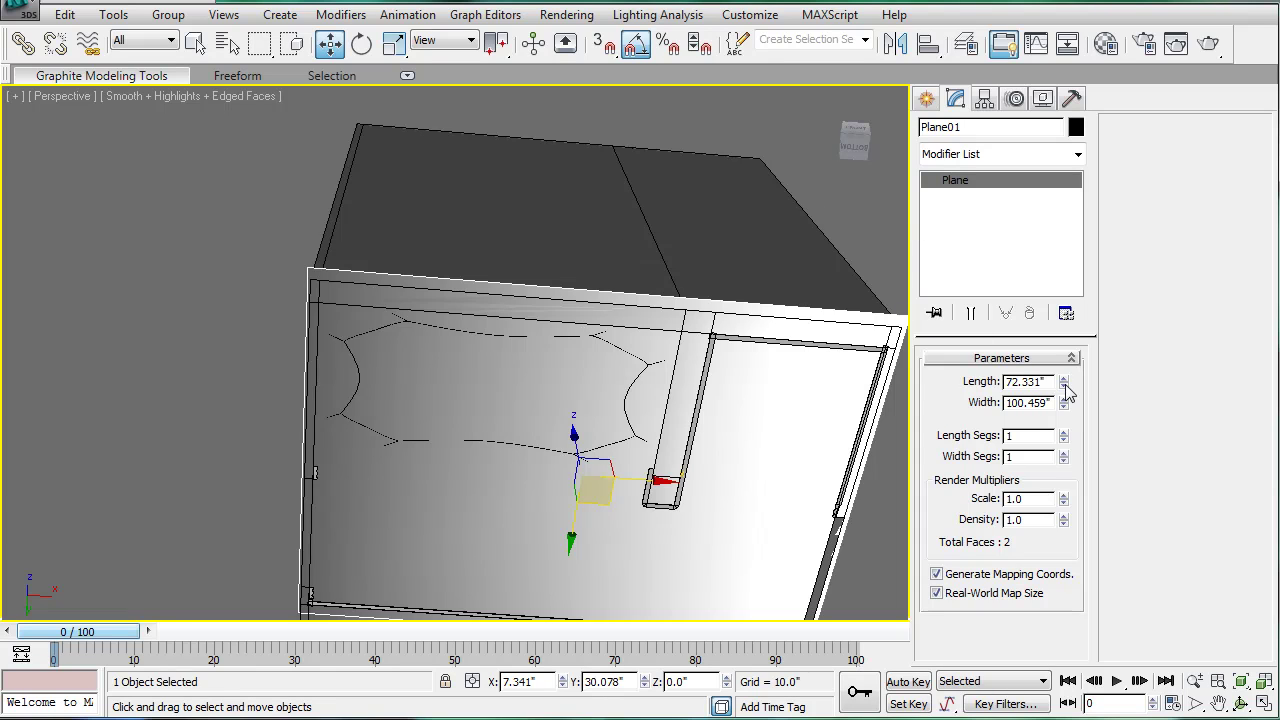
{"action": "left_click_drag", "start_coordinate": [1066, 393], "coordinate": [1064, 393]}
{"action": "middle_click_drag", "start_coordinate": [742, 402], "coordinate": [614, 253]}
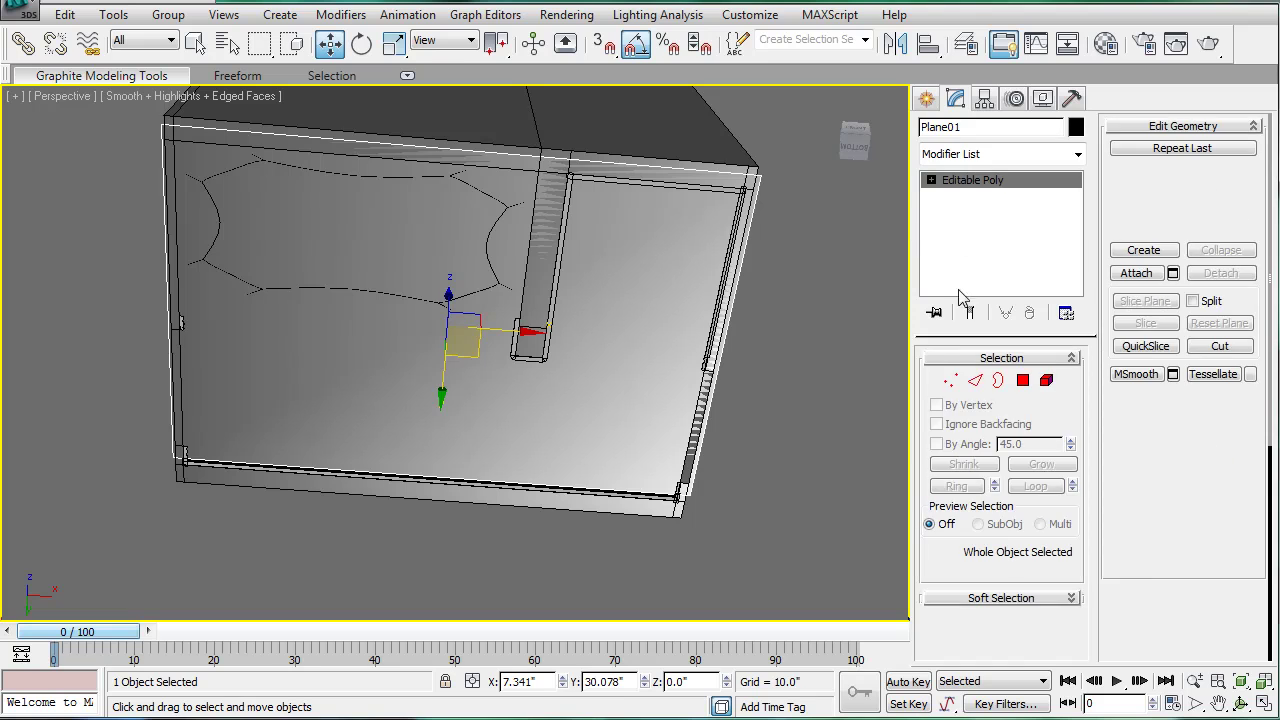
Step: Align the floor plane's corner vertices with the outer wall faces at the bathtub end and along the bathtub side
{"action": "left_click", "coordinate": [950, 383]}
{"action": "left_click_drag", "start_coordinate": [122, 137], "coordinate": [176, 482]}
{"action": "left_click_drag", "start_coordinate": [215, 322], "coordinate": [222, 326]}
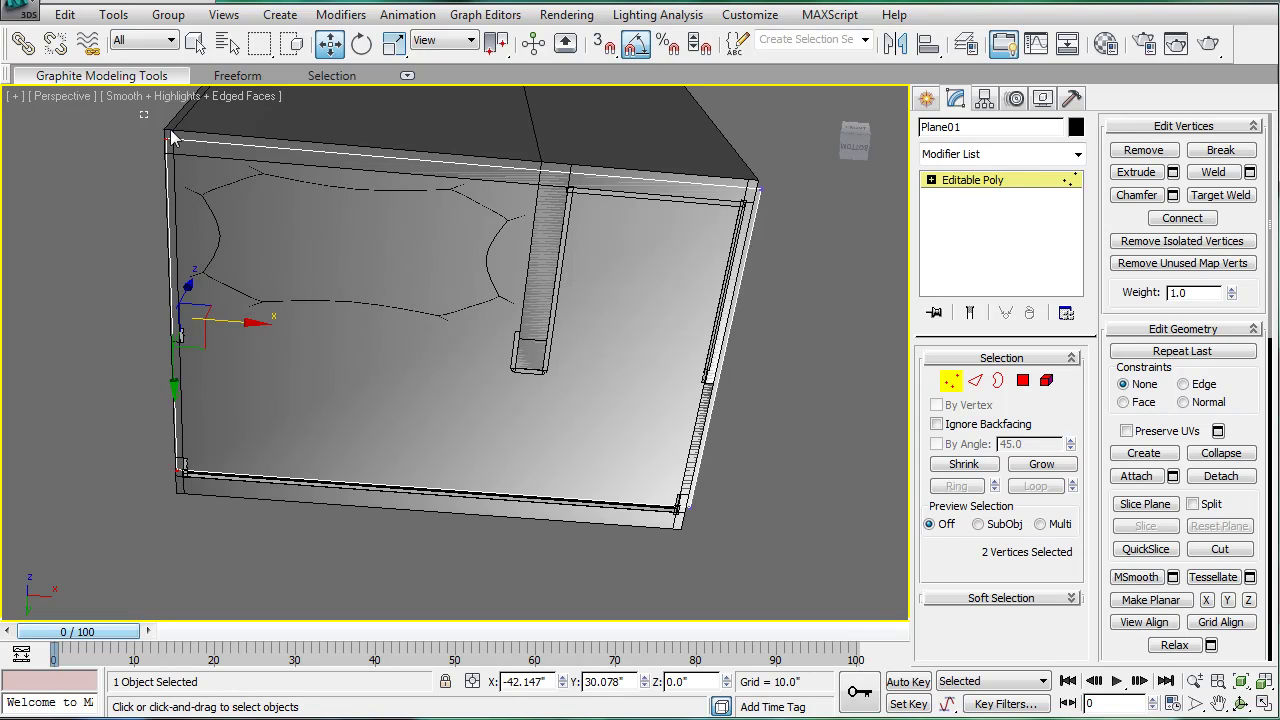
{"action": "left_click_drag", "start_coordinate": [812, 258], "coordinate": [812, 256]}
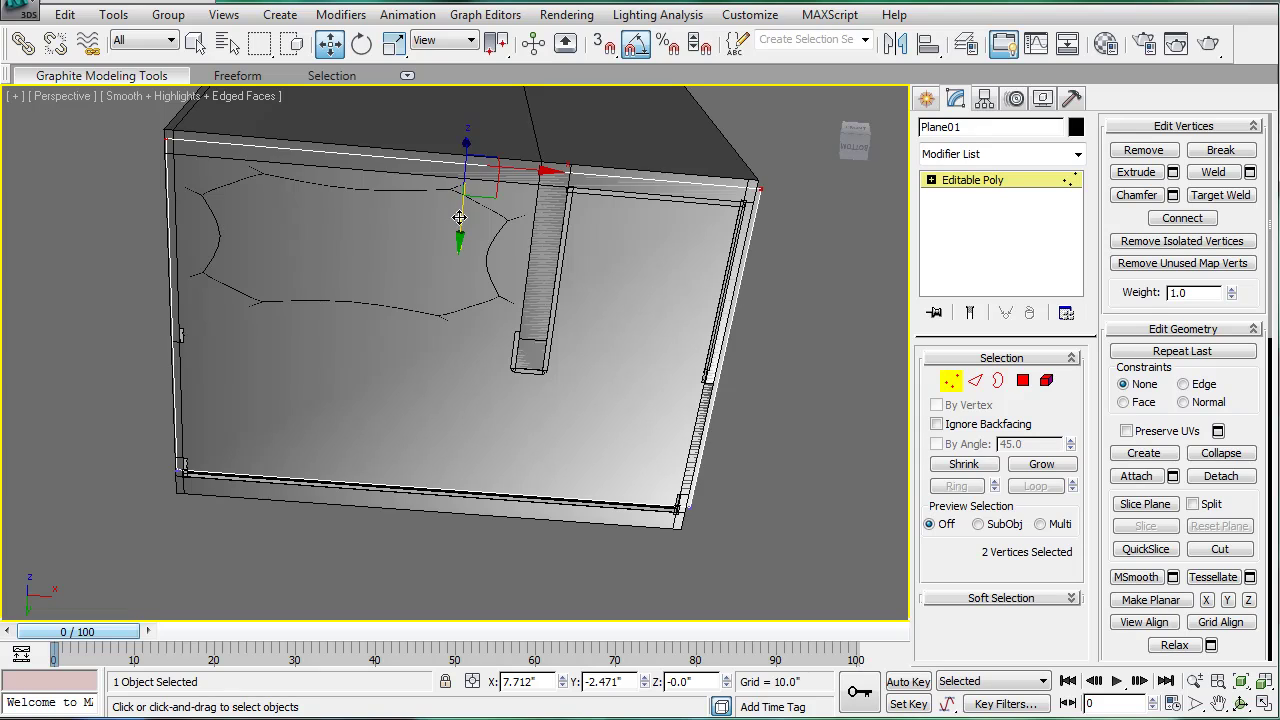
{"action": "left_click_drag", "start_coordinate": [459, 217], "coordinate": [461, 209]}
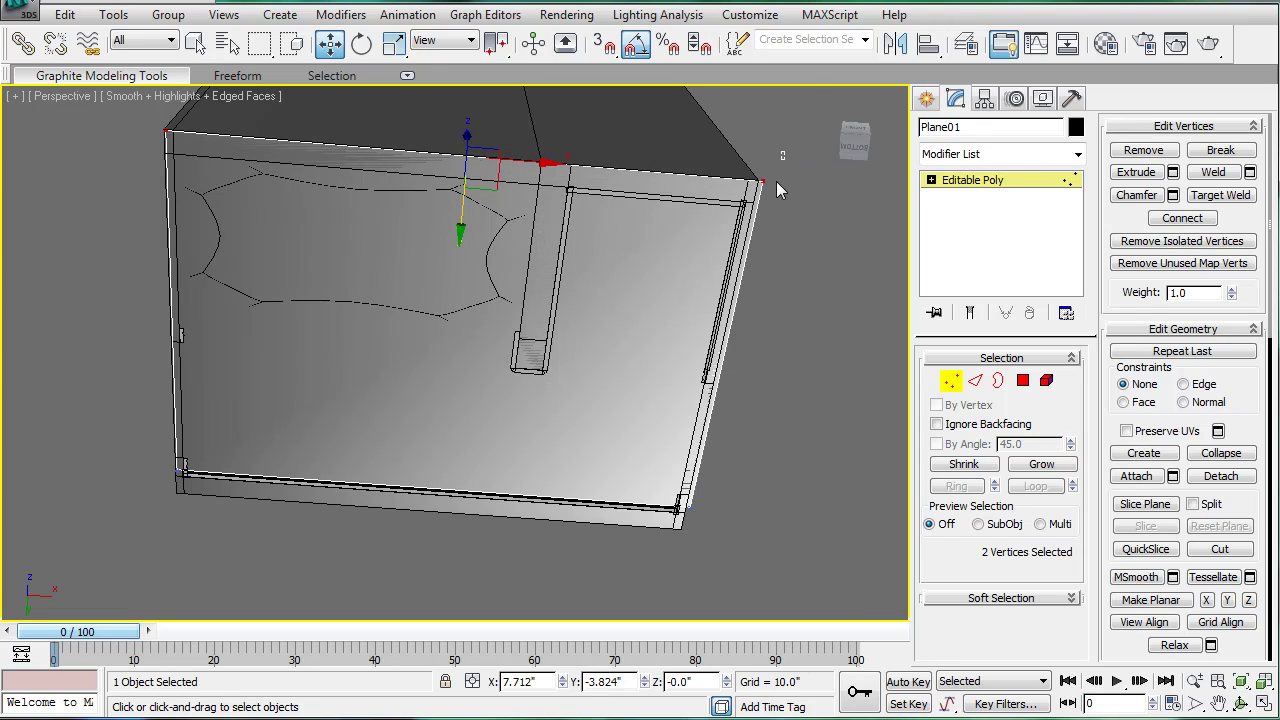
Step: Align the floor plane's remaining two edges with the outer wall faces, then leave vertex editing and deselect the plane
{"action": "left_click_drag", "start_coordinate": [667, 537], "coordinate": [668, 532]}
{"action": "left_click_drag", "start_coordinate": [781, 357], "coordinate": [769, 358]}
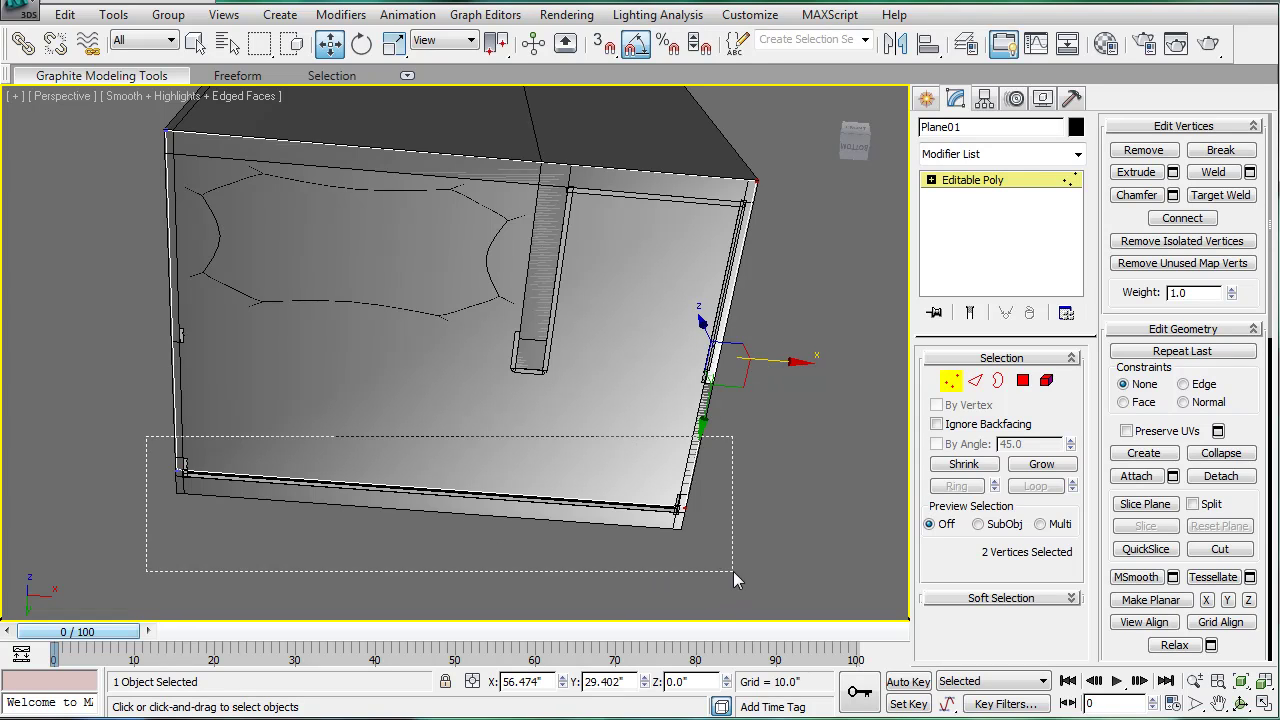
{"action": "left_click_drag", "start_coordinate": [733, 571], "coordinate": [733, 571]}
{"action": "left_click_drag", "start_coordinate": [422, 525], "coordinate": [421, 565]}
{"action": "left_click", "coordinate": [369, 416]}
{"action": "scroll", "coordinate": [363, 412], "scroll_direction": "down", "scroll_amount": 3}
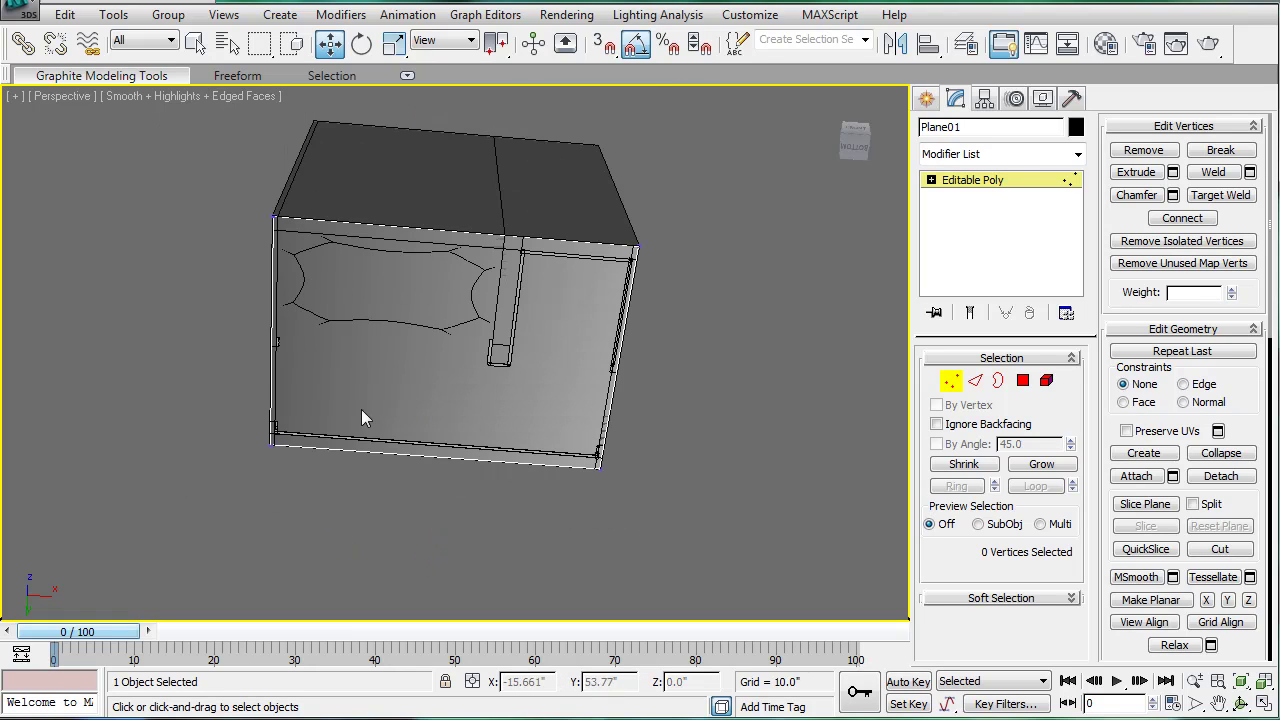
{"action": "middle_click_drag", "start_coordinate": [499, 393], "coordinate": [240, 505], "text": "alt"}
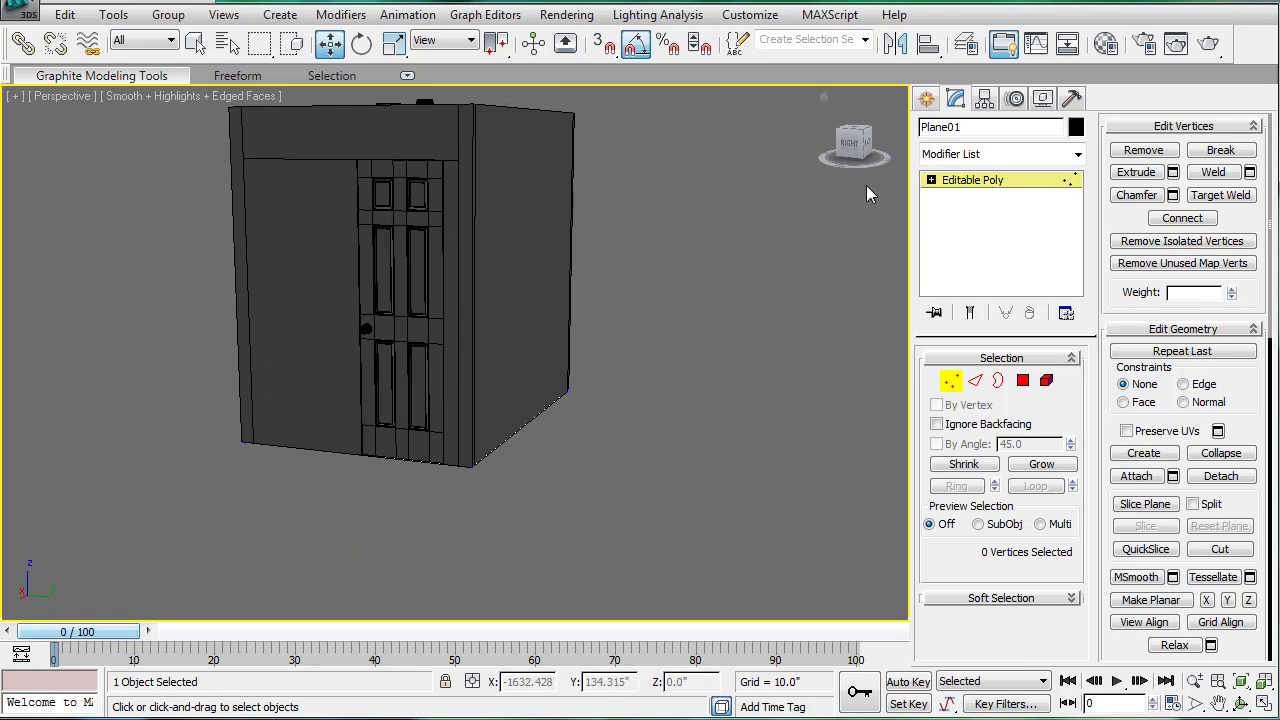
{"action": "left_click", "coordinate": [975, 180]}
{"action": "left_click", "coordinate": [665, 310]}
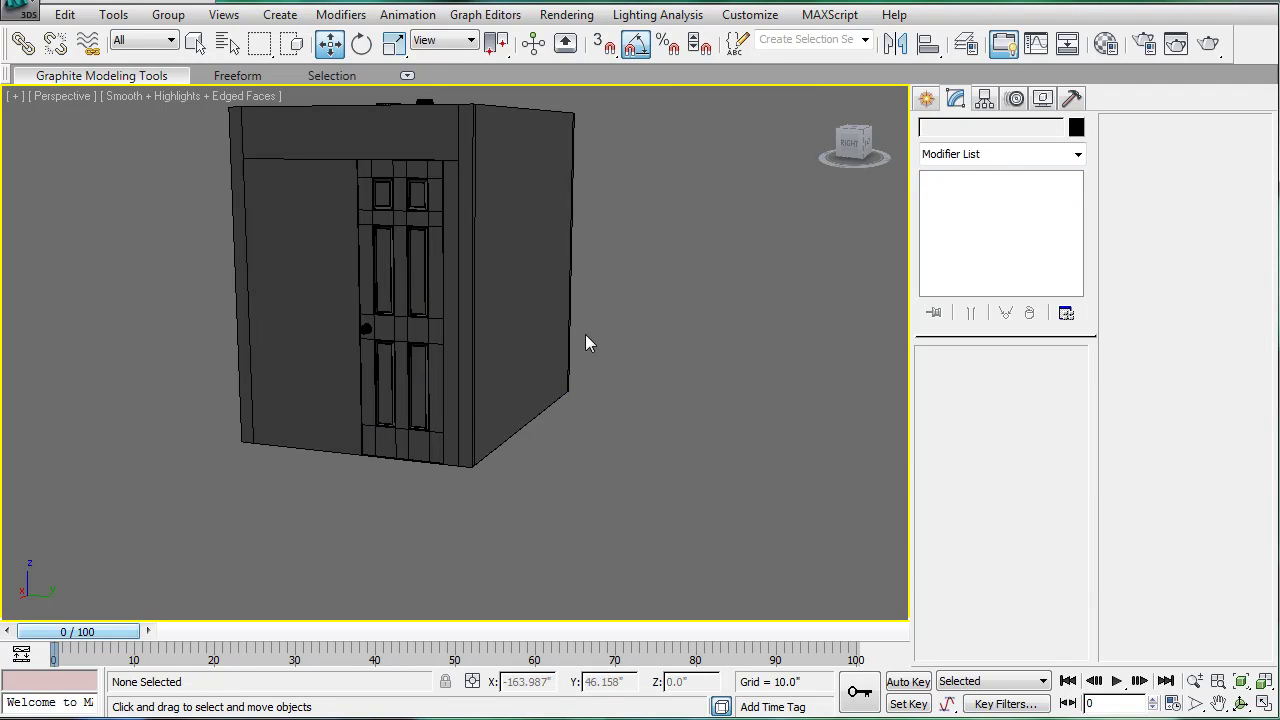
Step: Open the image chooser for the Front viewport's background and look through the bathroom tutorial folder for a shower head photo
{"action": "middle_click_drag", "start_coordinate": [585, 343], "coordinate": [480, 358], "text": "alt"}
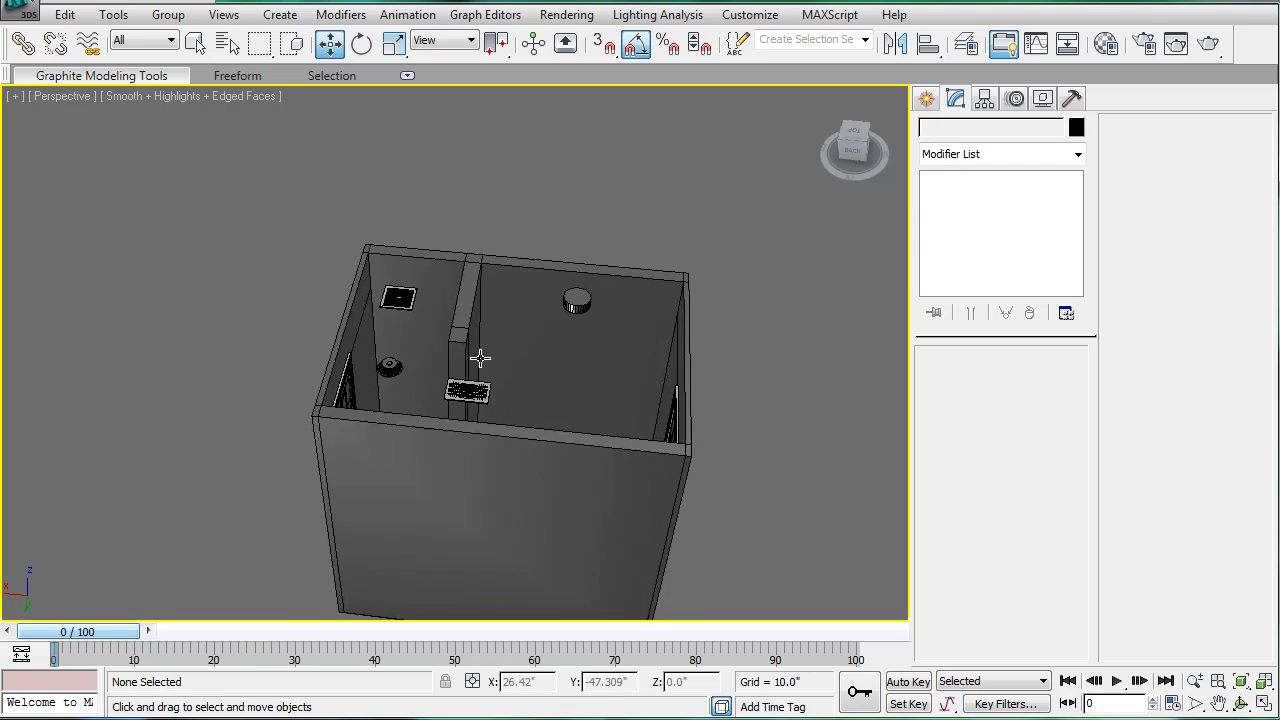
{"action": "scroll", "coordinate": [570, 280], "scroll_direction": "down", "scroll_amount": 3}
{"action": "scroll", "coordinate": [571, 291], "scroll_direction": "up", "scroll_amount": 5}
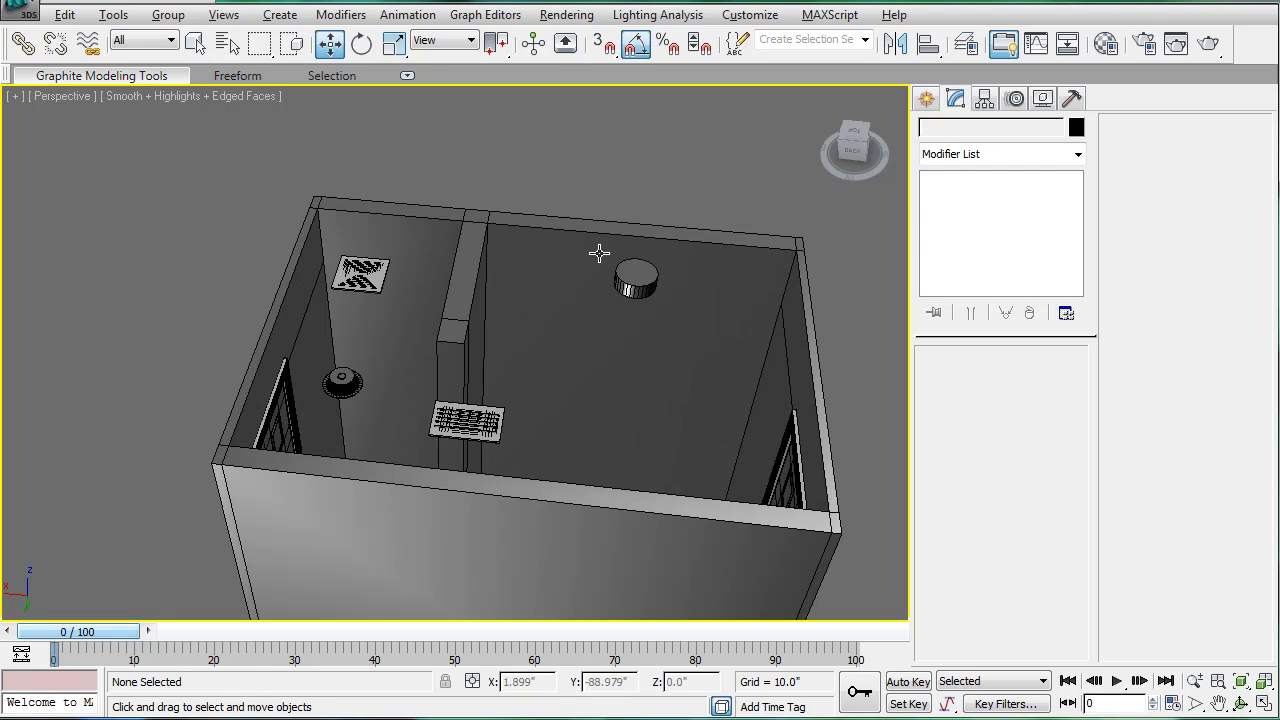
{"action": "key", "text": "alt+w"}
{"action": "left_click", "coordinate": [697, 215]}
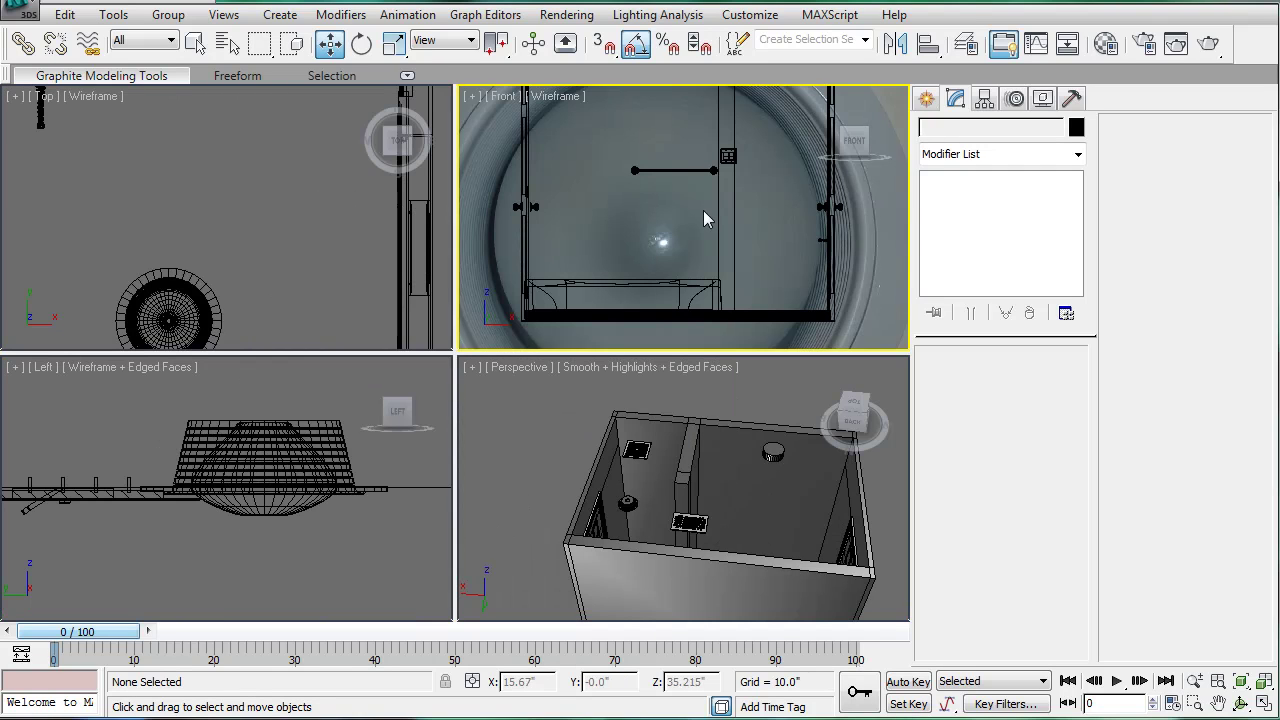
{"action": "key", "text": "alt+b"}
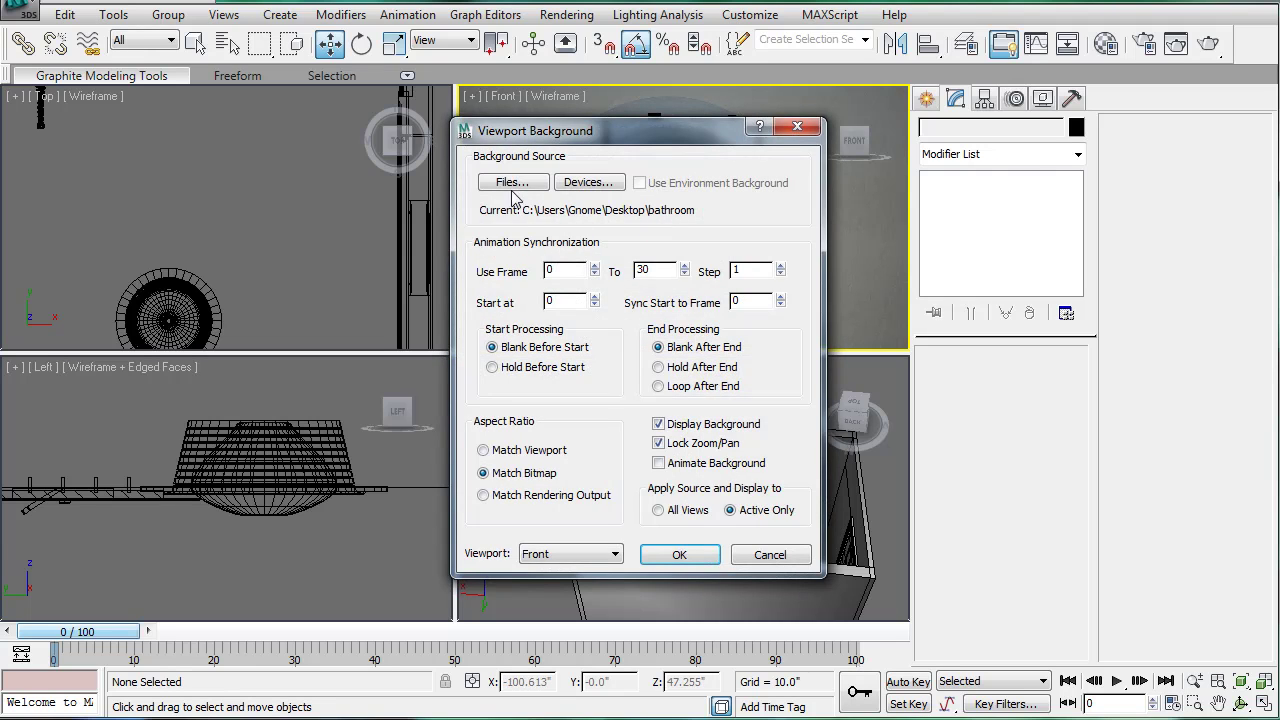
{"action": "left_click", "coordinate": [513, 188]}
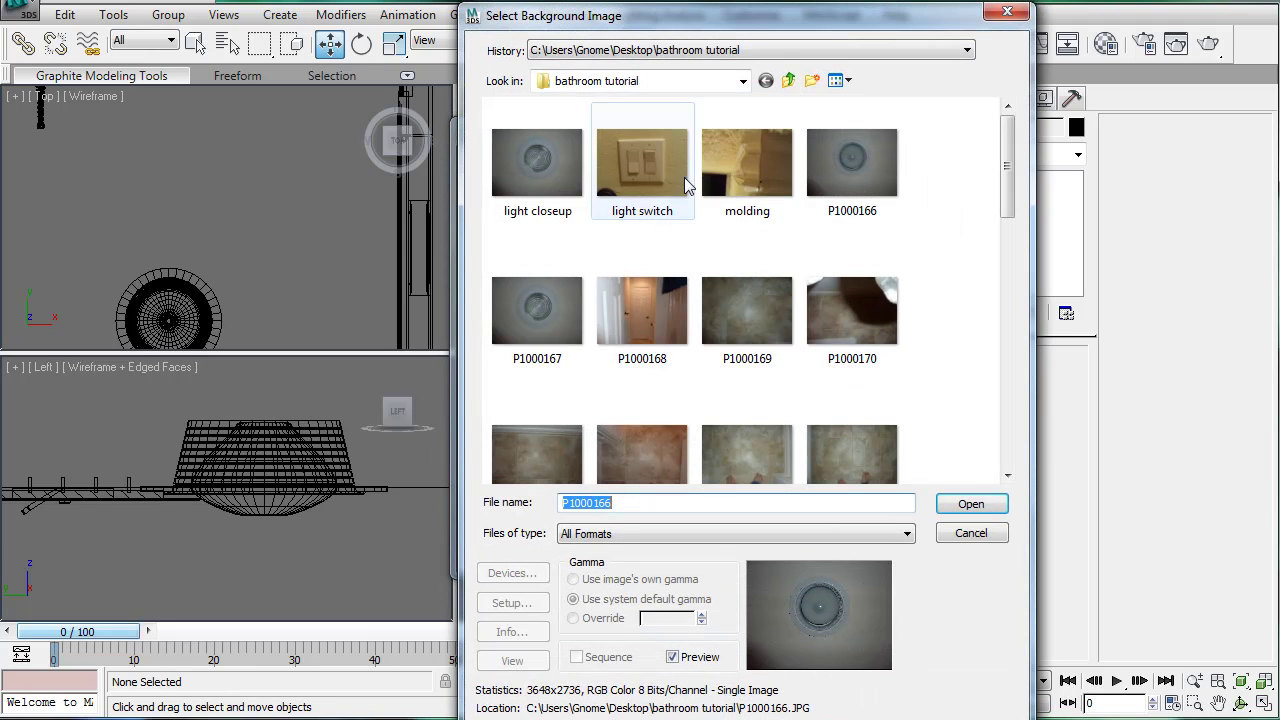
{"action": "left_click_drag", "start_coordinate": [1007, 193], "coordinate": [1007, 354]}
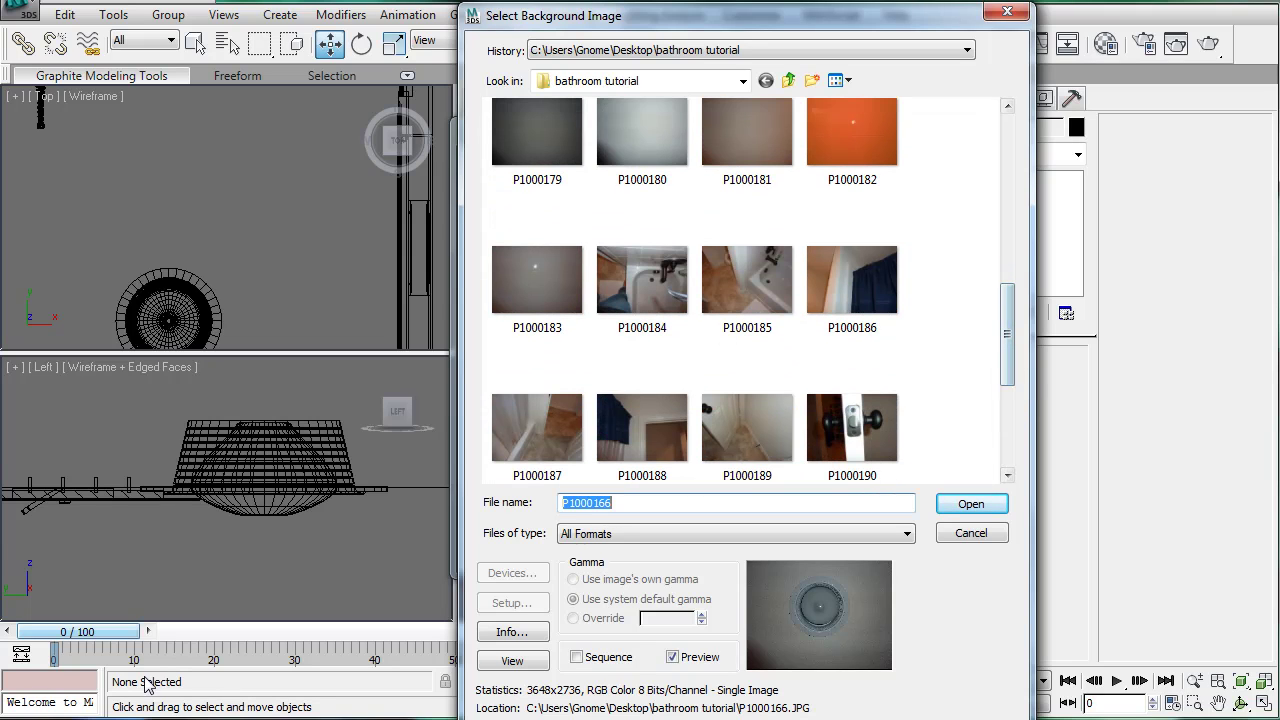
Step: Switch to the browser and save the full-size "shower head 2" photo from the Photobucket album into the bathroom tutorial folder
{"action": "left_click", "coordinate": [378, 612]}
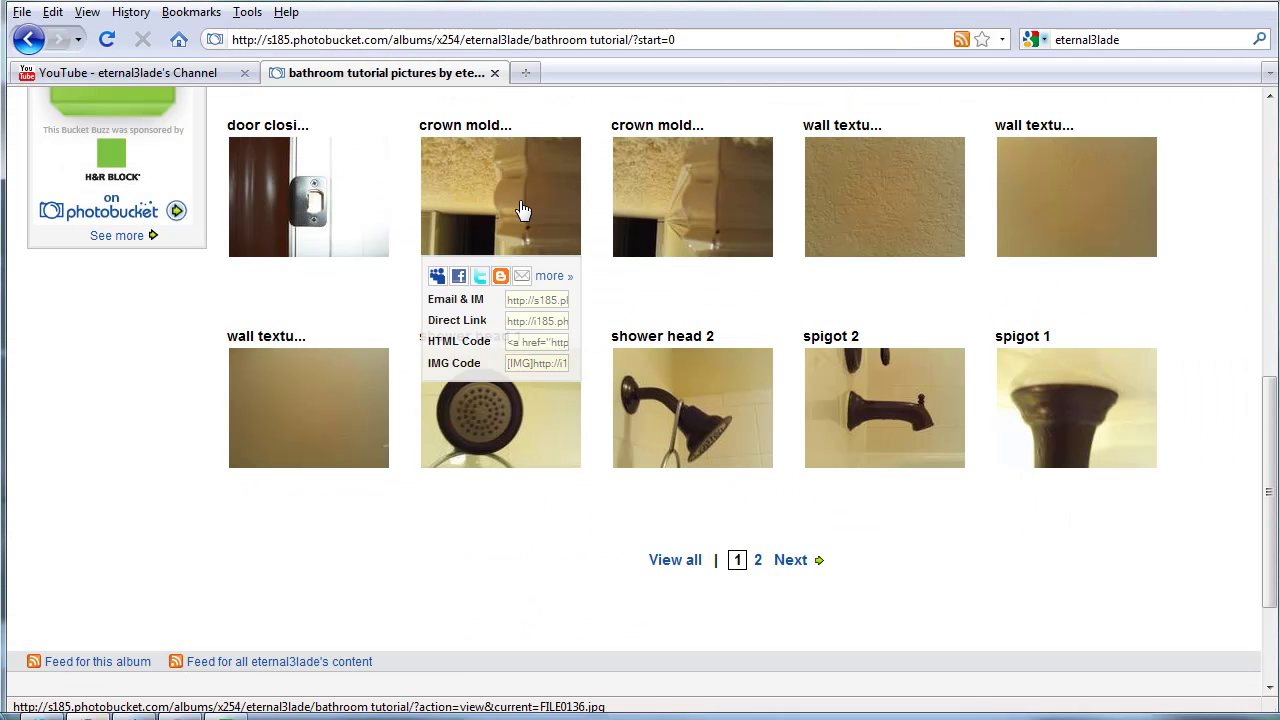
{"action": "left_click", "coordinate": [689, 416]}
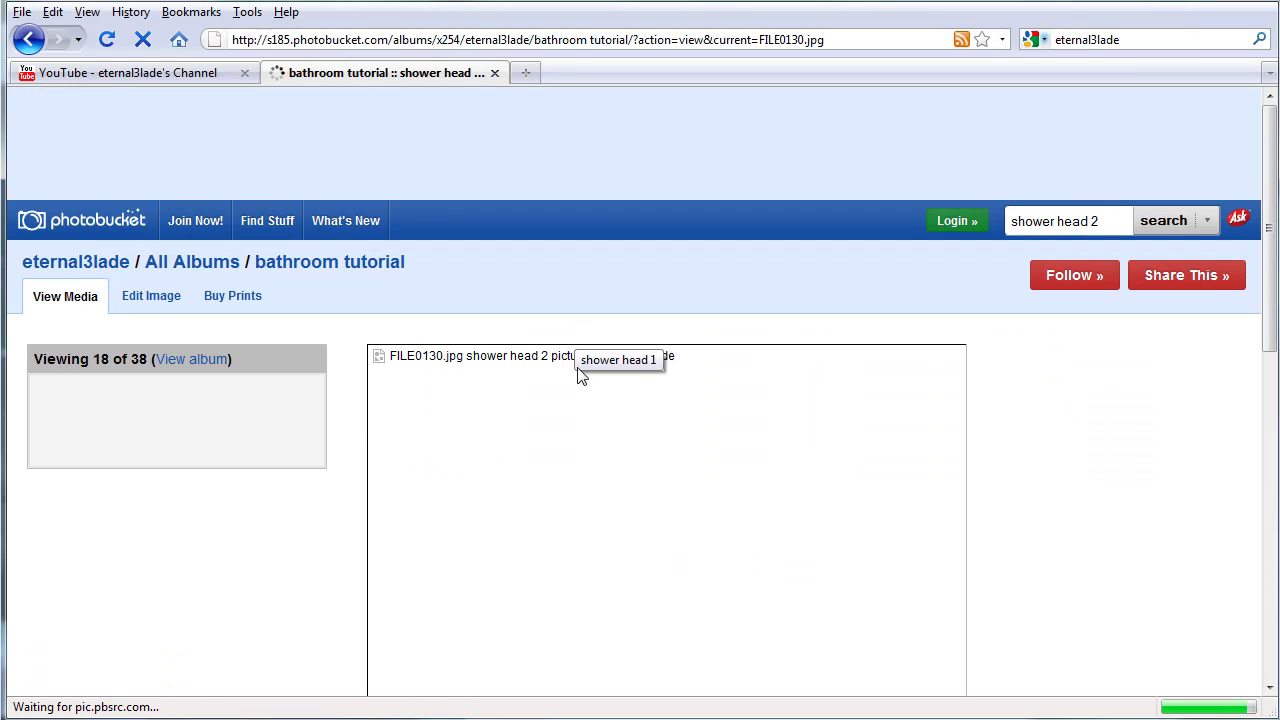
{"action": "scroll", "coordinate": [569, 441], "scroll_direction": "down", "scroll_amount": 4}
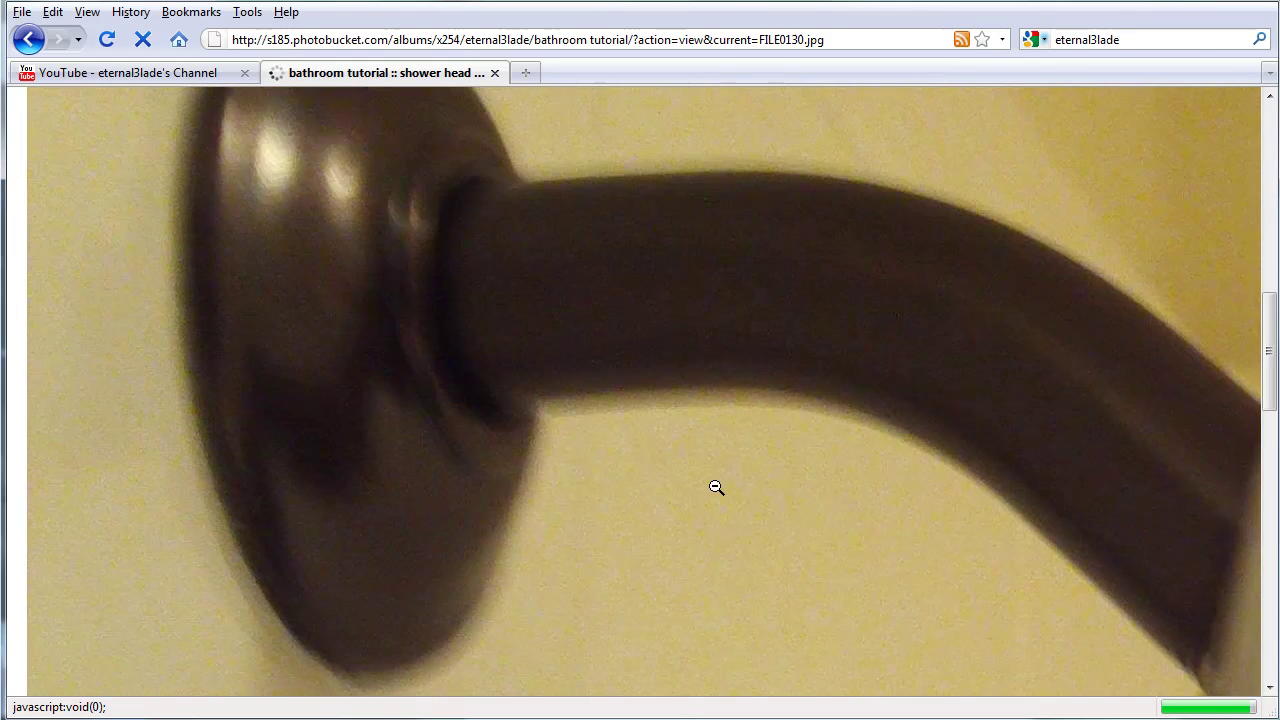
{"action": "scroll", "coordinate": [709, 491], "scroll_direction": "down", "scroll_amount": 6}
{"action": "scroll", "coordinate": [1003, 594], "scroll_direction": "down", "scroll_amount": 6}
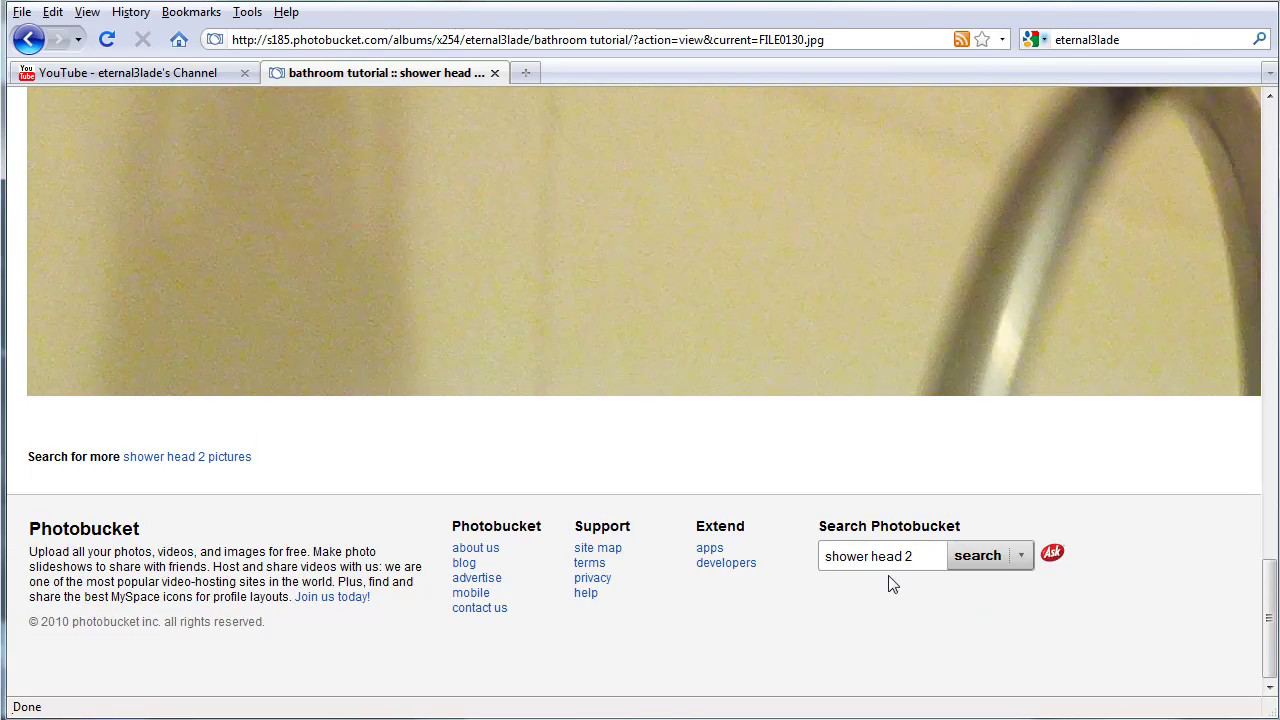
{"action": "scroll", "coordinate": [886, 486], "scroll_direction": "up", "scroll_amount": 10}
{"action": "right_click", "coordinate": [651, 254]}
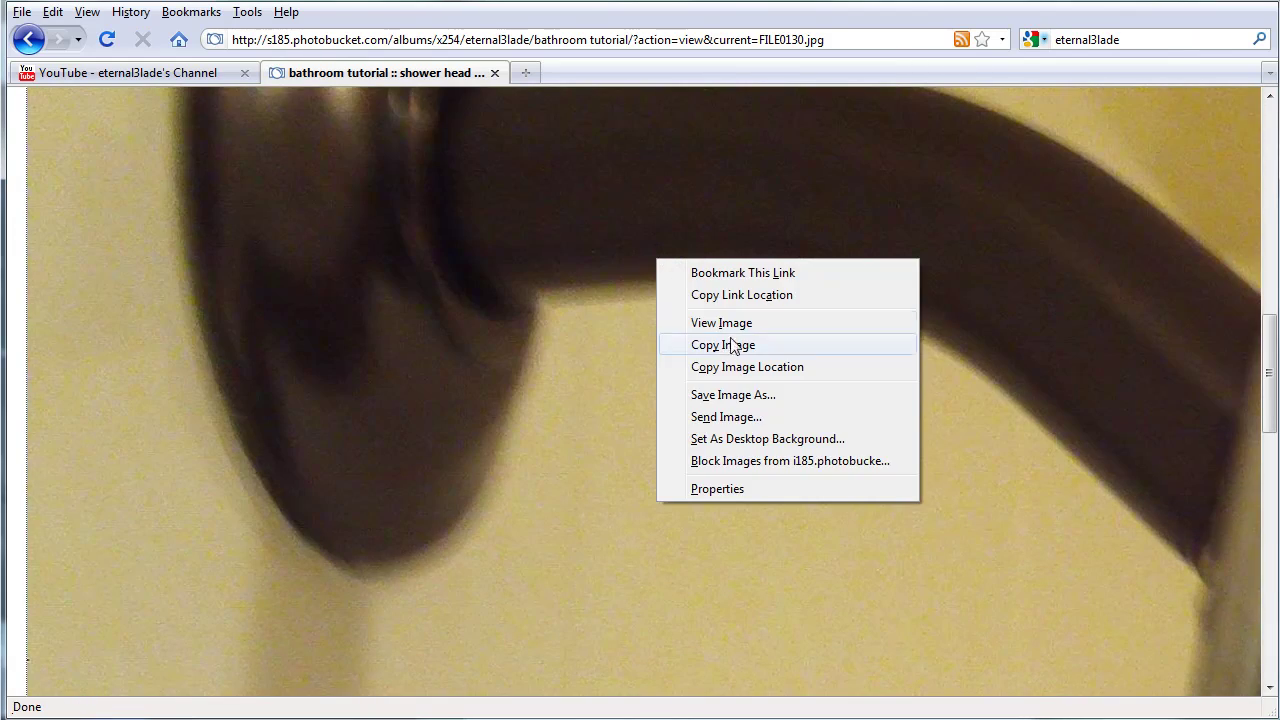
{"action": "left_click", "coordinate": [728, 396]}
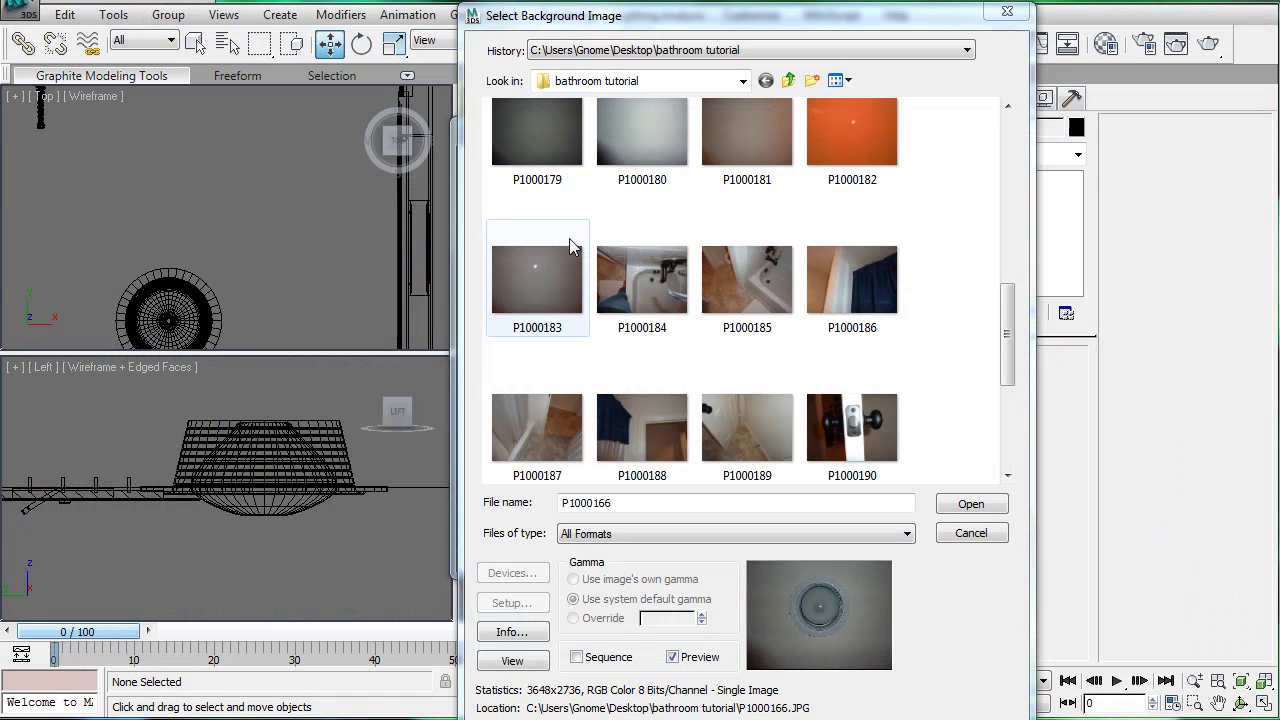
Step: Load the "shower head 2" image from the bathroom tutorial folder as the Front viewport's background
{"action": "left_click_drag", "start_coordinate": [1009, 343], "coordinate": [1009, 421]}
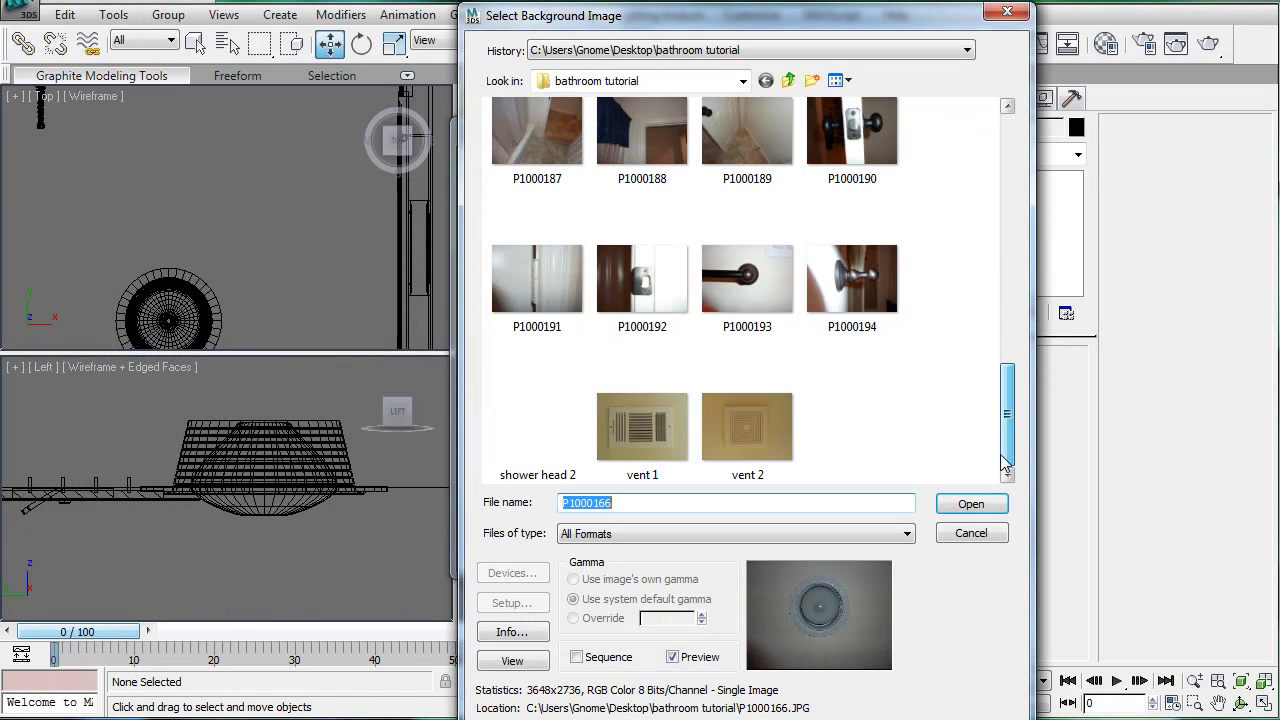
{"action": "left_click", "coordinate": [537, 428]}
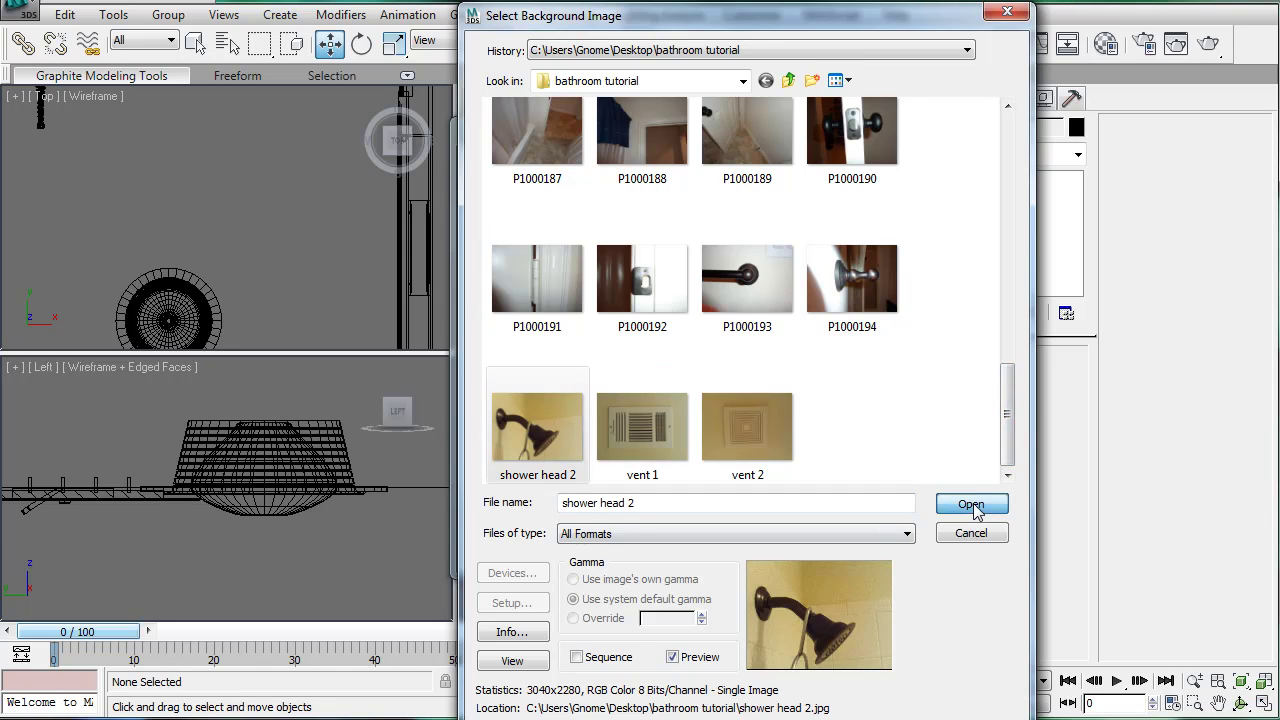
{"action": "left_click", "coordinate": [971, 503]}
{"action": "left_click", "coordinate": [700, 558]}
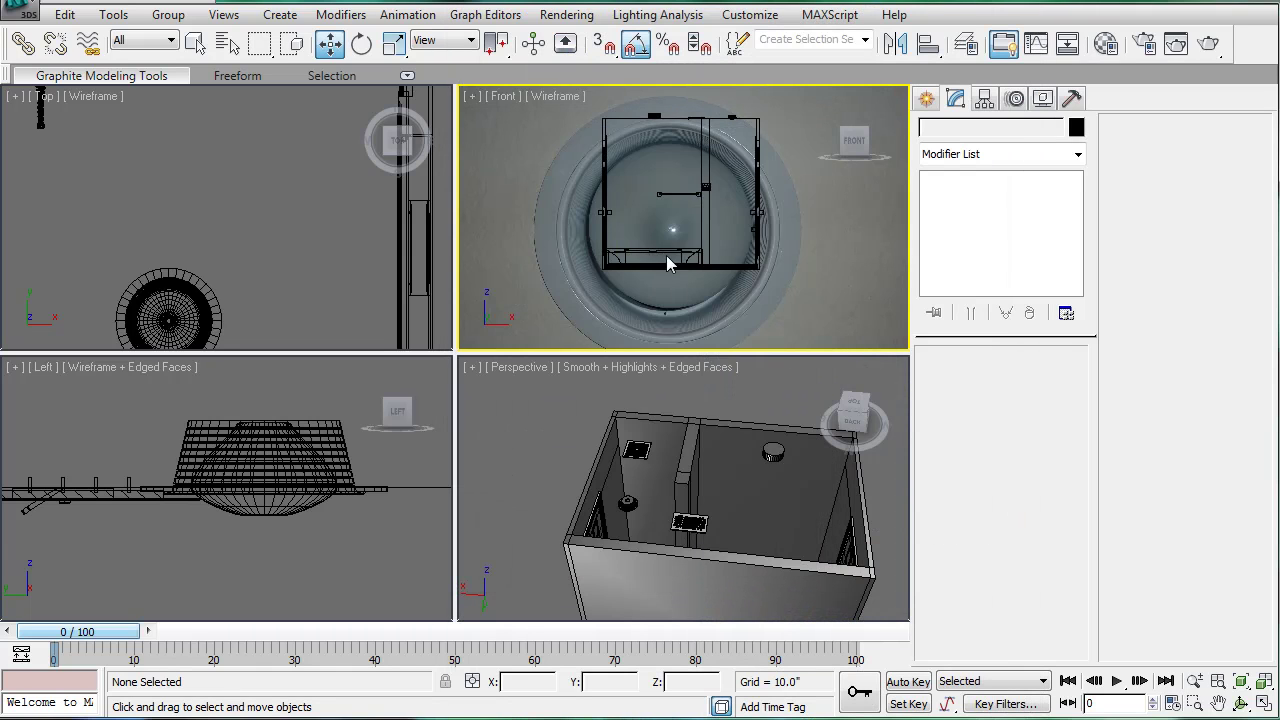
Step: Select the whole bathroom model in a maximized Front view and hide it, leaving only the shower head photo
{"action": "middle_click_drag", "start_coordinate": [670, 233], "coordinate": [686, 189]}
{"action": "scroll", "coordinate": [696, 190], "scroll_direction": "down", "scroll_amount": 2}
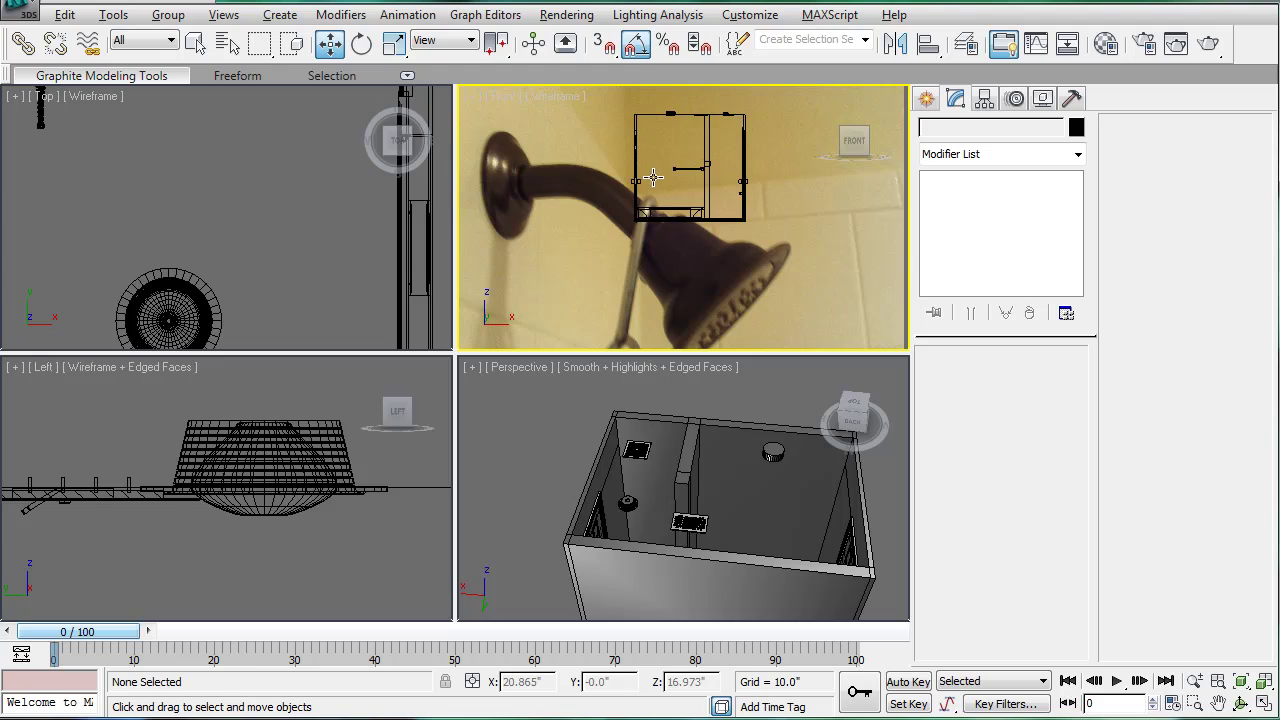
{"action": "key", "text": "alt+w"}
{"action": "middle_click_drag", "start_coordinate": [492, 231], "coordinate": [504, 247]}
{"action": "scroll", "coordinate": [504, 247], "scroll_direction": "down", "scroll_amount": 2}
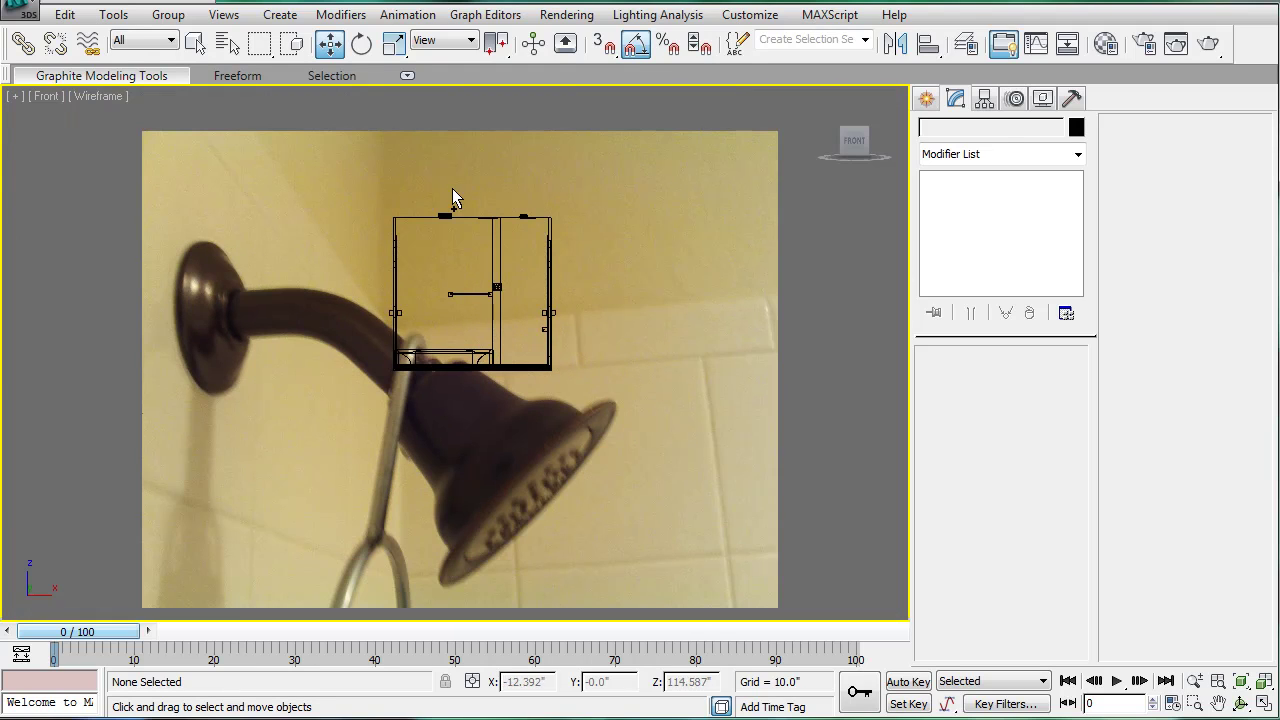
{"action": "left_click_drag", "start_coordinate": [452, 197], "coordinate": [650, 249]}
{"action": "right_click", "coordinate": [650, 240]}
{"action": "left_click", "coordinate": [668, 163]}
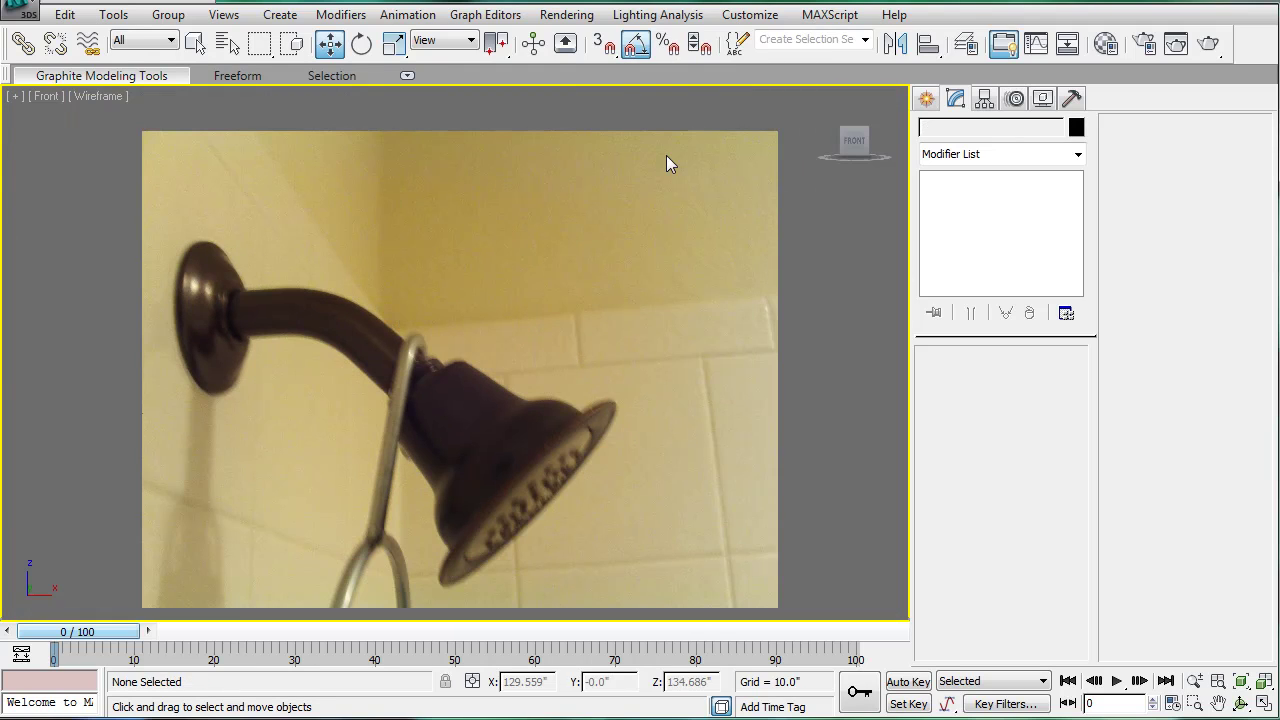
Step: Draw a thin 40-sided cylinder with a radius of about 48.3" over the shower arm's wall flange in the photo
{"action": "left_click", "coordinate": [927, 99]}
{"action": "left_click", "coordinate": [968, 267]}
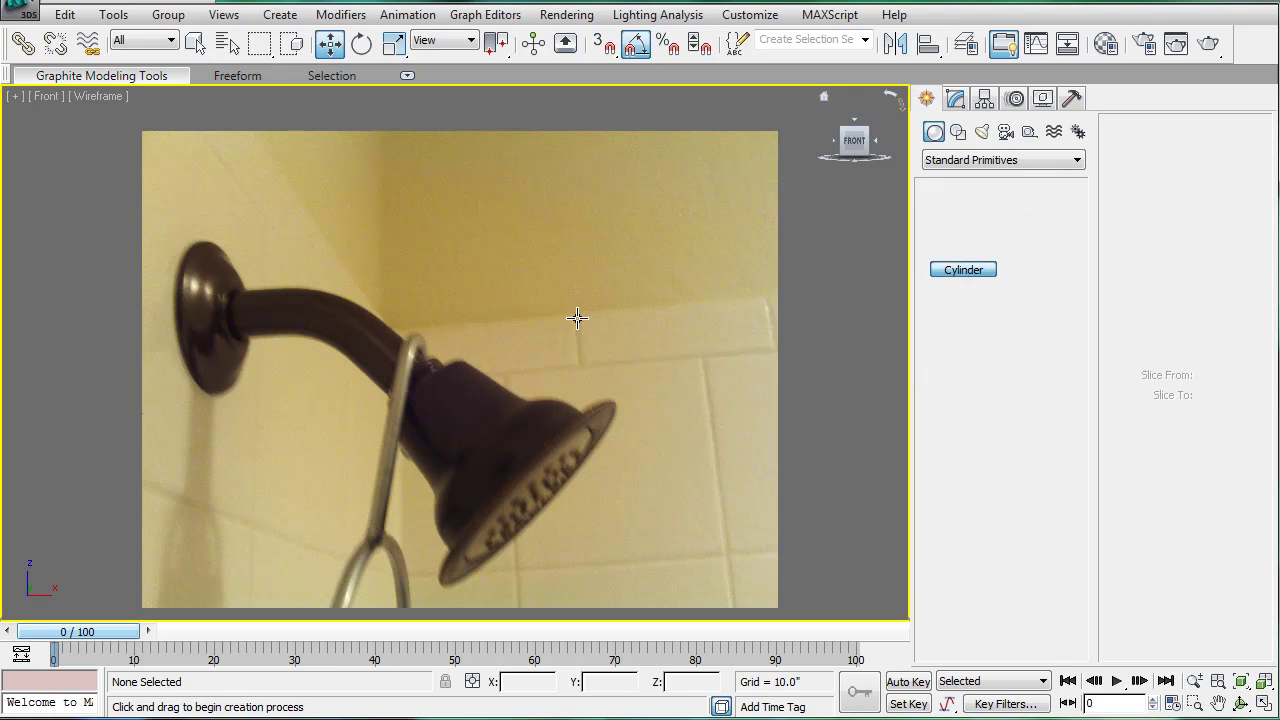
{"action": "middle_click_drag", "start_coordinate": [345, 339], "coordinate": [560, 371]}
{"action": "scroll", "coordinate": [560, 371], "scroll_direction": "up", "scroll_amount": 3}
{"action": "middle_click_drag", "start_coordinate": [468, 278], "coordinate": [539, 365]}
{"action": "scroll", "coordinate": [539, 365], "scroll_direction": "down", "scroll_amount": 1}
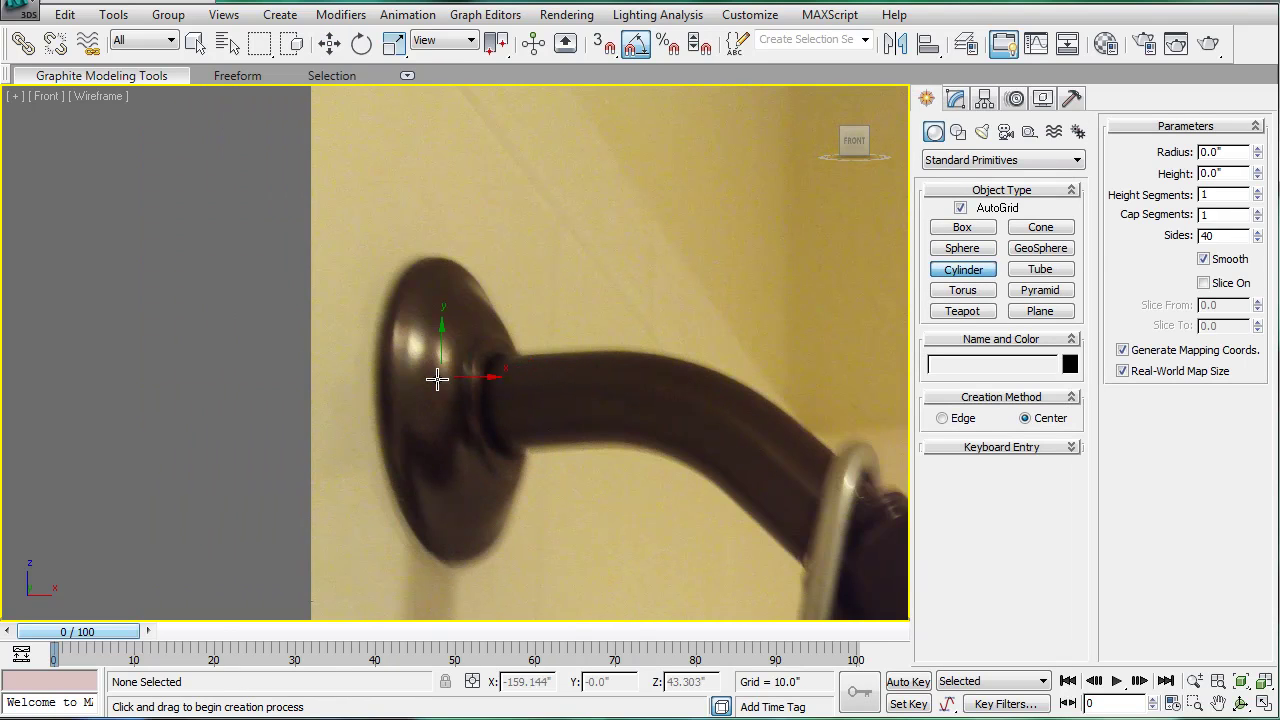
{"action": "left_click_drag", "start_coordinate": [474, 395], "coordinate": [459, 548]}
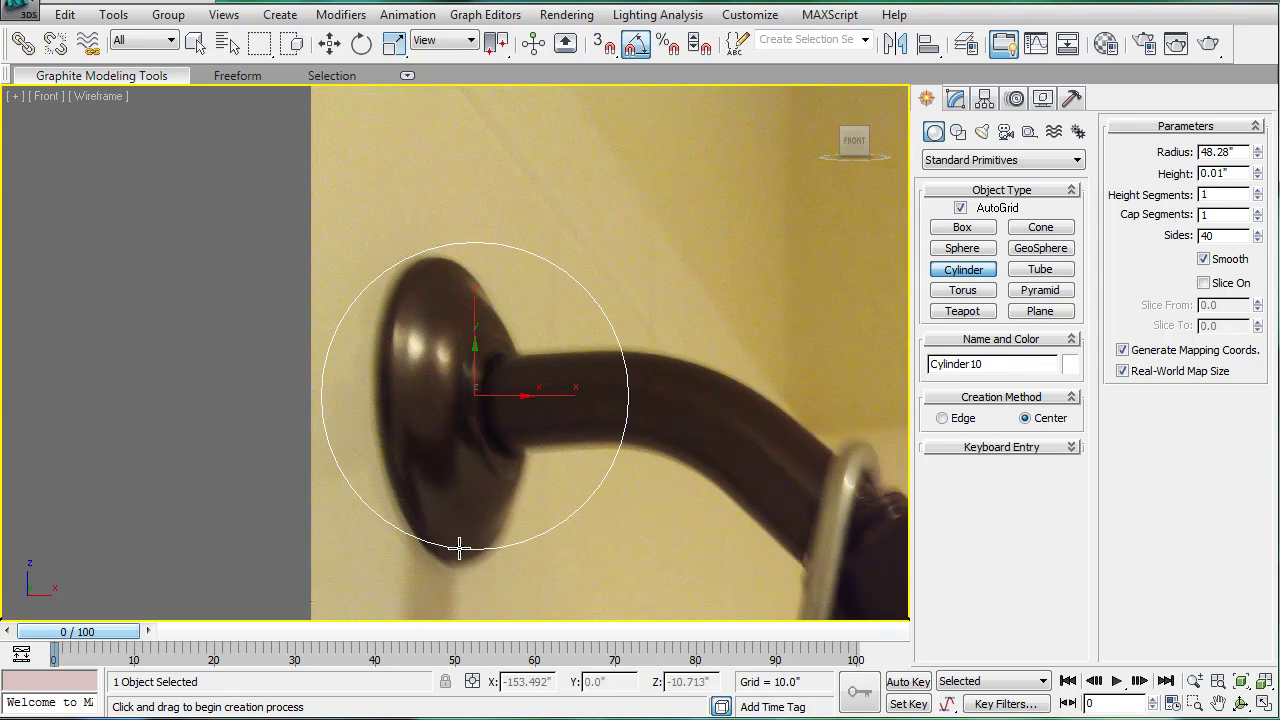
Step: Rotate the cylinder edge-on, align it with the wall flange in the photo, and increase its height to about 4.27"
{"action": "key", "text": "w"}
{"action": "left_click_drag", "start_coordinate": [479, 339], "coordinate": [477, 348]}
{"action": "key", "text": "e"}
{"action": "left_click_drag", "start_coordinate": [497, 400], "coordinate": [497, 432]}
{"action": "key", "text": "w"}
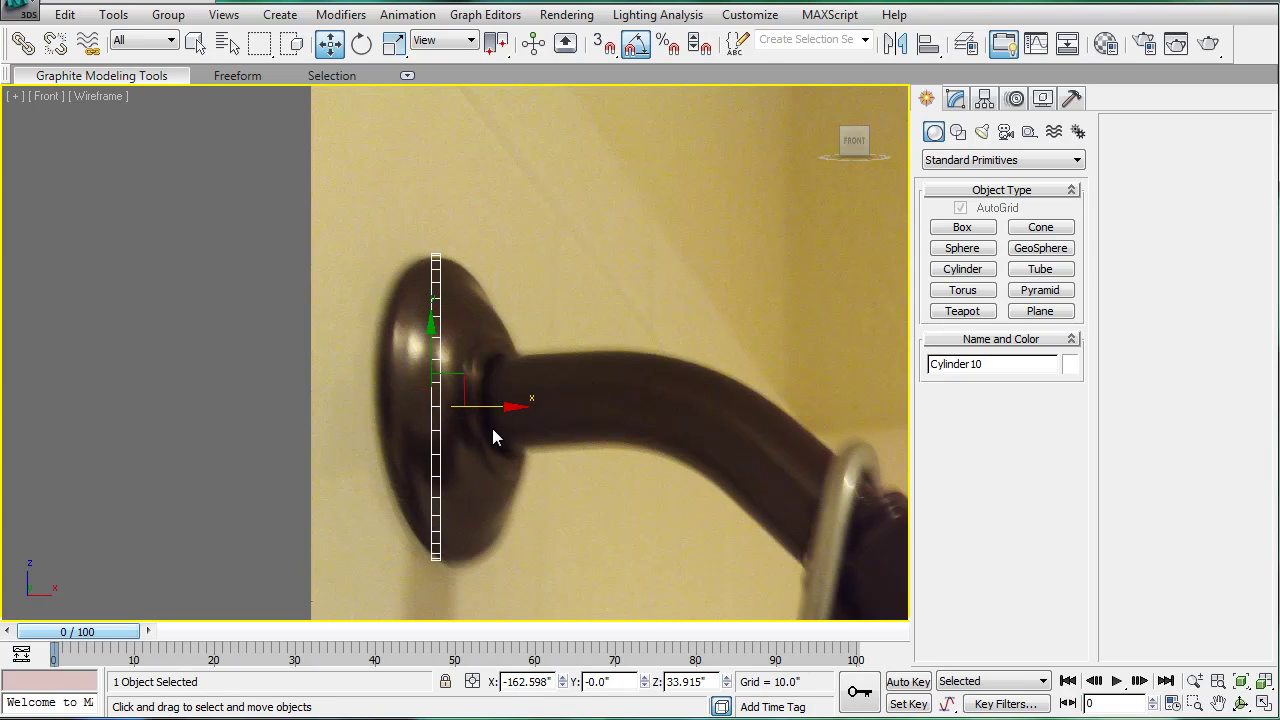
{"action": "left_click", "coordinate": [955, 99]}
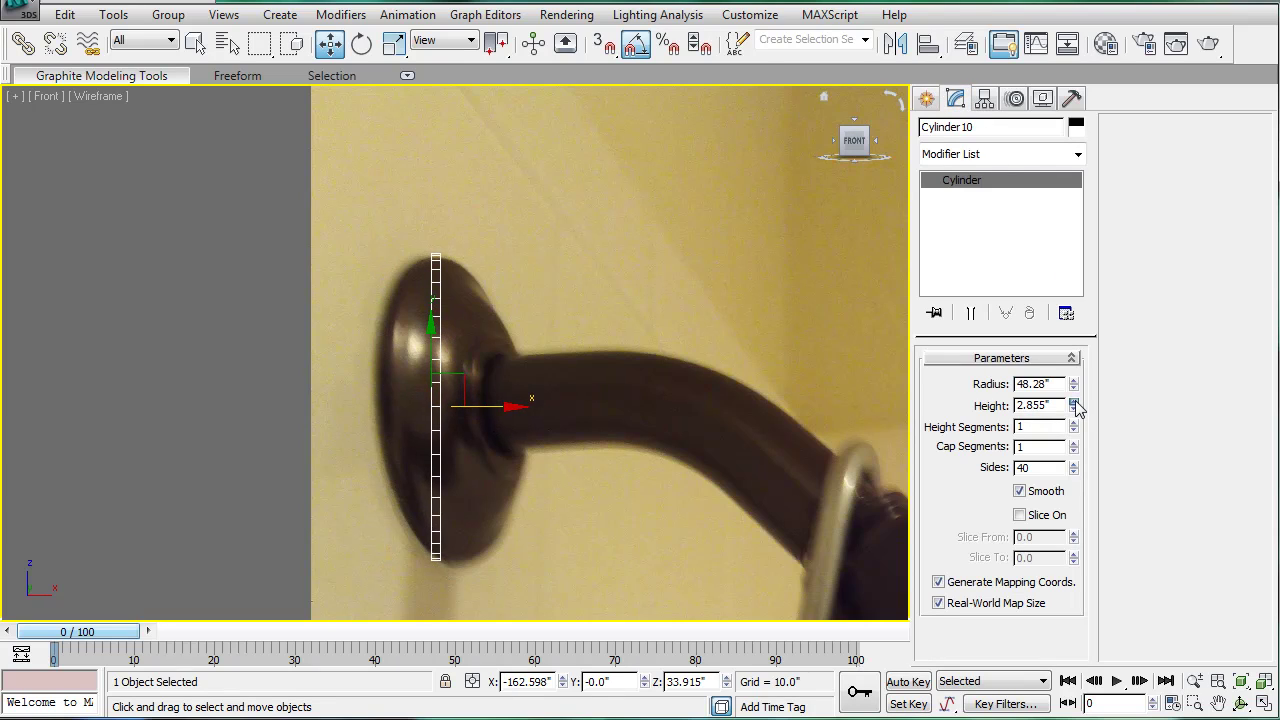
{"action": "left_click_drag", "start_coordinate": [1074, 405], "coordinate": [1067, 350]}
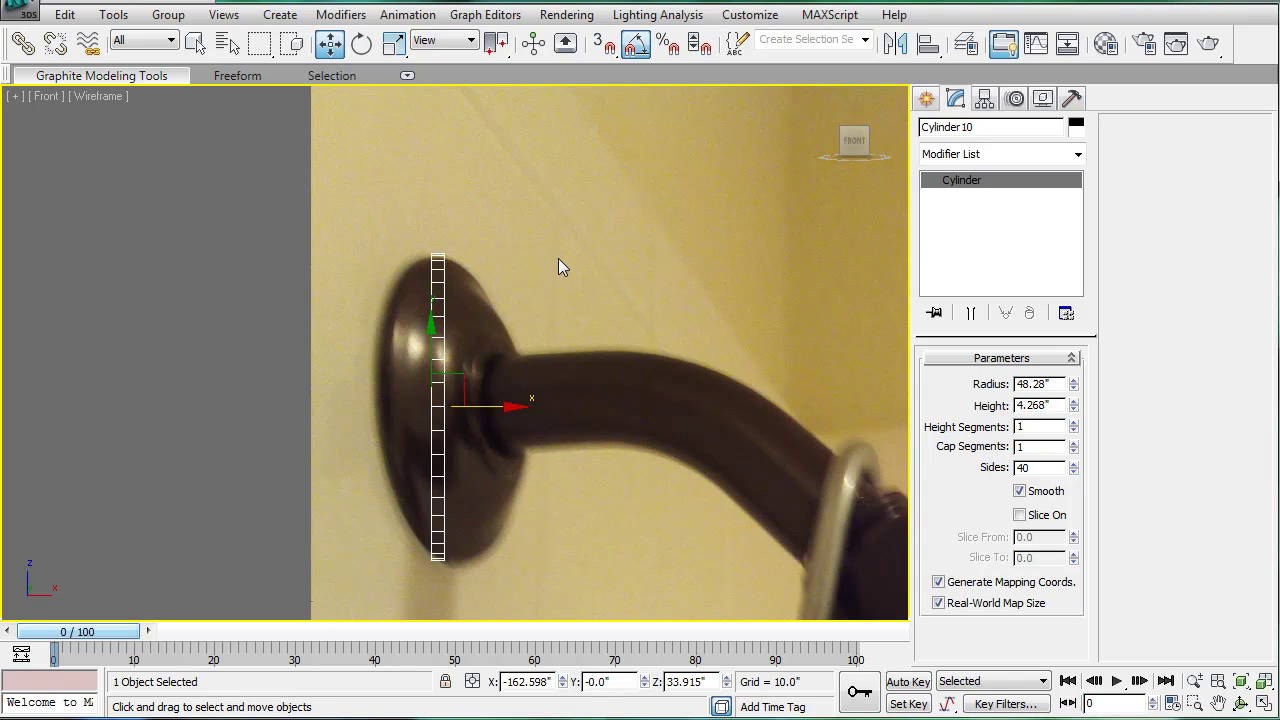
Step: Frame the cylinder in all four viewports and convert it to an editable poly
{"action": "key", "text": "alt+w"}
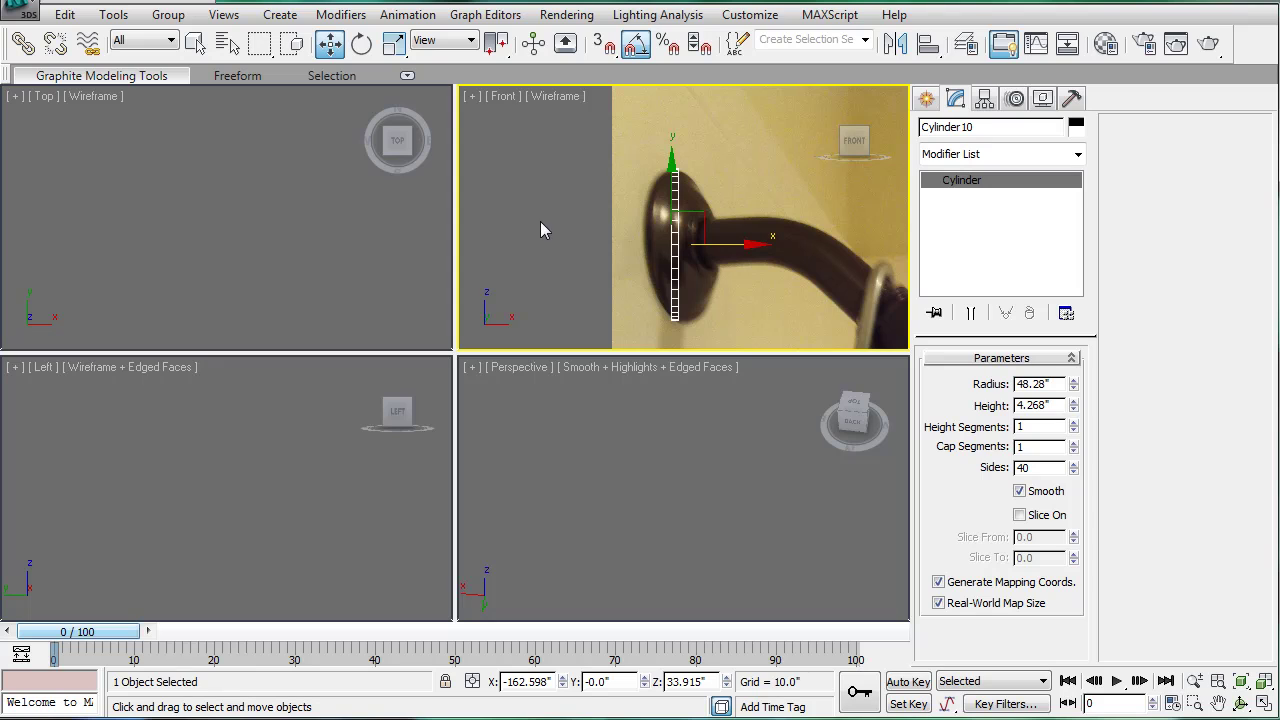
{"action": "middle_click", "coordinate": [636, 424]}
{"action": "key", "text": "z"}
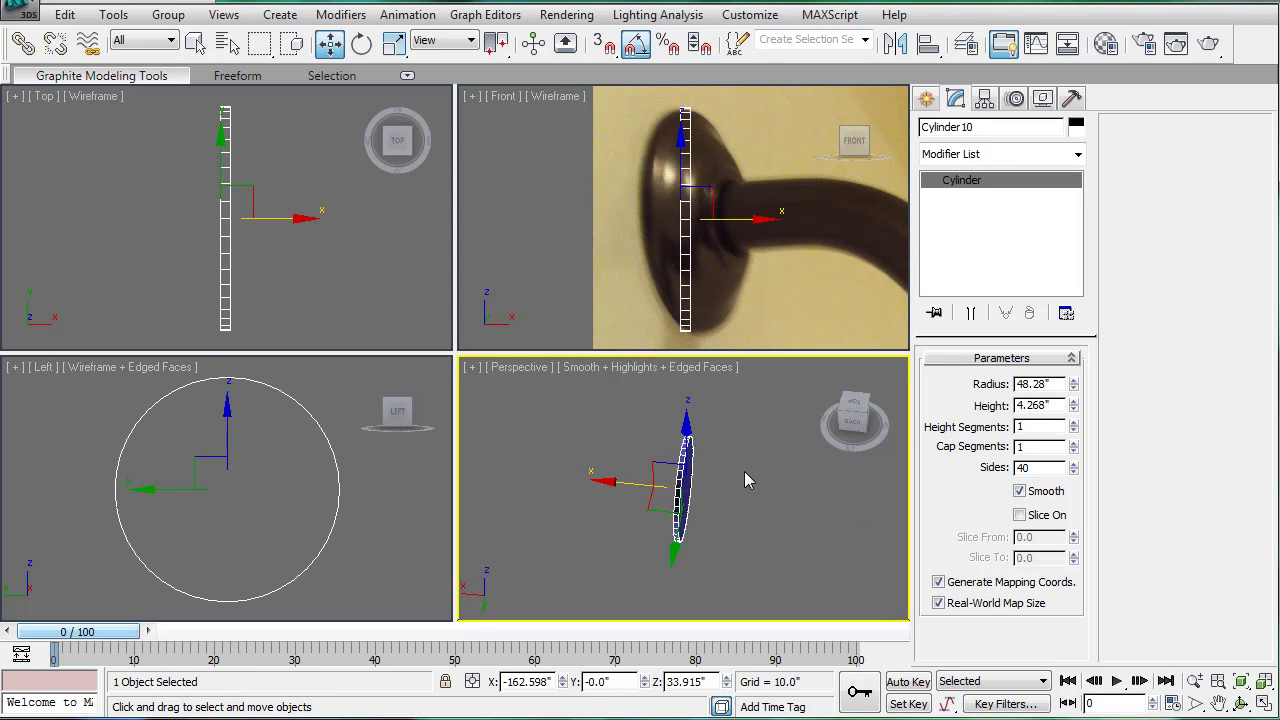
{"action": "scroll", "coordinate": [685, 482], "scroll_direction": "up", "scroll_amount": 5}
{"action": "middle_click_drag", "start_coordinate": [708, 441], "coordinate": [702, 417]}
{"action": "key", "text": "alt+c"}
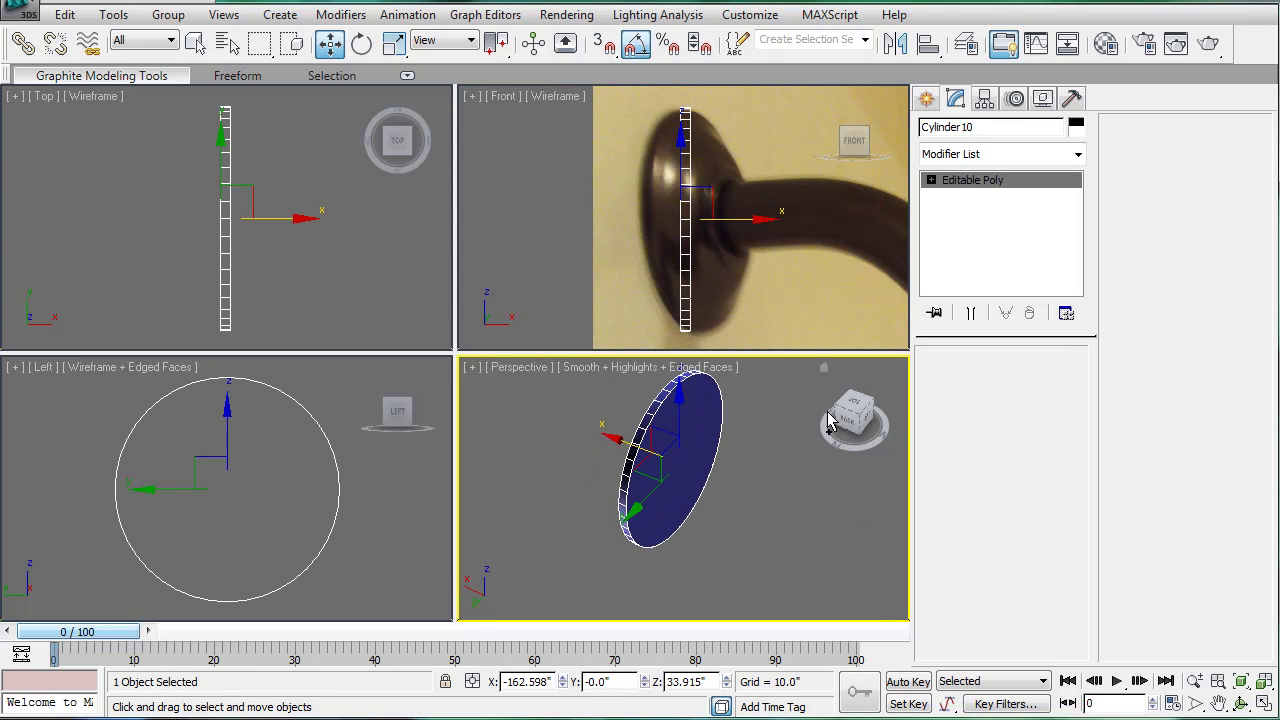
Step: Bevel the cylinder's end face toward the shower arm in several tapering stages, following the flange's profile in the photo
{"action": "left_click", "coordinate": [1023, 380]}
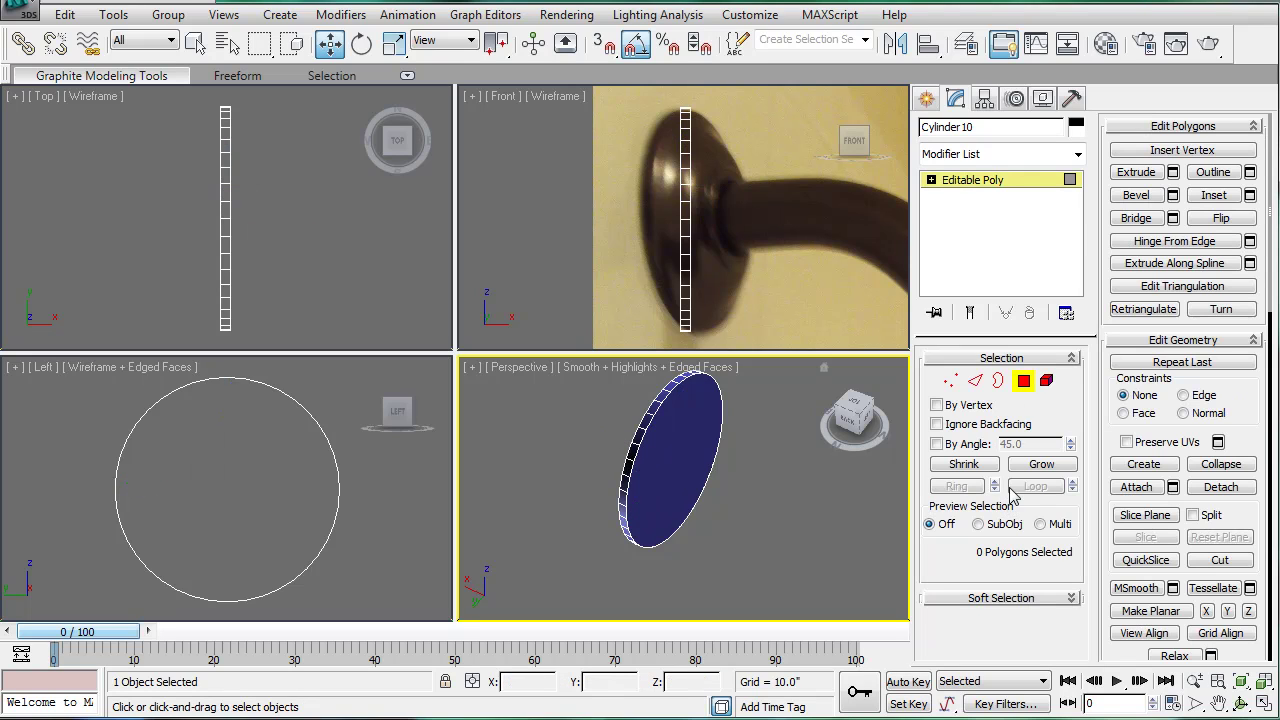
{"action": "left_click", "coordinate": [675, 460]}
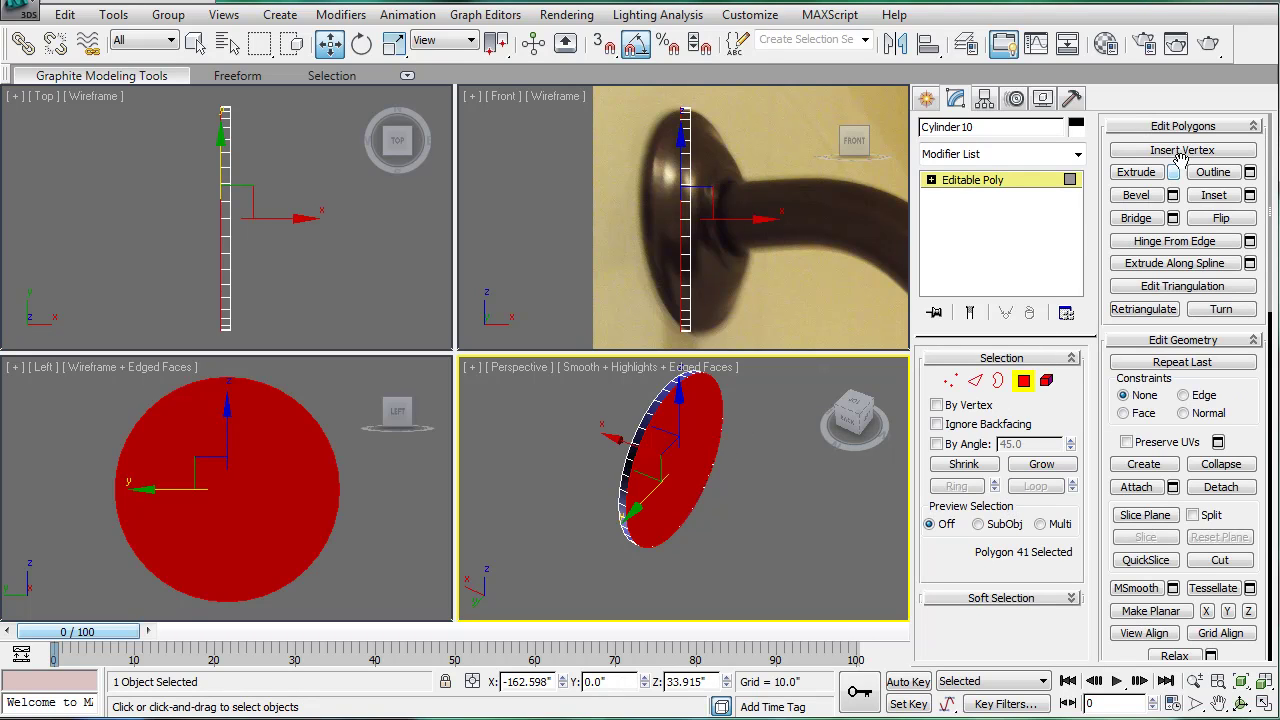
{"action": "left_click", "coordinate": [1132, 197]}
{"action": "scroll", "coordinate": [745, 280], "scroll_direction": "up", "scroll_amount": 4}
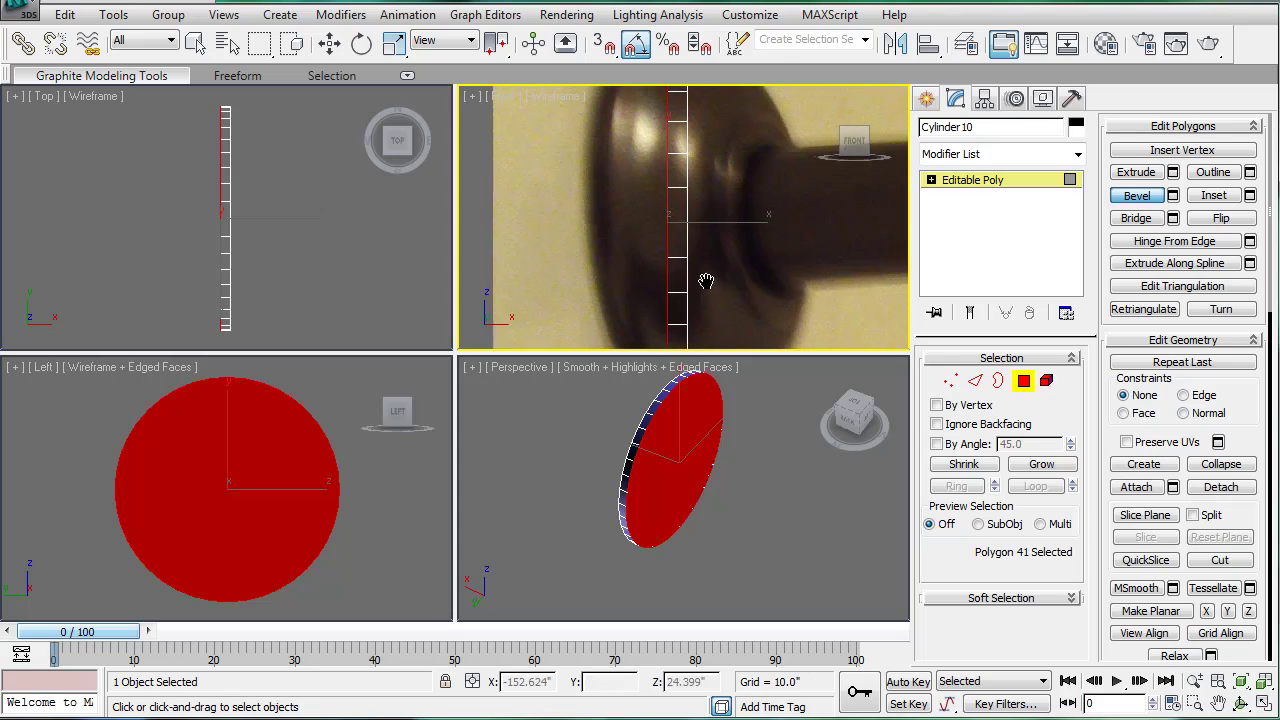
{"action": "scroll", "coordinate": [706, 282], "scroll_direction": "down", "scroll_amount": 2}
{"action": "middle_click_drag", "start_coordinate": [720, 300], "coordinate": [696, 350]}
{"action": "left_click_drag", "start_coordinate": [715, 447], "coordinate": [697, 445]}
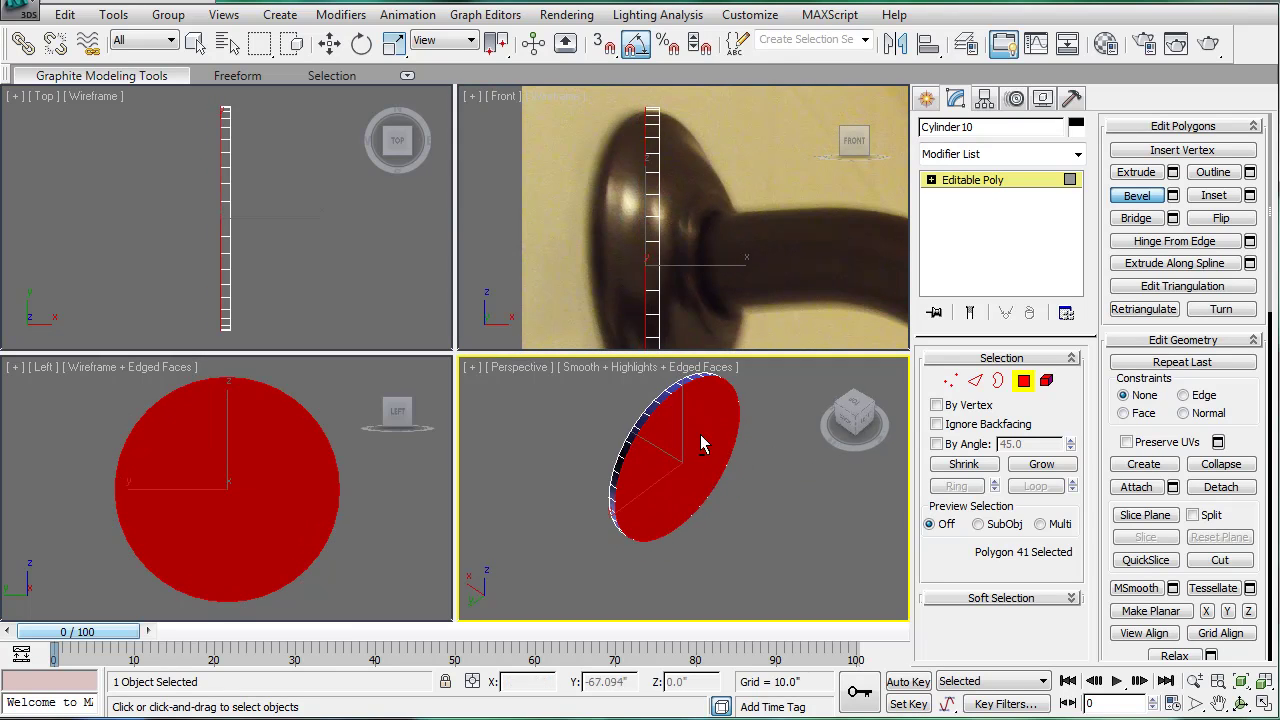
{"action": "middle_click_drag", "start_coordinate": [700, 434], "coordinate": [497, 427], "text": "alt"}
{"action": "left_click_drag", "start_coordinate": [694, 465], "coordinate": [701, 567]}
{"action": "left_click", "coordinate": [694, 476]}
{"action": "left_click", "coordinate": [684, 488]}
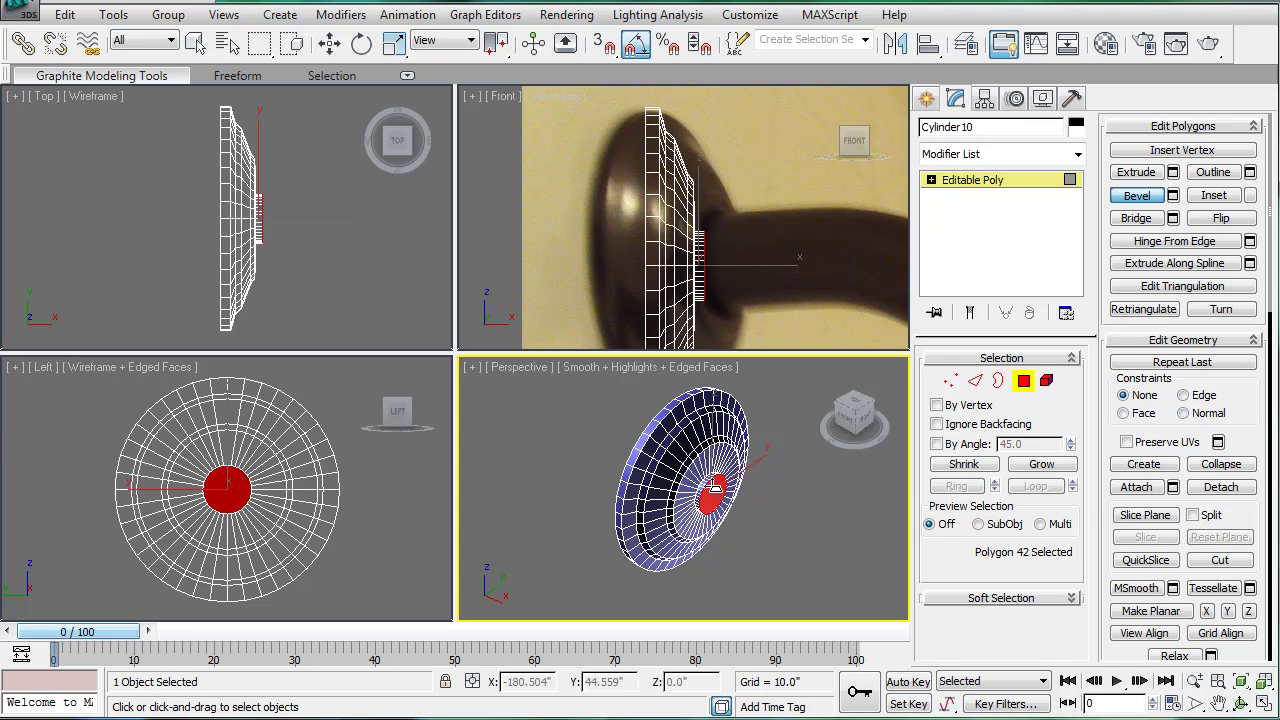
Step: Undo the last bevel stages on the flange's end face, back to the wide disc
{"action": "key", "text": "ctrl+z"}
{"action": "key", "text": "ctrl+z"}
{"action": "left_click_drag", "start_coordinate": [713, 485], "coordinate": [711, 489]}
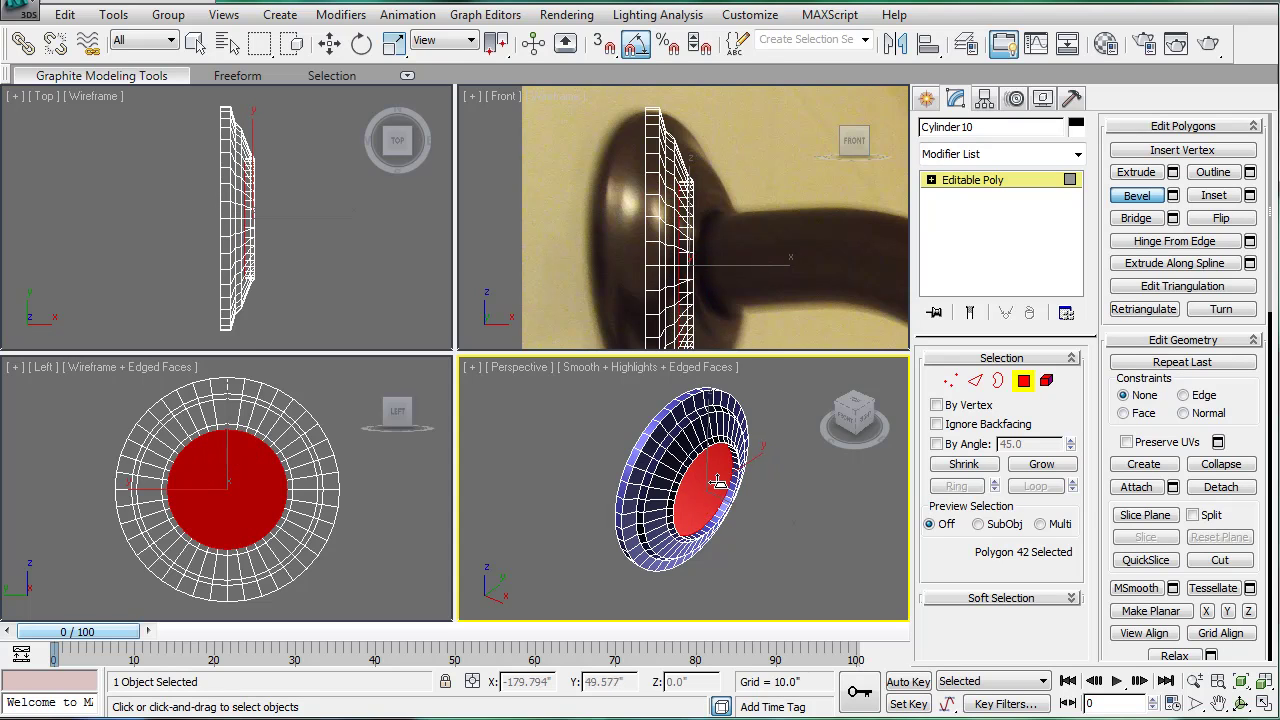
{"action": "key", "text": "ctrl+z"}
{"action": "key", "text": "z"}
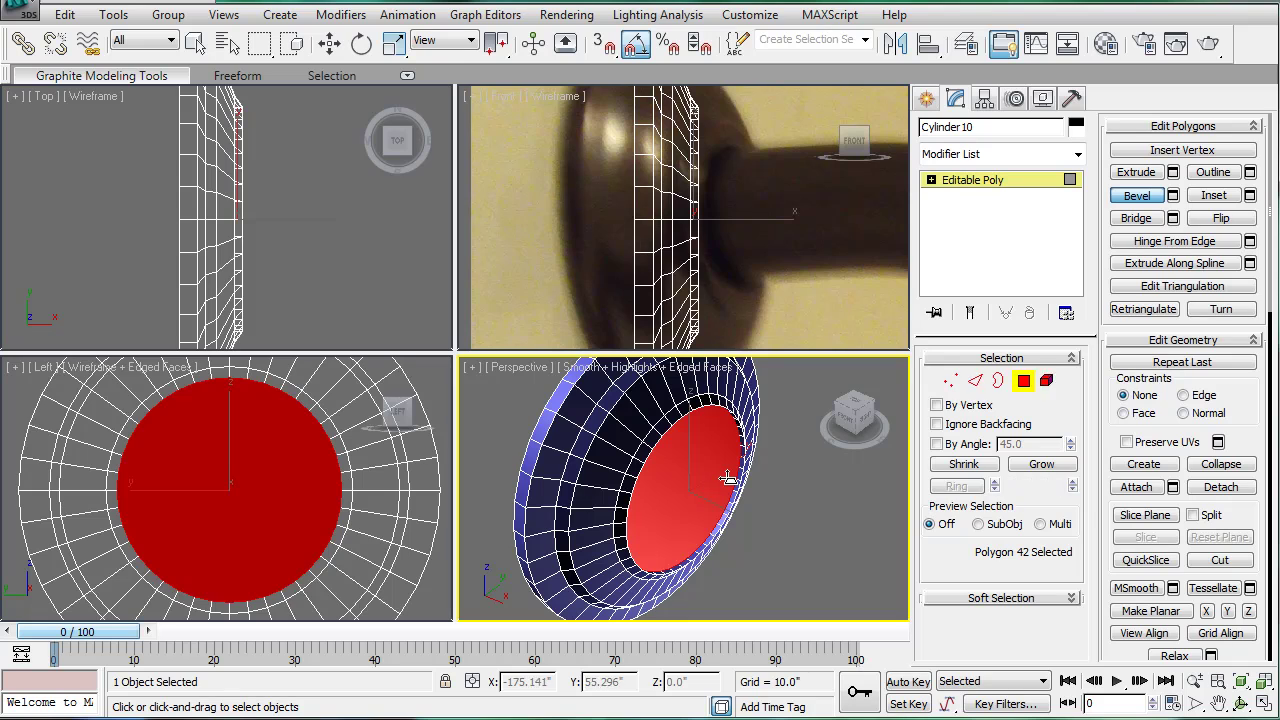
Step: Bevel the flange's end face again into a narrower raised collar around the base of the shower arm
{"action": "left_click_drag", "start_coordinate": [728, 478], "coordinate": [708, 478]}
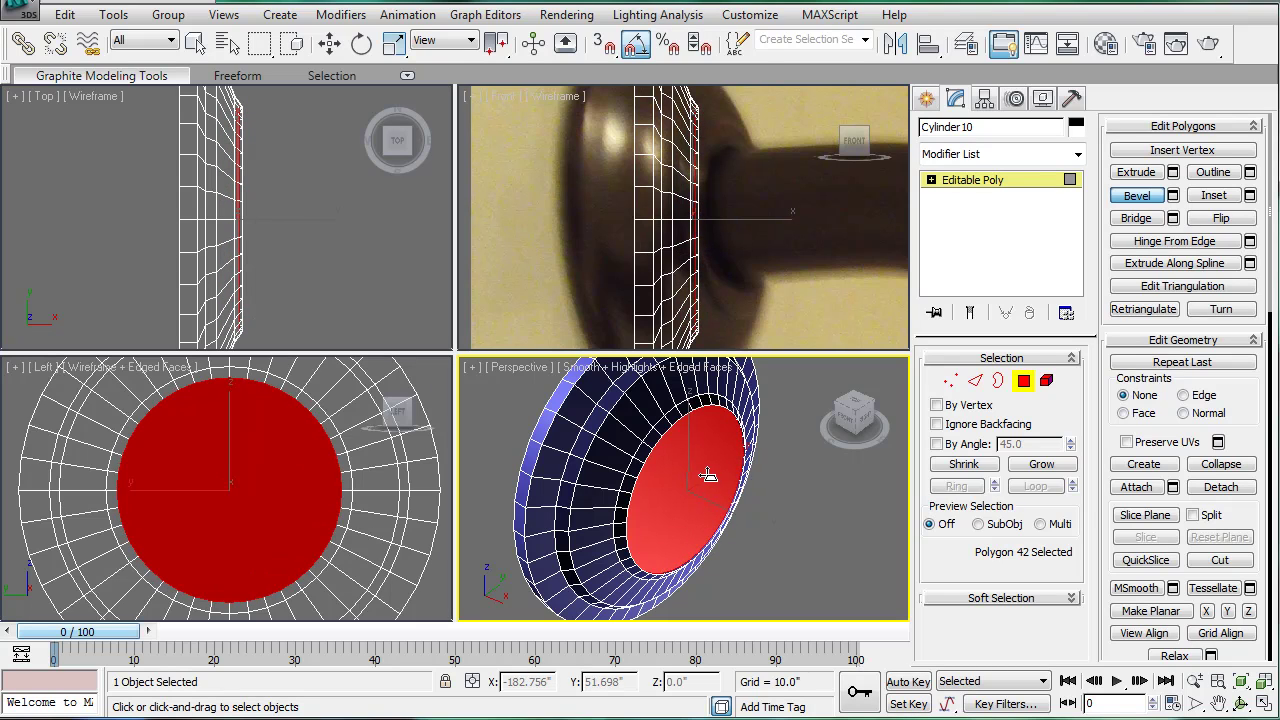
{"action": "left_click", "coordinate": [710, 490]}
{"action": "left_click_drag", "start_coordinate": [697, 491], "coordinate": [813, 360]}
{"action": "scroll", "coordinate": [677, 277], "scroll_direction": "down", "scroll_amount": 5}
{"action": "right_click", "coordinate": [788, 387]}
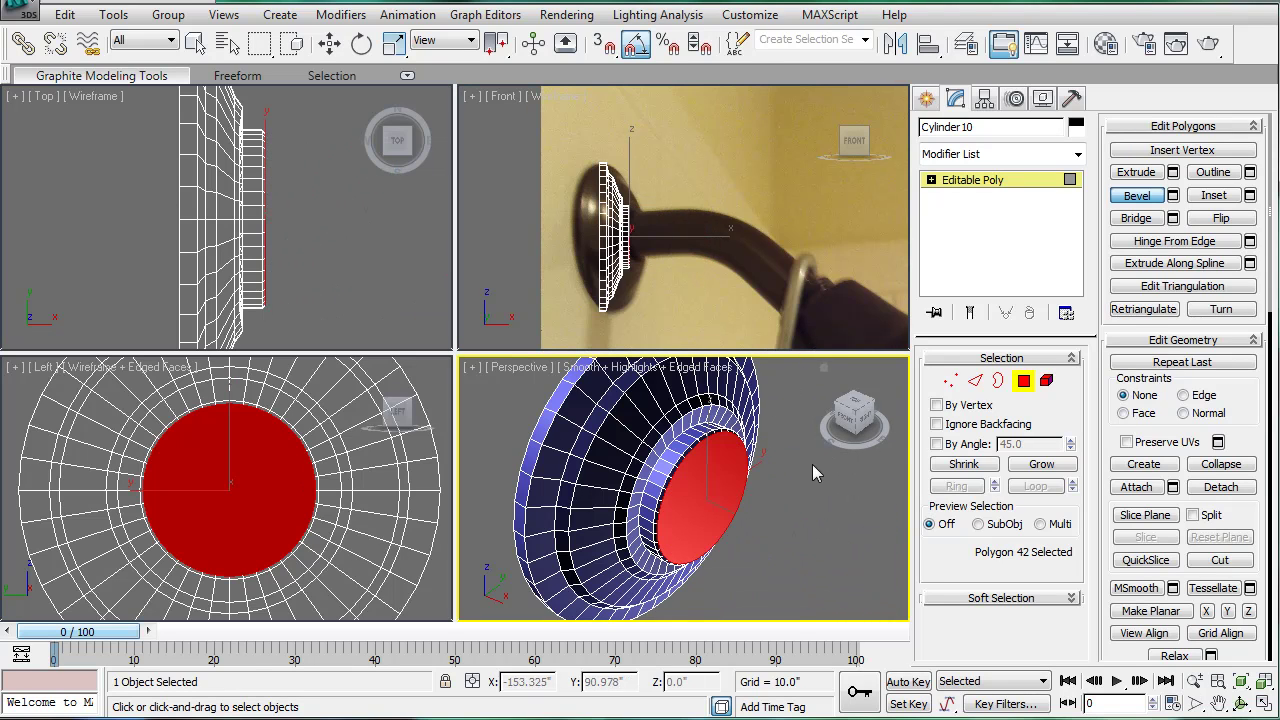
Step: Bevel the collar's end face out into the straight arm pipe and move its end about 9.2" along X to the bend in the photo
{"action": "left_click_drag", "start_coordinate": [708, 481], "coordinate": [816, 381]}
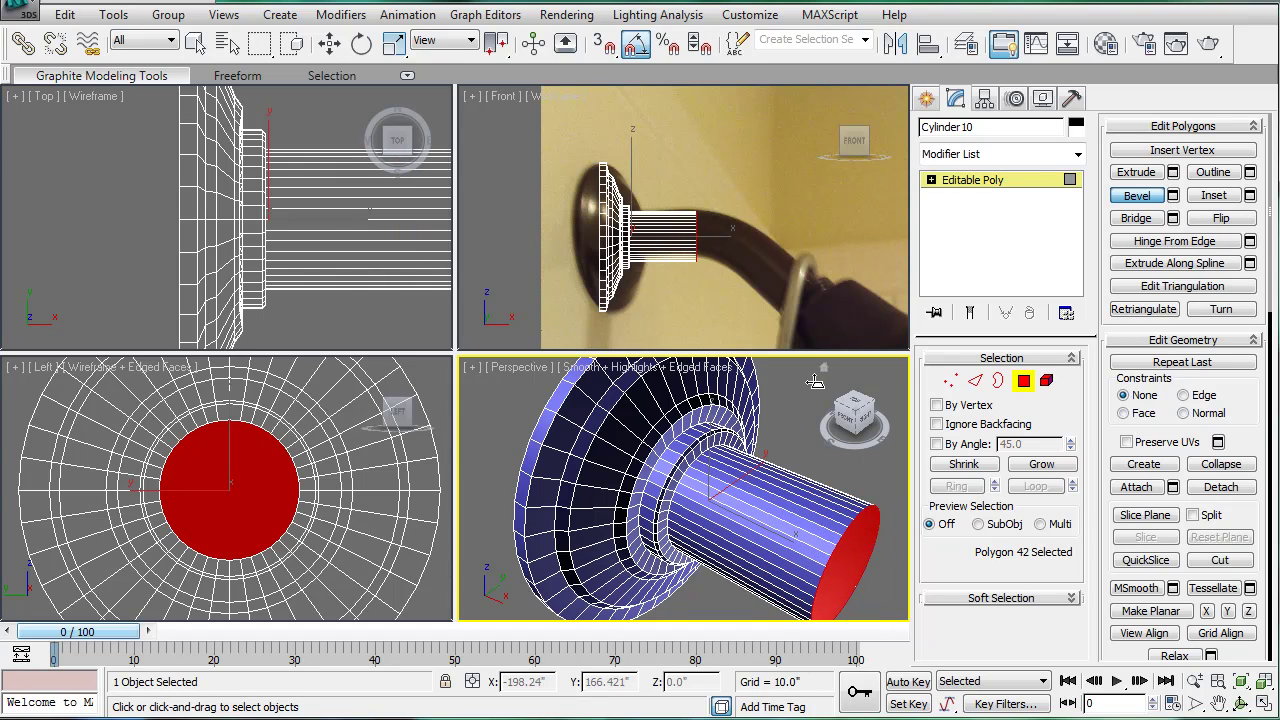
{"action": "scroll", "coordinate": [719, 192], "scroll_direction": "down", "scroll_amount": 2}
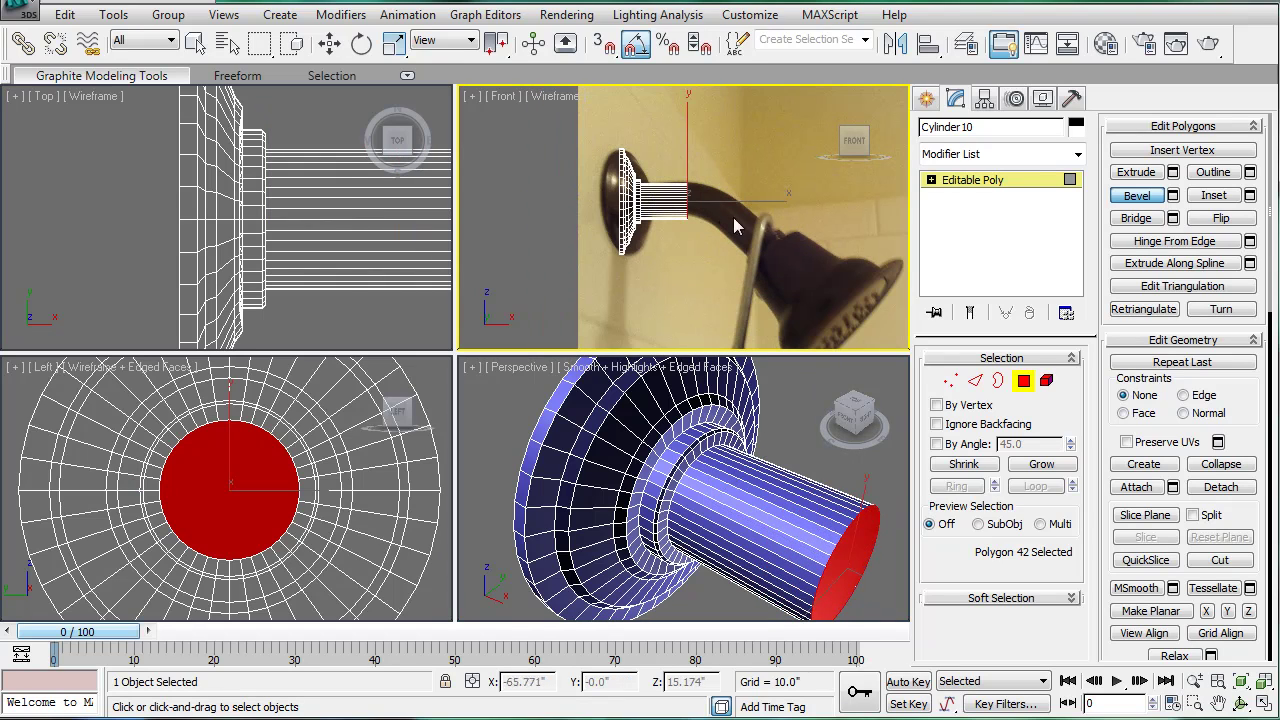
{"action": "scroll", "coordinate": [754, 210], "scroll_direction": "up", "scroll_amount": 2}
{"action": "middle_click_drag", "start_coordinate": [820, 243], "coordinate": [728, 268]}
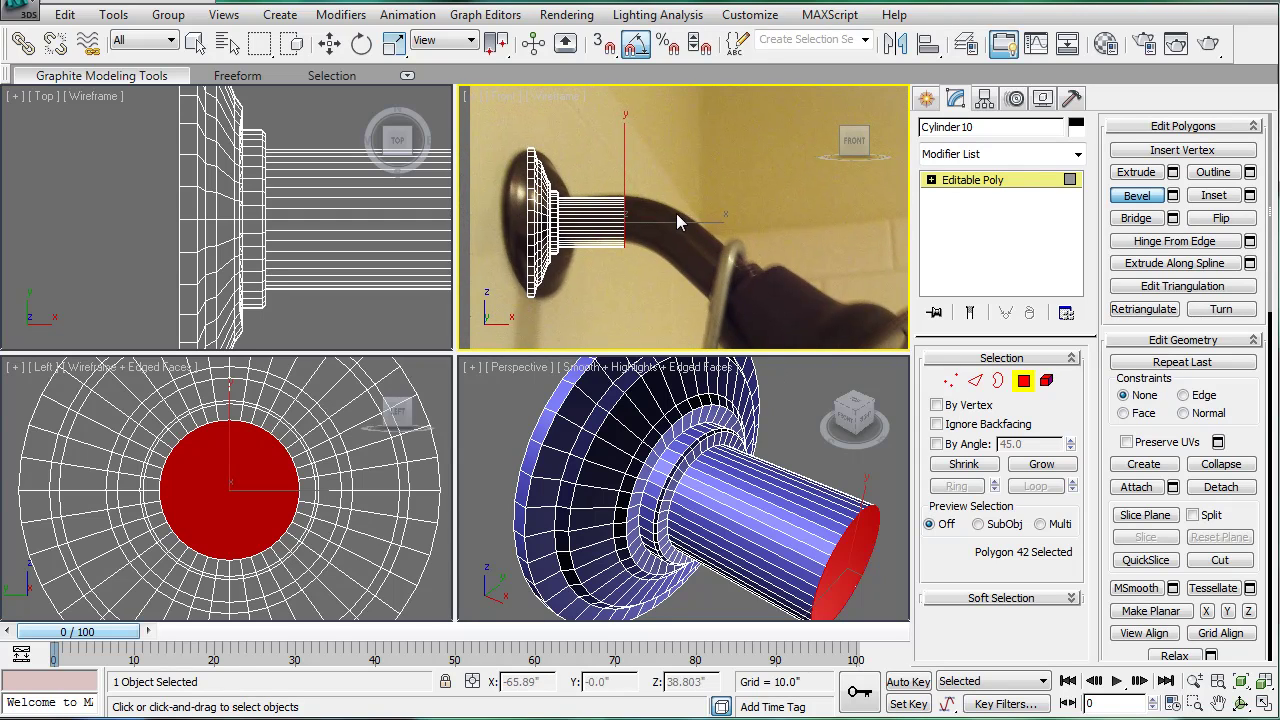
{"action": "key", "text": "w"}
{"action": "left_click_drag", "start_coordinate": [683, 227], "coordinate": [694, 225]}
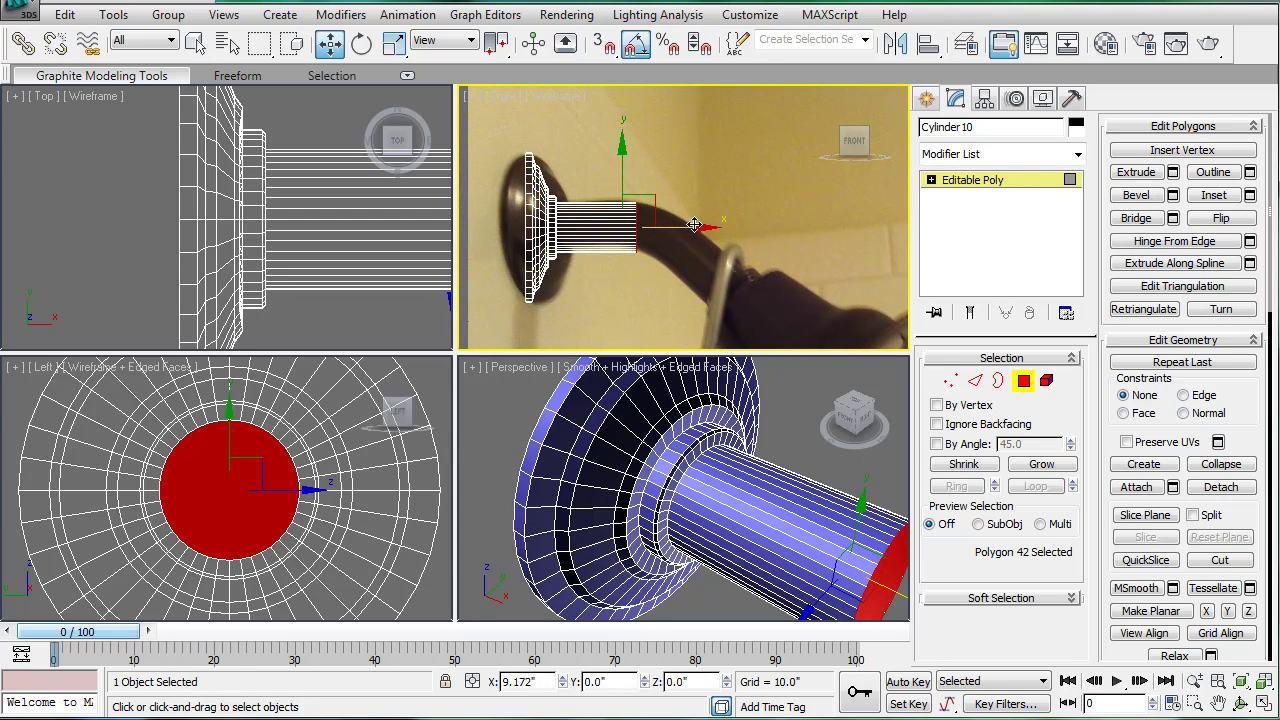
Step: Hinge the pipe's end polygon from its bottom edge at a 30° angle with 1 segment
{"action": "middle_click_drag", "start_coordinate": [828, 460], "coordinate": [686, 337]}
{"action": "middle_click_drag", "start_coordinate": [774, 509], "coordinate": [875, 286], "text": "alt"}
{"action": "left_click", "coordinate": [1250, 241]}
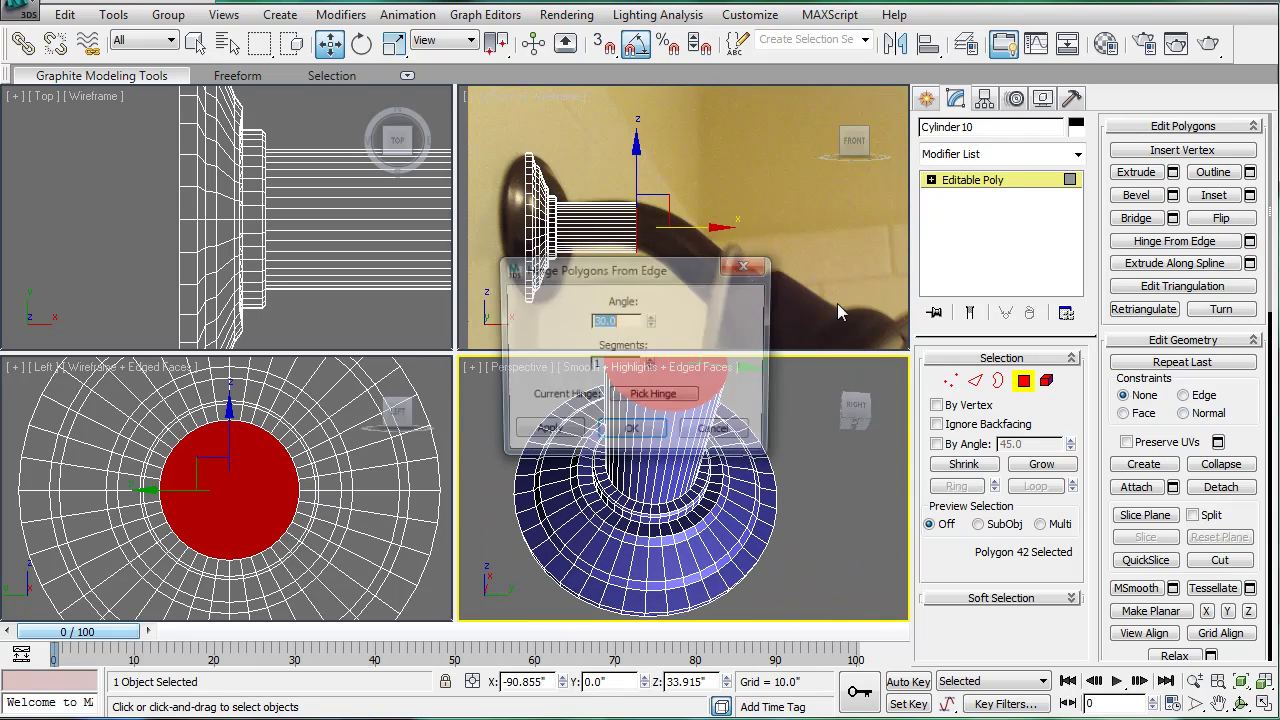
{"action": "left_click_drag", "start_coordinate": [694, 253], "coordinate": [706, 109]}
{"action": "scroll", "coordinate": [300, 536], "scroll_direction": "up", "scroll_amount": 5}
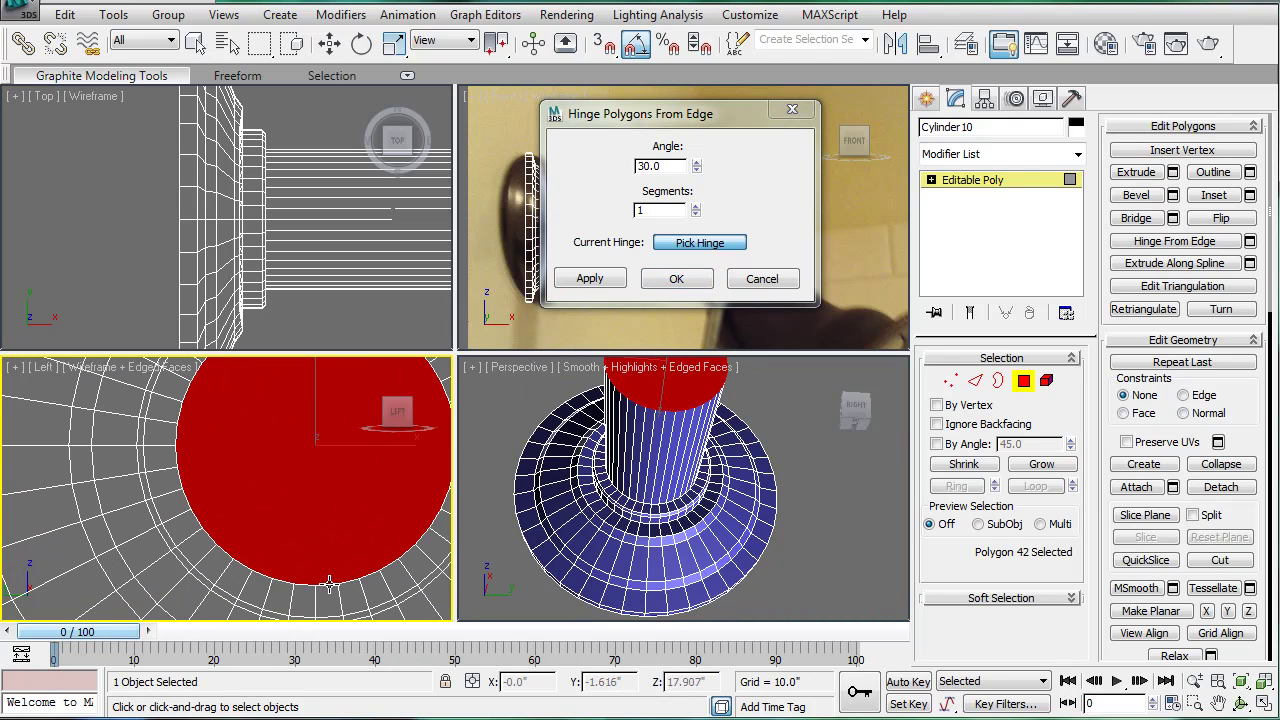
{"action": "left_click", "coordinate": [324, 584]}
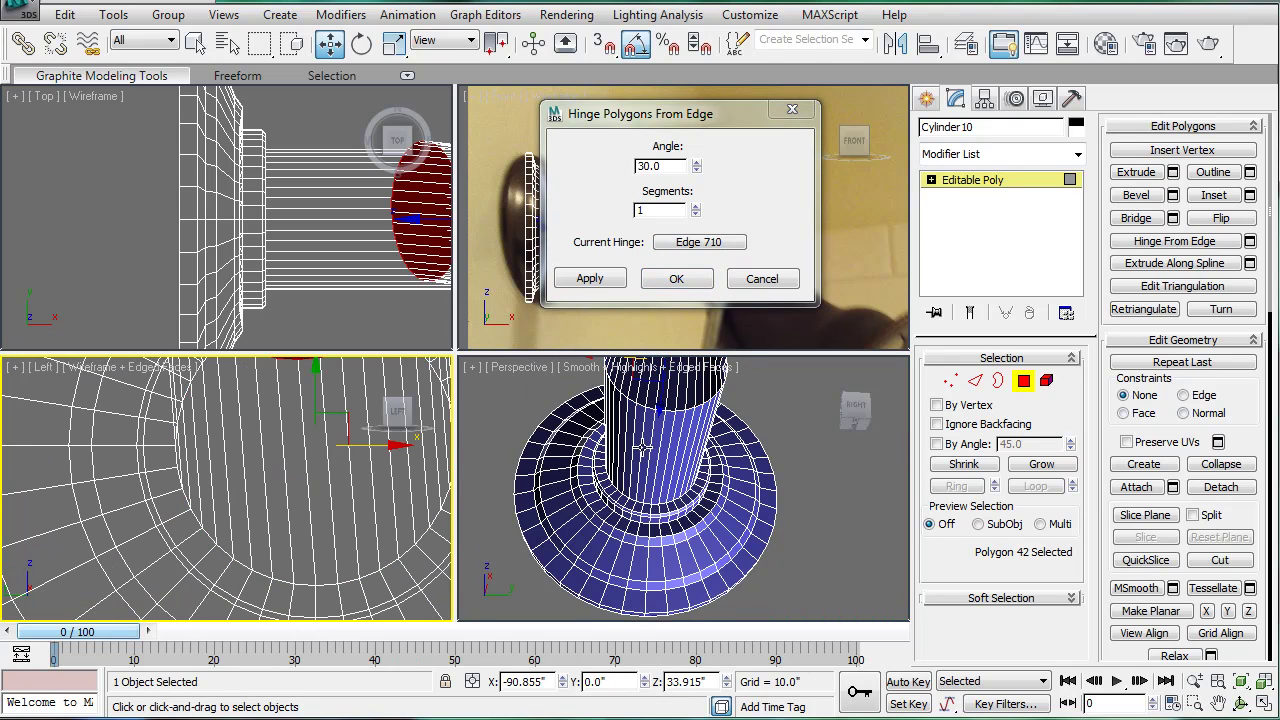
{"action": "middle_click_drag", "start_coordinate": [643, 447], "coordinate": [631, 569]}
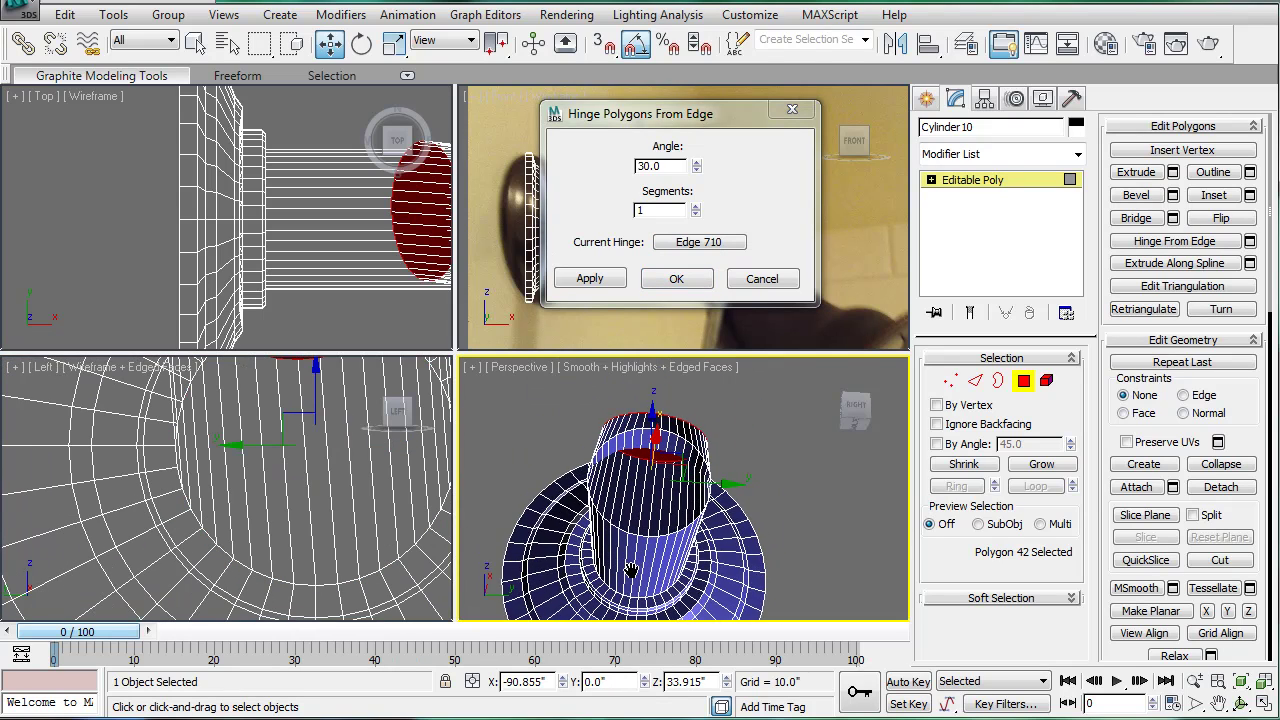
{"action": "left_click", "coordinate": [700, 243]}
{"action": "left_click", "coordinate": [643, 537]}
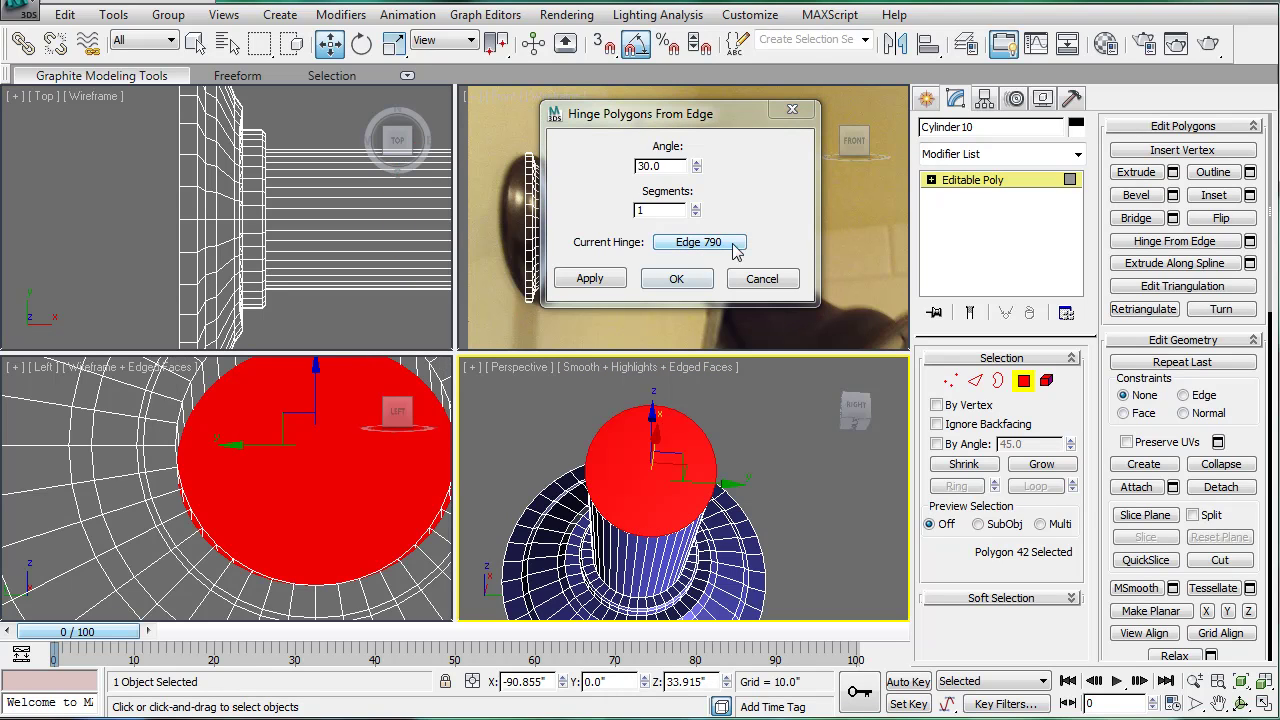
{"action": "left_click", "coordinate": [676, 279]}
Step: Extrude the hinged end polygon 60.8" along the sloping arm toward the shower head in the photo
{"action": "scroll", "coordinate": [757, 274], "scroll_direction": "up", "scroll_amount": 5}
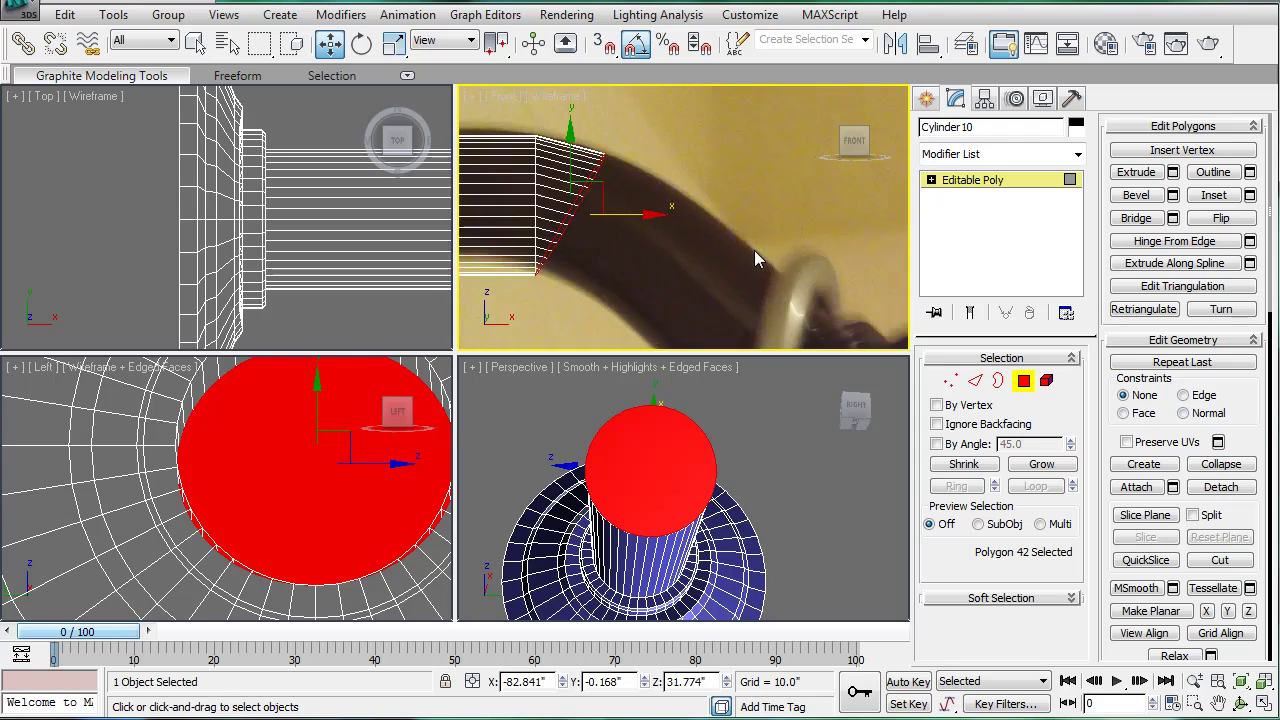
{"action": "middle_click_drag", "start_coordinate": [693, 238], "coordinate": [722, 266]}
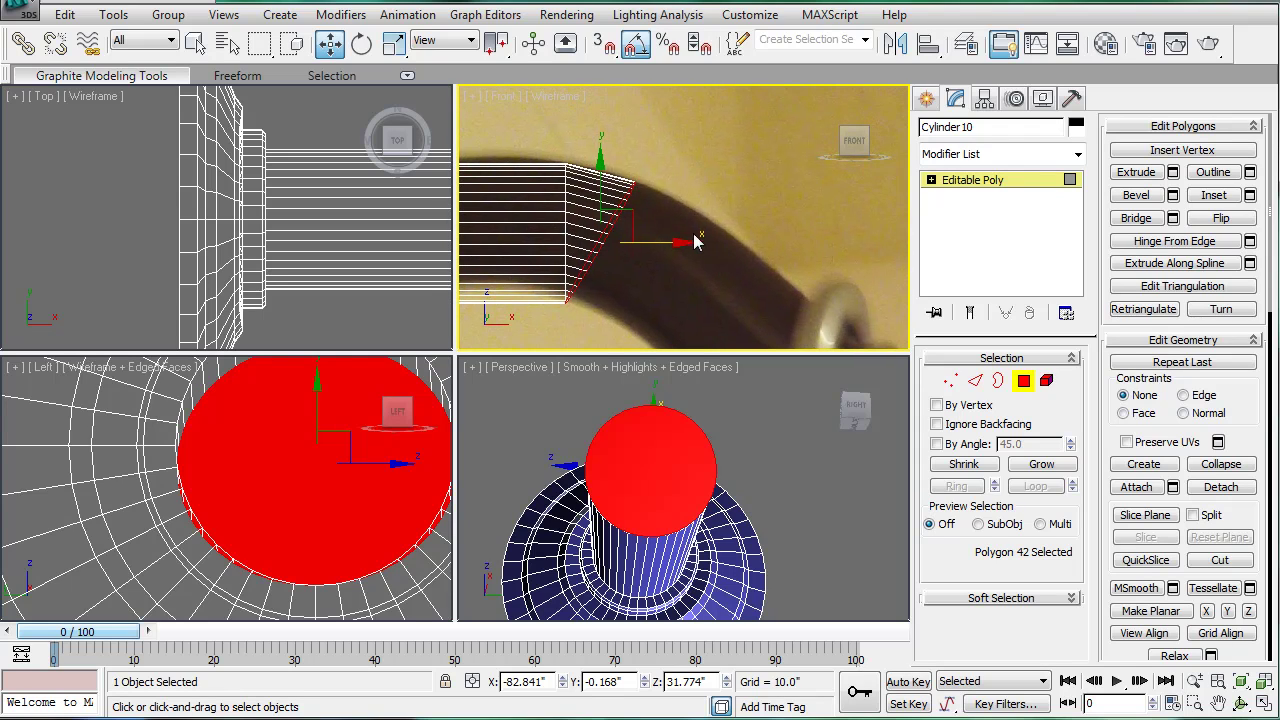
{"action": "key", "text": "e"}
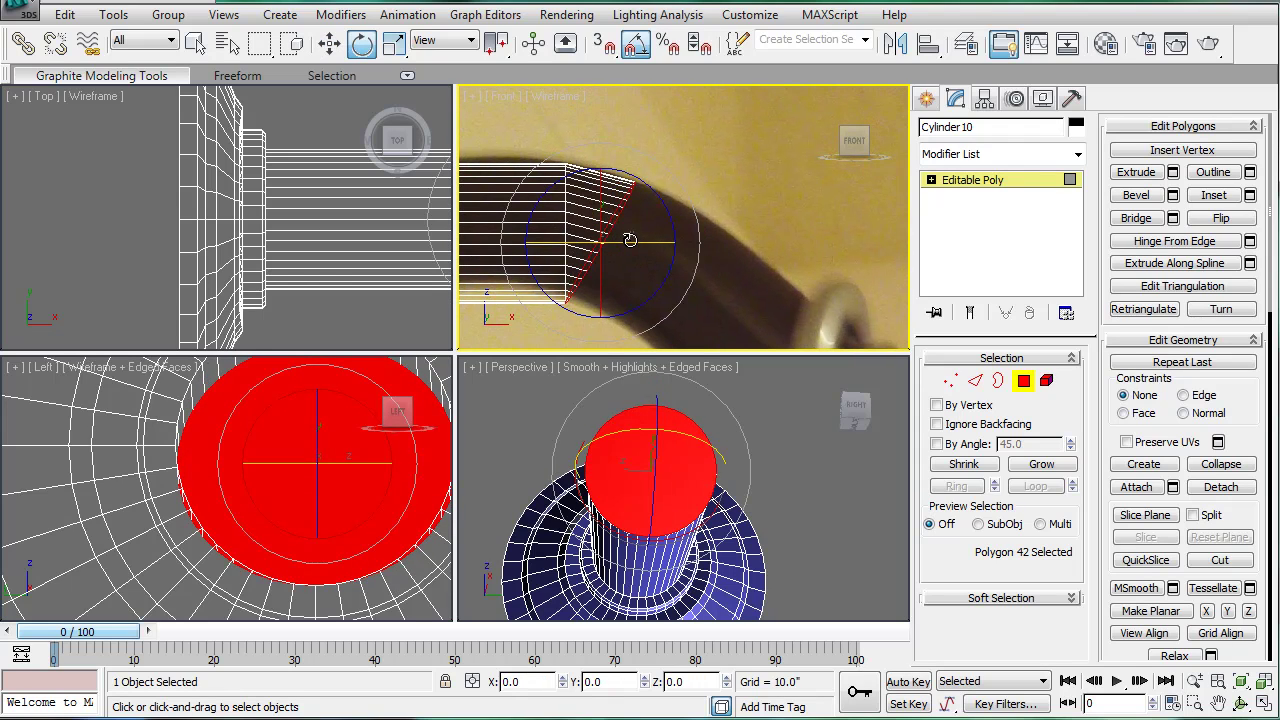
{"action": "left_click_drag", "start_coordinate": [632, 240], "coordinate": [632, 240]}
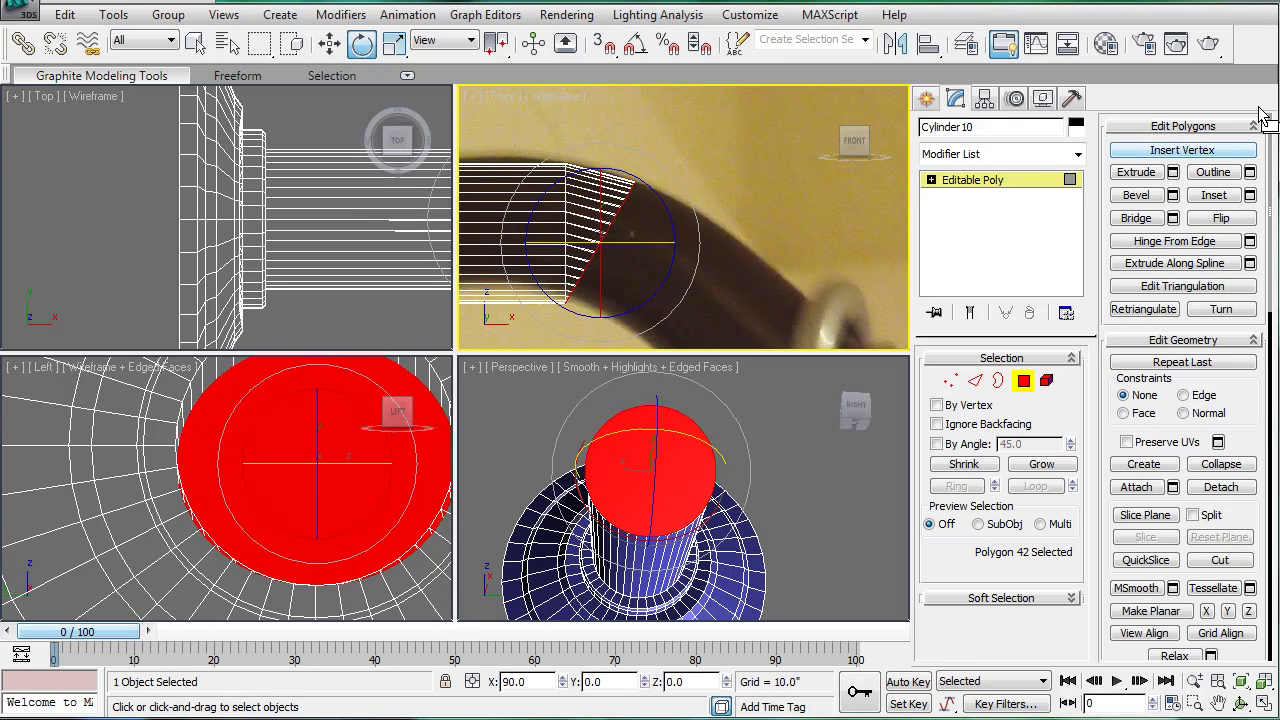
{"action": "left_click", "coordinate": [1173, 172]}
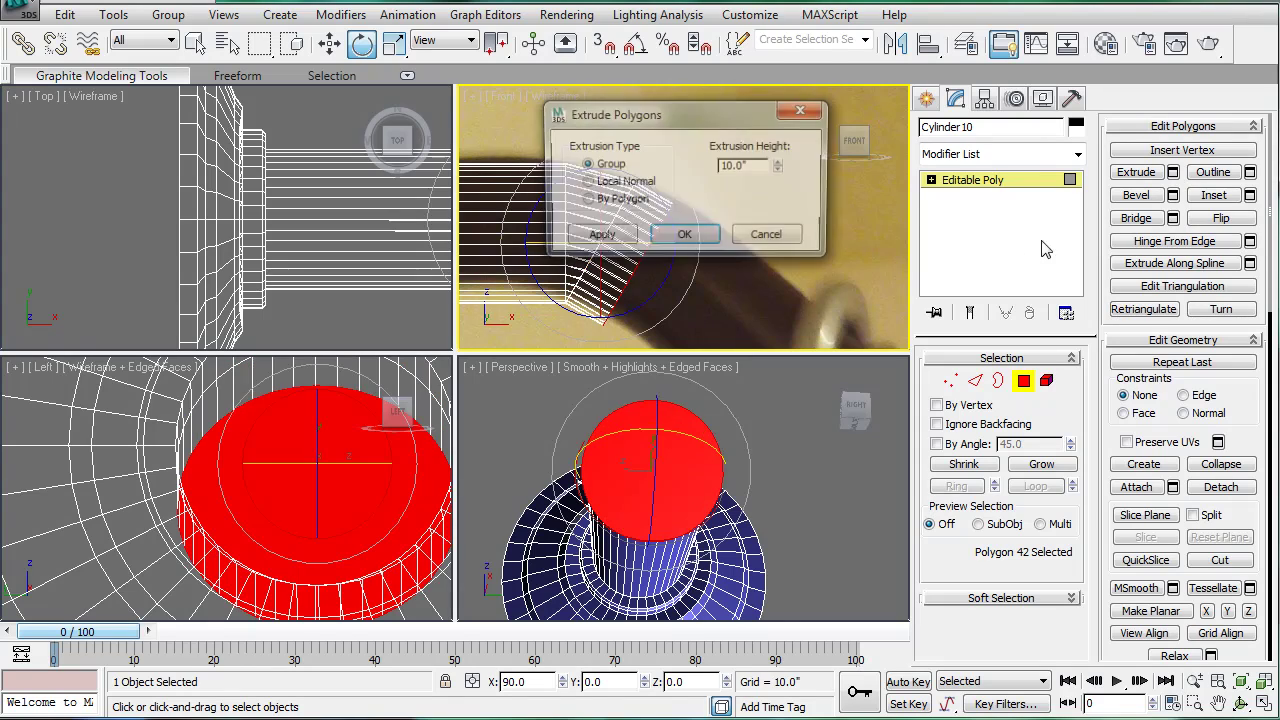
{"action": "left_click_drag", "start_coordinate": [761, 128], "coordinate": [340, 165]}
{"action": "scroll", "coordinate": [785, 236], "scroll_direction": "down", "scroll_amount": 4}
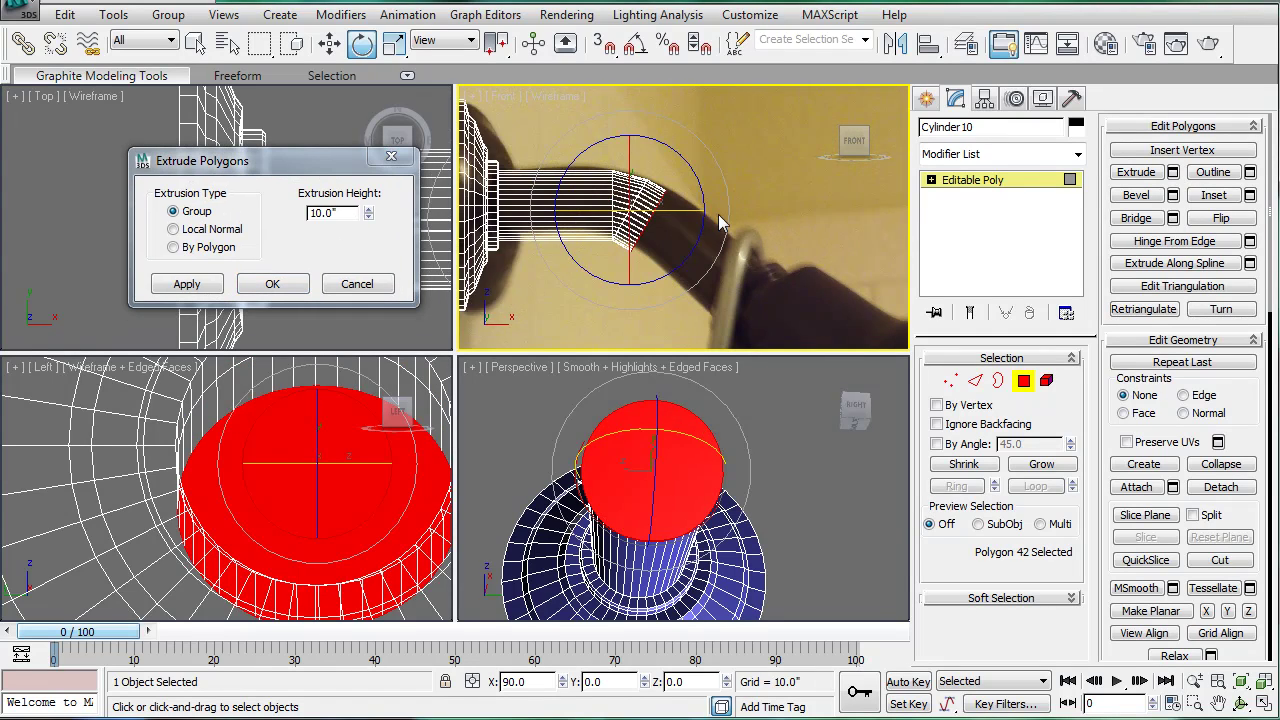
{"action": "middle_click_drag", "start_coordinate": [720, 223], "coordinate": [660, 169]}
{"action": "left_click_drag", "start_coordinate": [369, 212], "coordinate": [392, 458]}
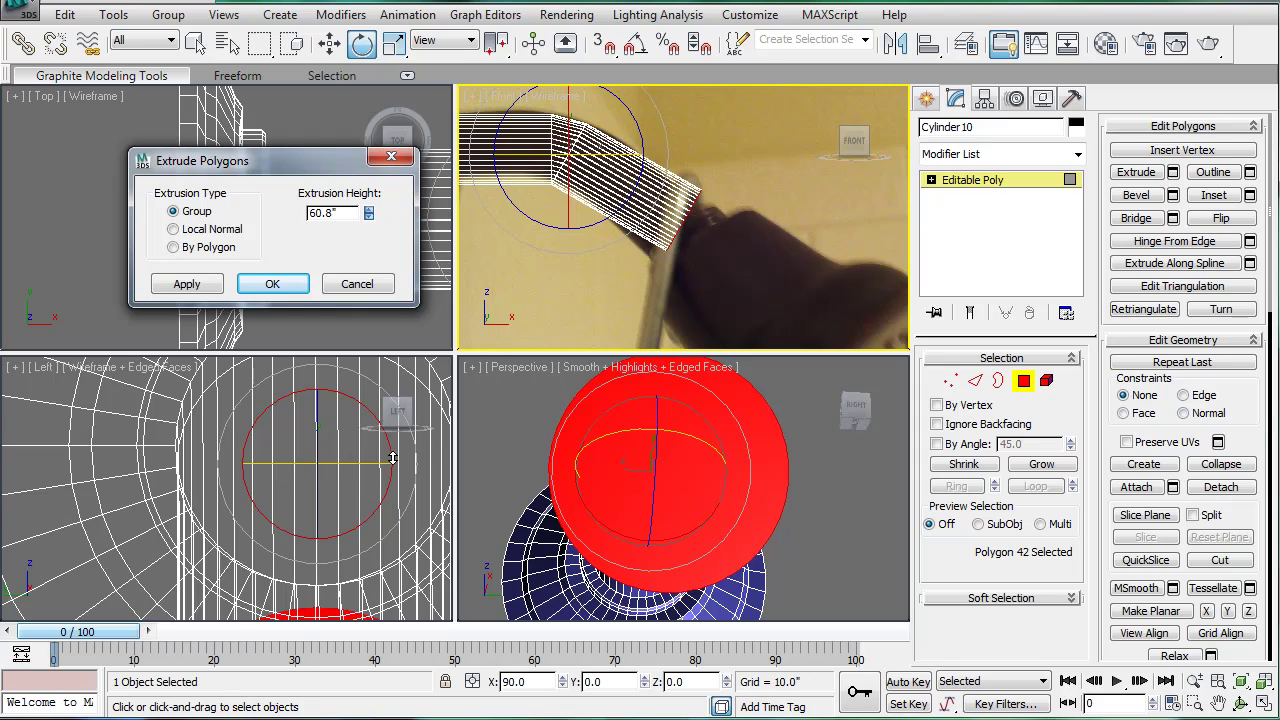
{"action": "left_click", "coordinate": [294, 287]}
Step: Shift the arm's end face about 2.3" back and 4" down, and rotate it about -8.75° to match the photo
{"action": "middle_click_drag", "start_coordinate": [720, 218], "coordinate": [707, 277]}
{"action": "key", "text": "w"}
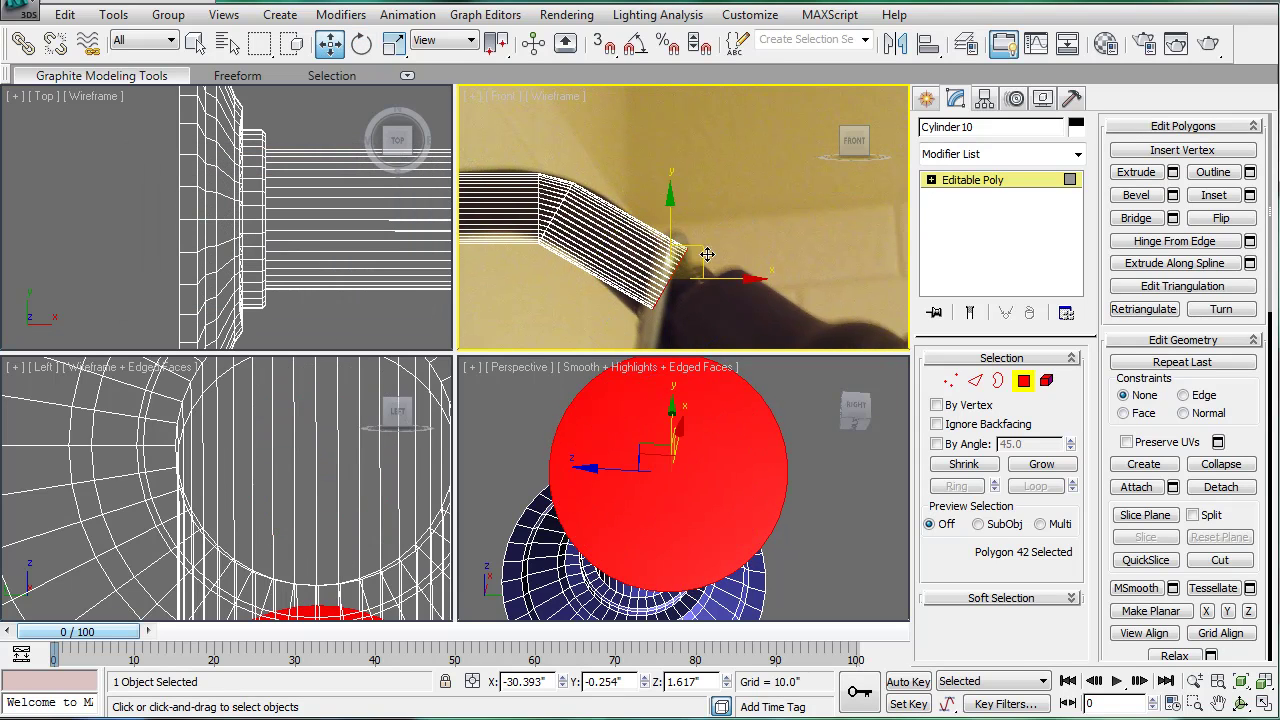
{"action": "left_click_drag", "start_coordinate": [707, 254], "coordinate": [690, 256]}
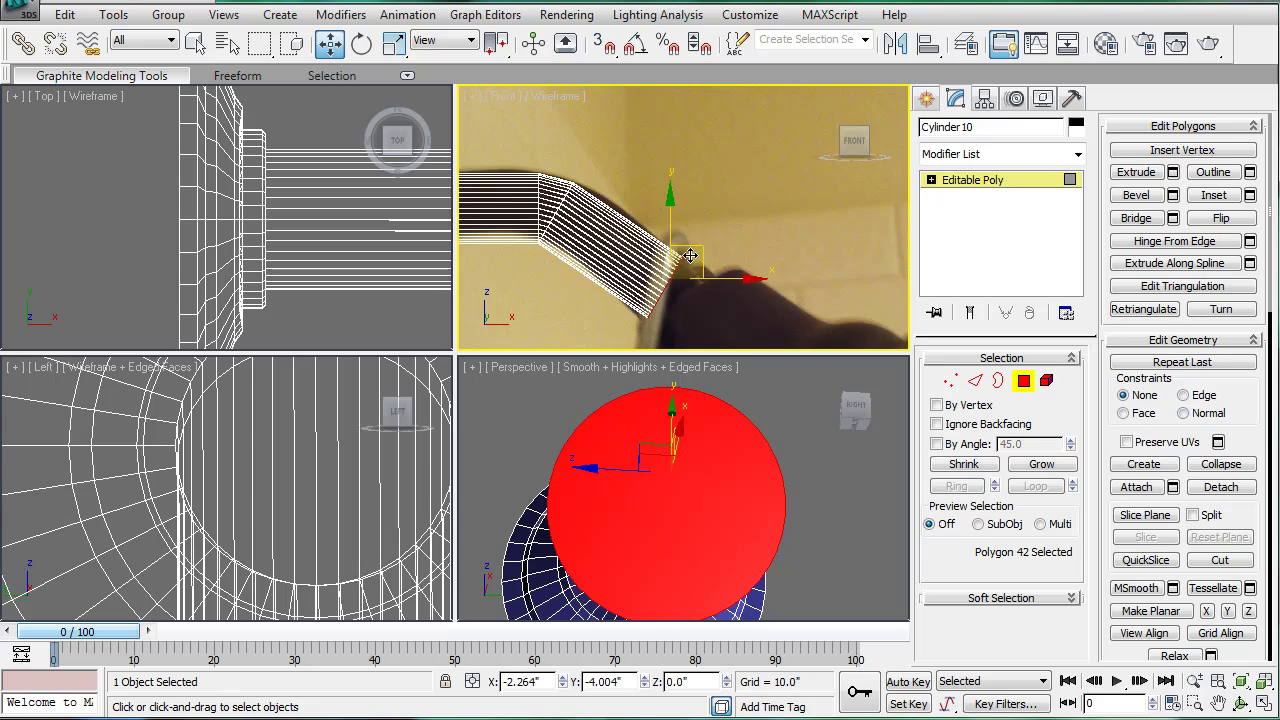
{"action": "scroll", "coordinate": [743, 199], "scroll_direction": "down", "scroll_amount": 3}
{"action": "middle_click_drag", "start_coordinate": [783, 294], "coordinate": [734, 213]}
{"action": "key", "text": "e"}
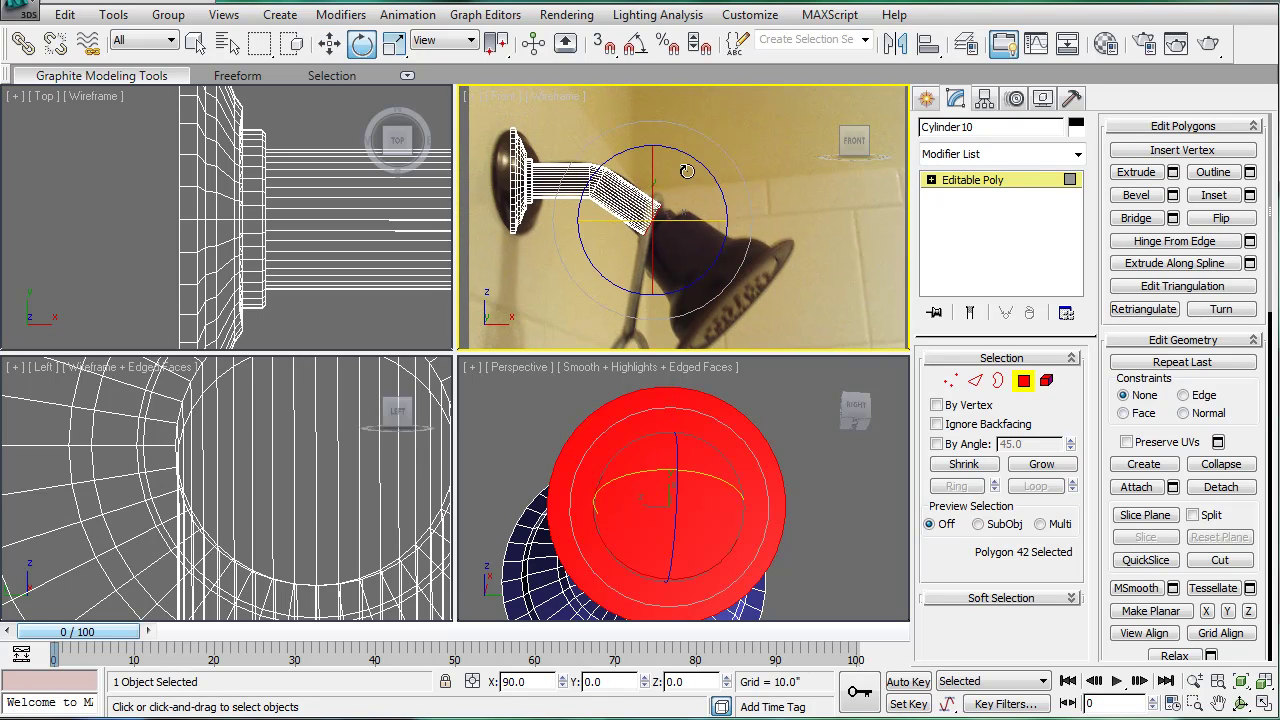
{"action": "left_click_drag", "start_coordinate": [717, 163], "coordinate": [719, 164]}
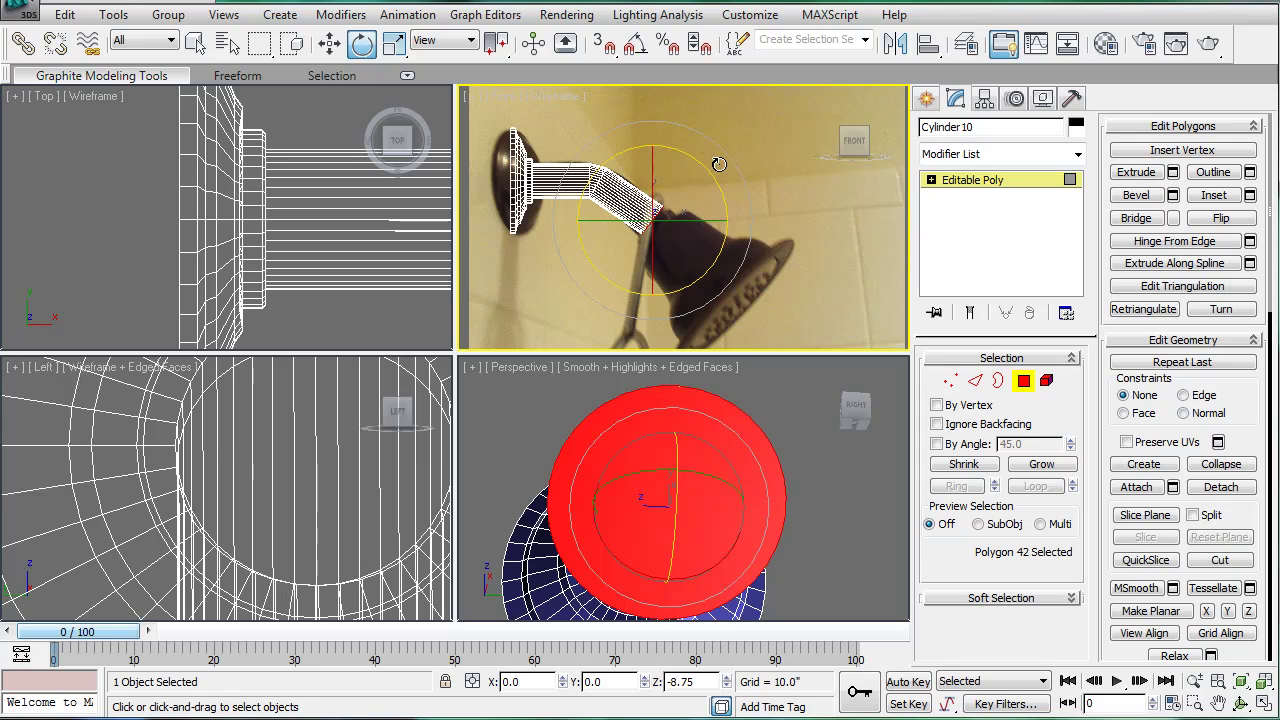
Step: Reselect the arm's end polygon, activate Bevel, and restore the front view of the reference photo
{"action": "left_click", "coordinate": [800, 208]}
{"action": "left_click", "coordinate": [926, 98]}
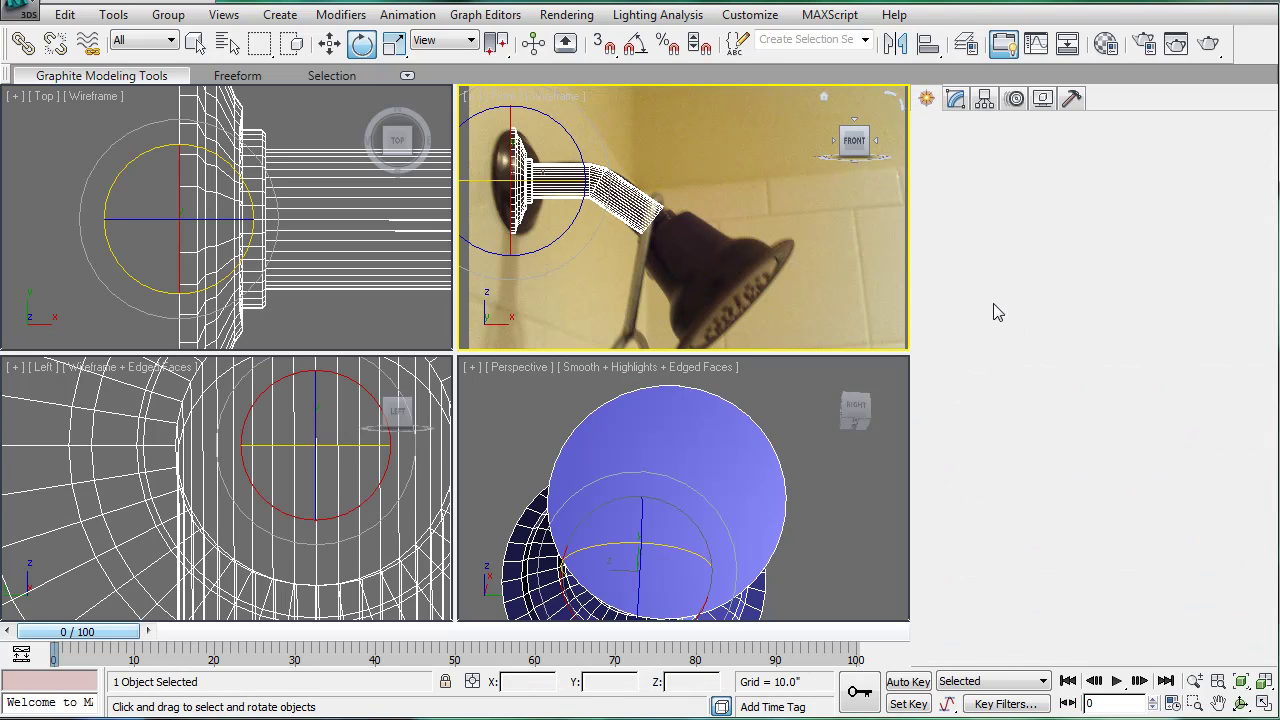
{"action": "left_click", "coordinate": [957, 98]}
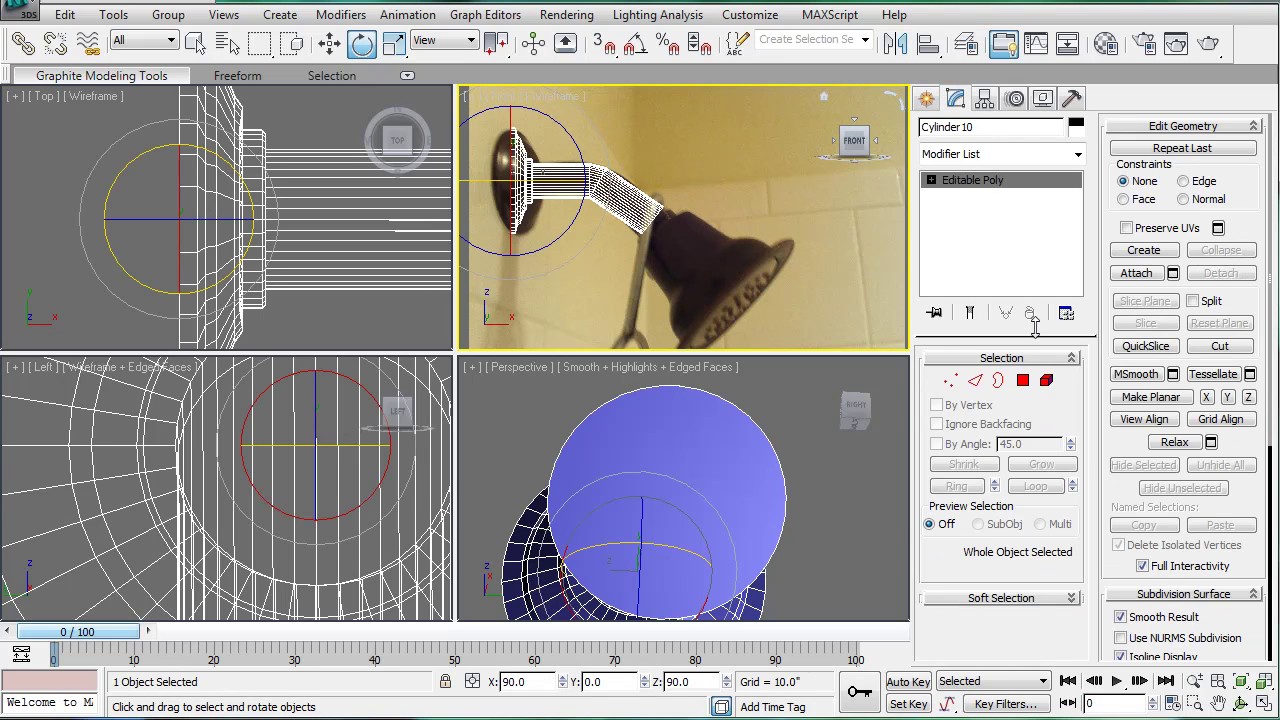
{"action": "left_click", "coordinate": [1022, 381]}
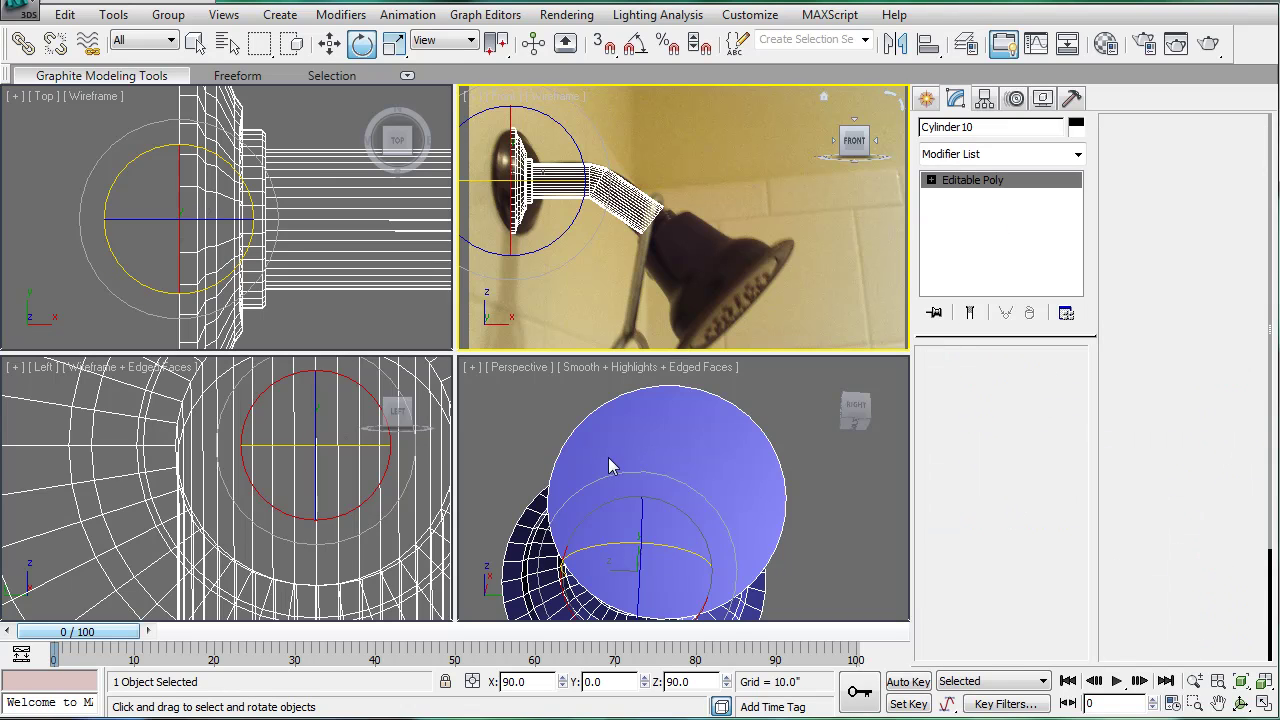
{"action": "left_click", "coordinate": [665, 480]}
{"action": "left_click", "coordinate": [1137, 196]}
{"action": "scroll", "coordinate": [712, 271], "scroll_direction": "up", "scroll_amount": 8}
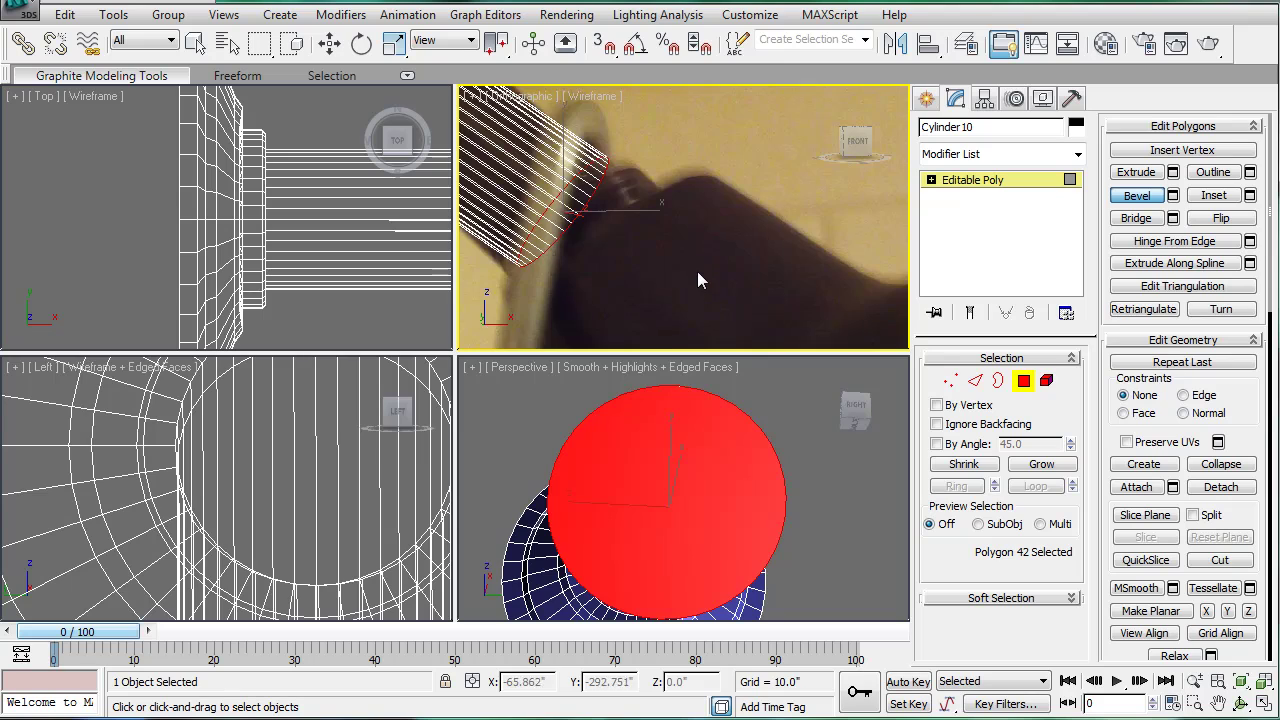
{"action": "key", "text": "f"}
{"action": "middle_click_drag", "start_coordinate": [691, 451], "coordinate": [745, 452], "text": "alt"}
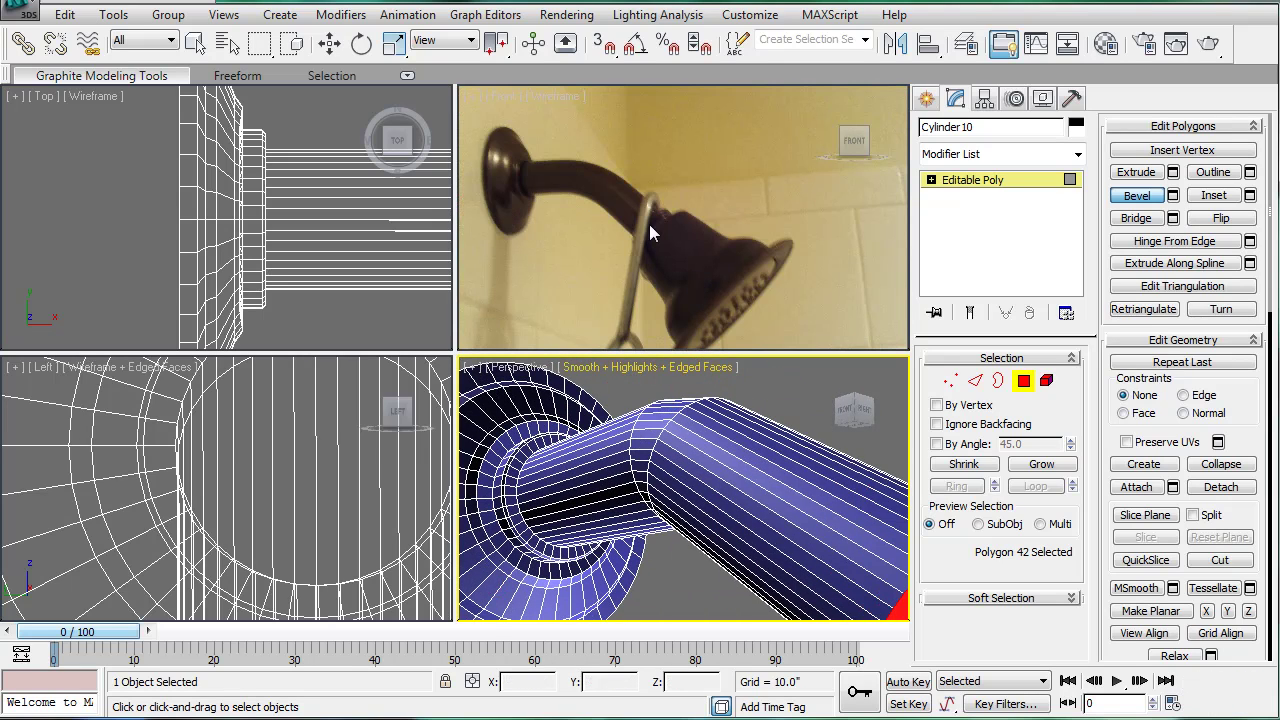
Step: Bevel the arm's end face into a short, slightly wider collar where the shower head begins
{"action": "scroll", "coordinate": [672, 235], "scroll_direction": "up", "scroll_amount": 6}
{"action": "middle_click_drag", "start_coordinate": [674, 240], "coordinate": [688, 184]}
{"action": "scroll", "coordinate": [696, 205], "scroll_direction": "down", "scroll_amount": 3}
{"action": "scroll", "coordinate": [690, 194], "scroll_direction": "down", "scroll_amount": 2}
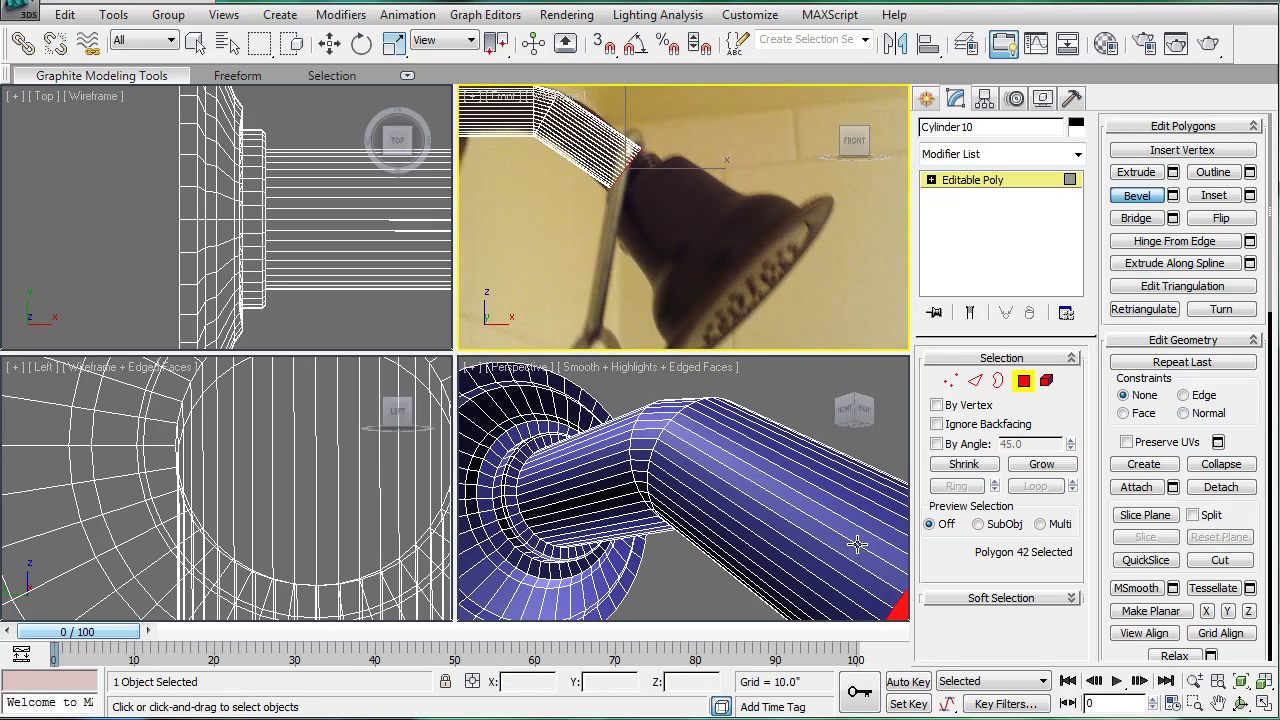
{"action": "scroll", "coordinate": [845, 543], "scroll_direction": "down", "scroll_amount": 4}
{"action": "middle_click_drag", "start_coordinate": [777, 550], "coordinate": [730, 500]}
{"action": "scroll", "coordinate": [712, 482], "scroll_direction": "up", "scroll_amount": 3}
{"action": "left_click_drag", "start_coordinate": [669, 470], "coordinate": [706, 480]}
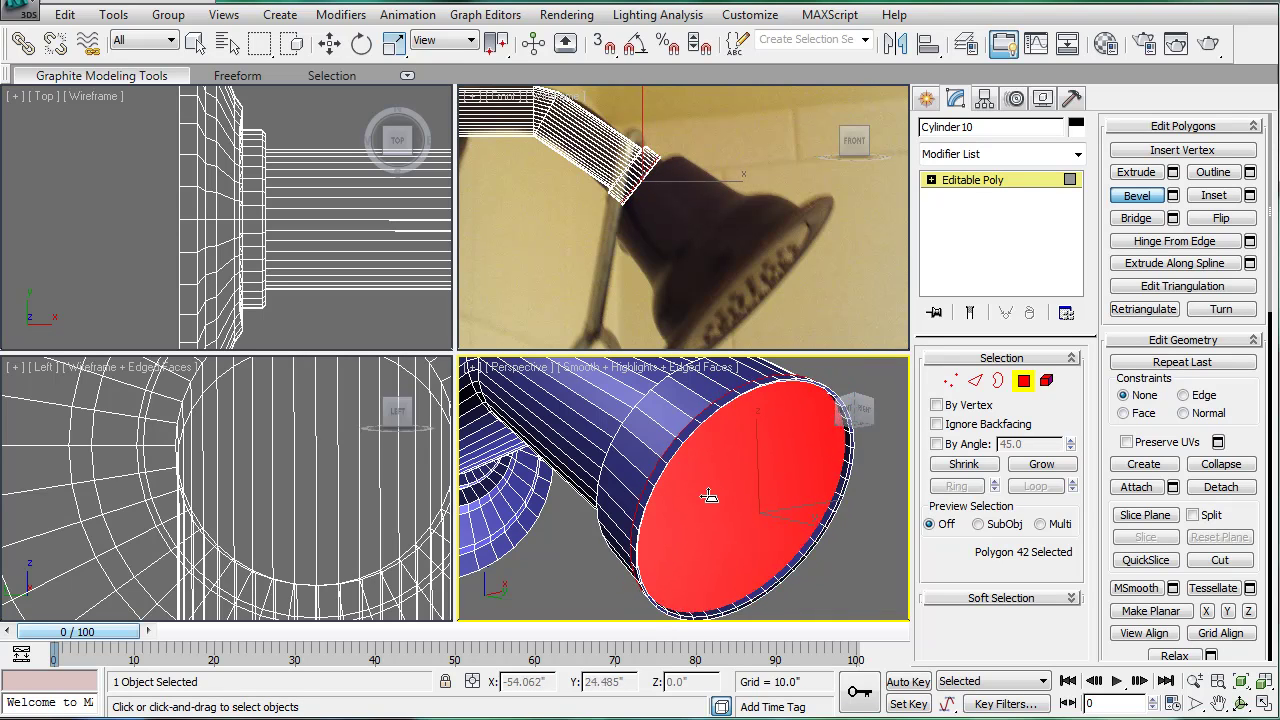
{"action": "left_click", "coordinate": [711, 493]}
Step: Bevel the collar's face outward in several stages to form the shower head's bell-shaped body and rim, following the photo
{"action": "left_click", "coordinate": [712, 493]}
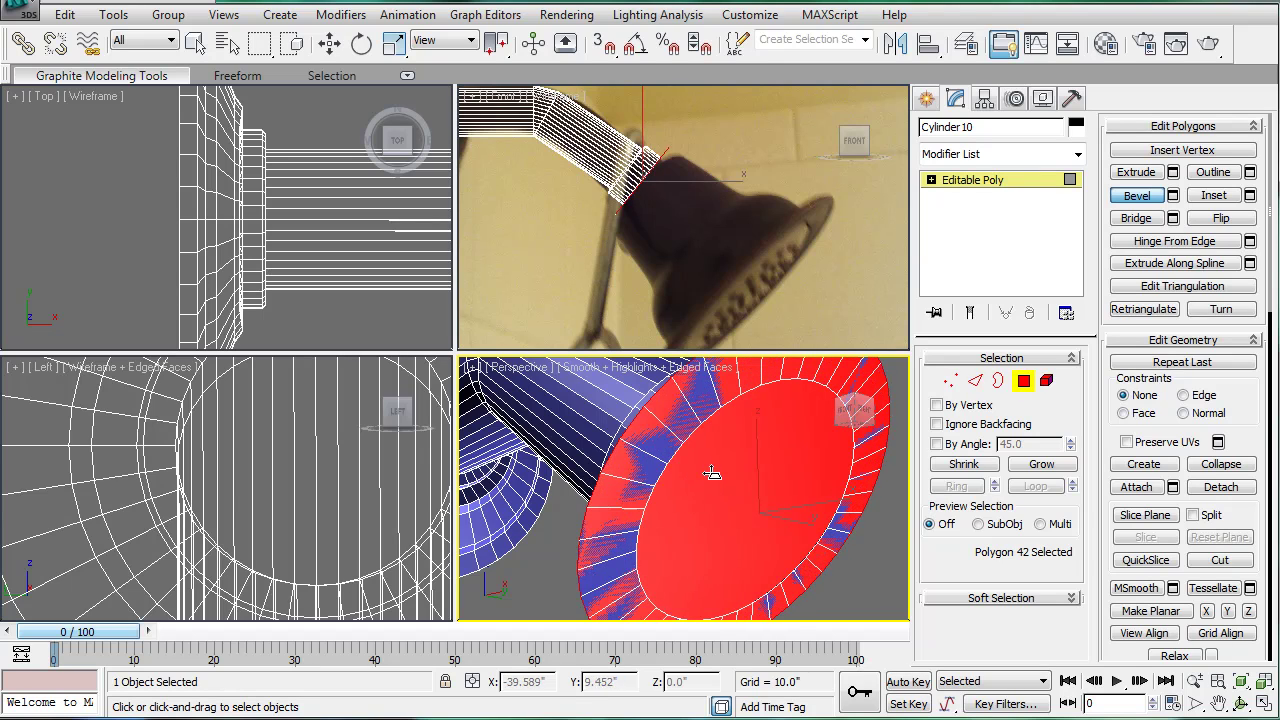
{"action": "left_click_drag", "start_coordinate": [713, 502], "coordinate": [749, 367]}
{"action": "left_click", "coordinate": [720, 478]}
{"action": "scroll", "coordinate": [762, 440], "scroll_direction": "down", "scroll_amount": 6}
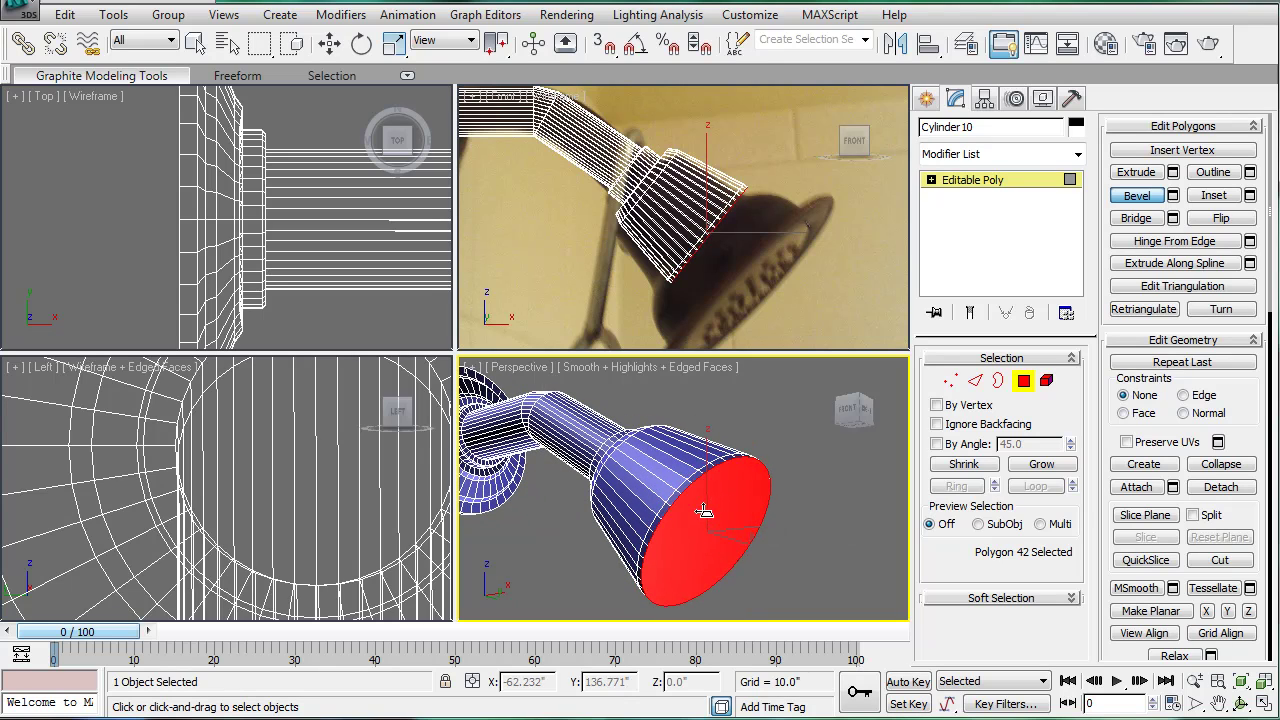
{"action": "left_click_drag", "start_coordinate": [700, 517], "coordinate": [731, 466]}
{"action": "left_click_drag", "start_coordinate": [731, 530], "coordinate": [753, 482]}
{"action": "left_click_drag", "start_coordinate": [753, 540], "coordinate": [794, 548]}
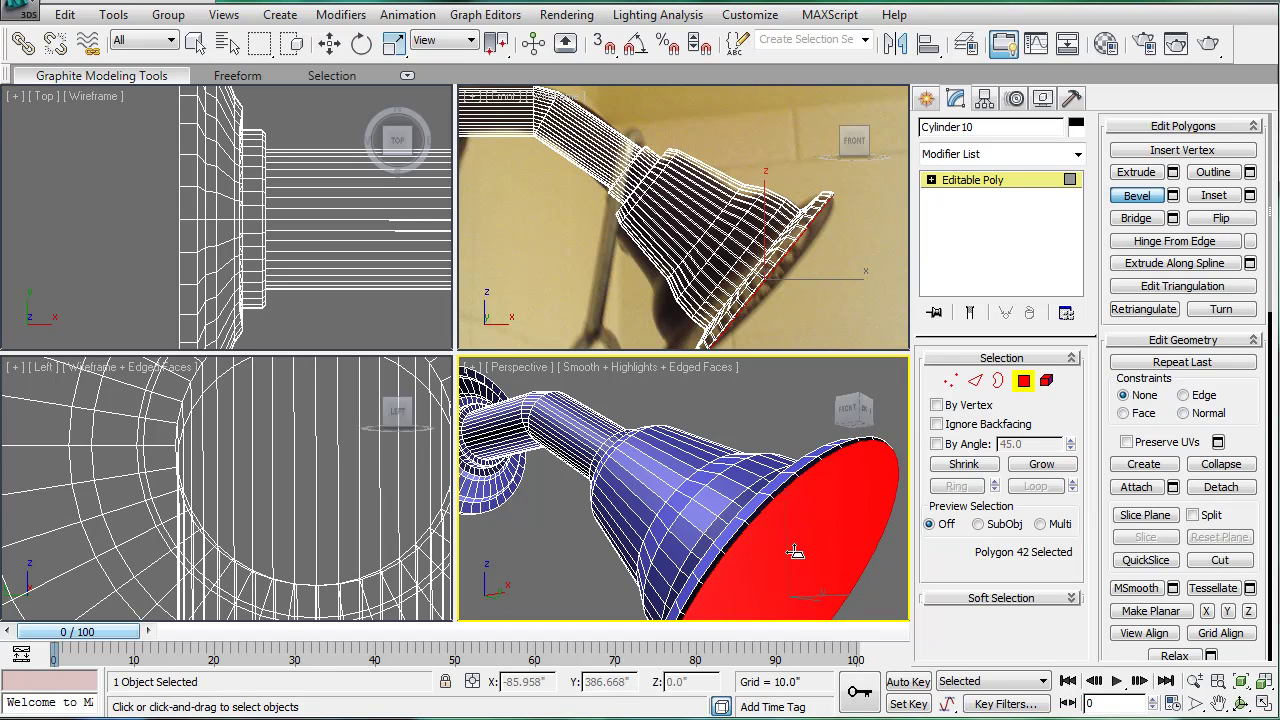
{"action": "left_click", "coordinate": [794, 554]}
Step: Bevel the shower head's front face inward to a smaller disc, leaving a wide ring inside the rim
{"action": "mouse_move", "coordinate": [757, 535]}
{"action": "middle_mouse_down", "text": "alt"}
{"action": "mouse_move", "coordinate": [782, 528]}
{"action": "mouse_move", "coordinate": [757, 517]}
{"action": "middle_mouse_up", "text": "alt"}
{"action": "mouse_move", "coordinate": [777, 534]}
{"action": "left_mouse_down"}
{"action": "mouse_move", "coordinate": [781, 576]}
{"action": "mouse_move", "coordinate": [765, 542]}
{"action": "mouse_move", "coordinate": [765, 556]}
{"action": "left_mouse_up"}
{"action": "scroll", "coordinate": [774, 540], "scroll_direction": "down", "scroll_amount": 5}
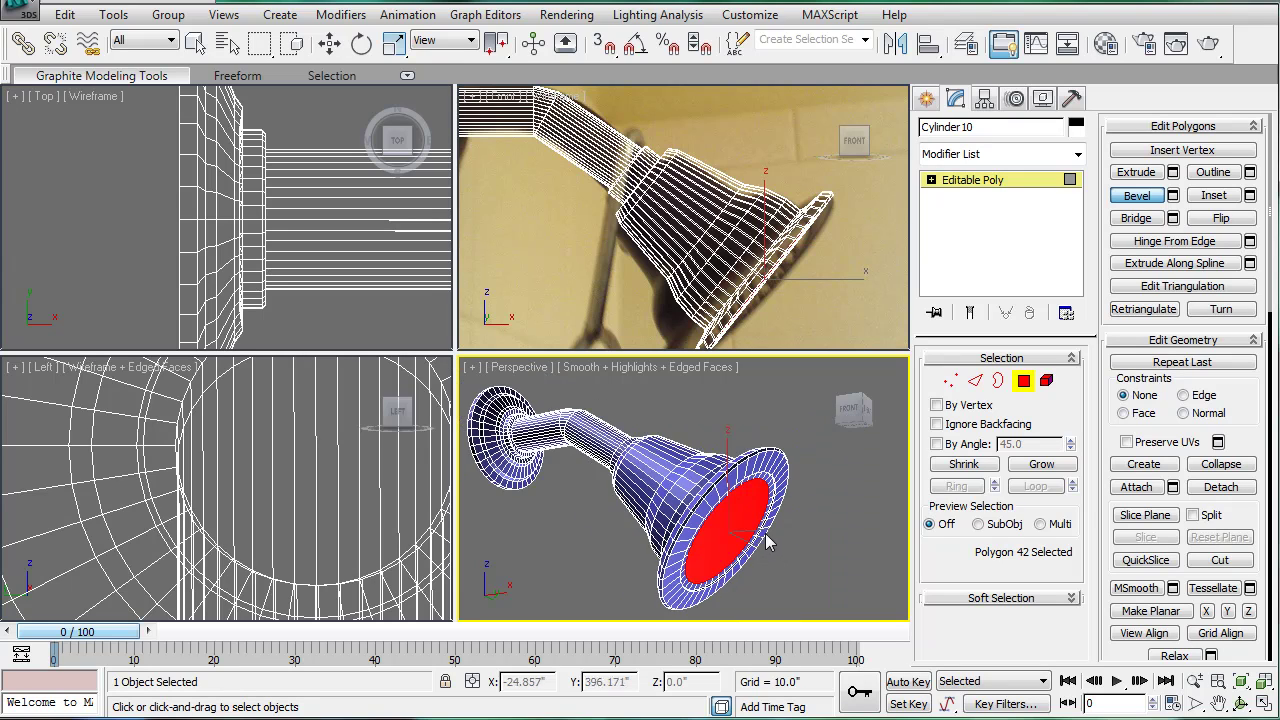
{"action": "scroll", "coordinate": [756, 521], "scroll_direction": "up", "scroll_amount": 3}
{"action": "scroll", "coordinate": [763, 522], "scroll_direction": "down", "scroll_amount": 1}
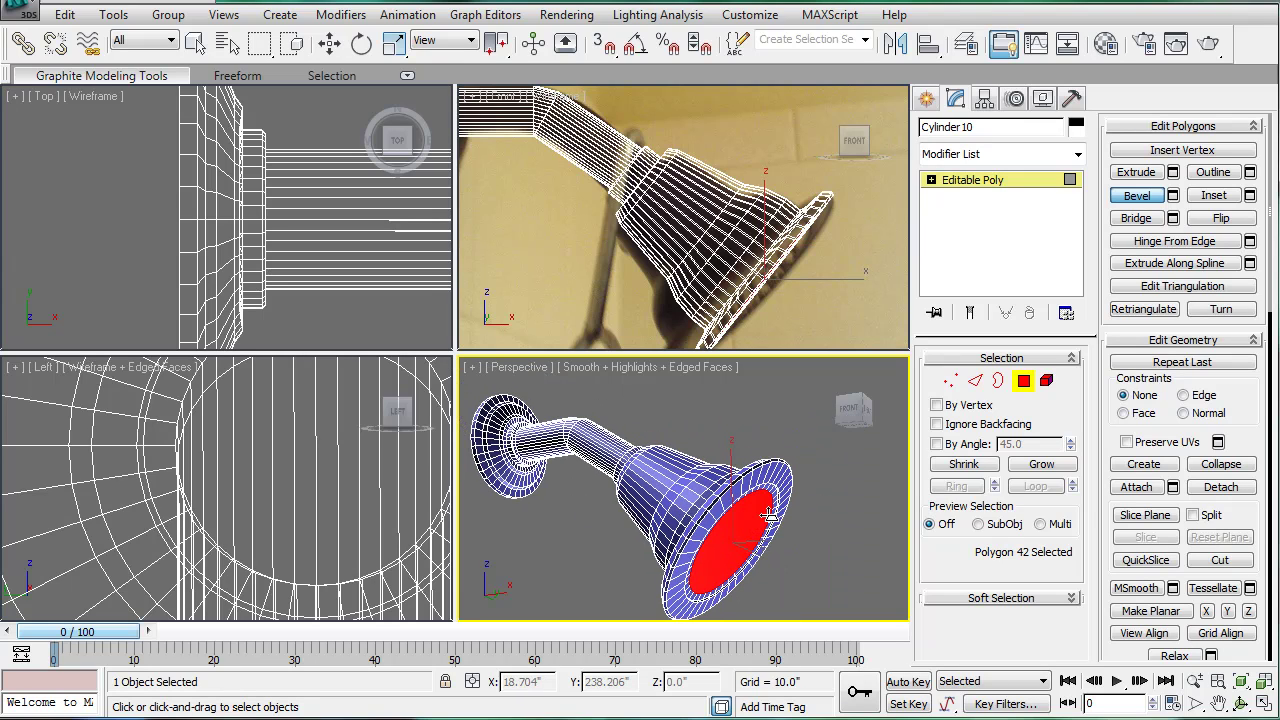